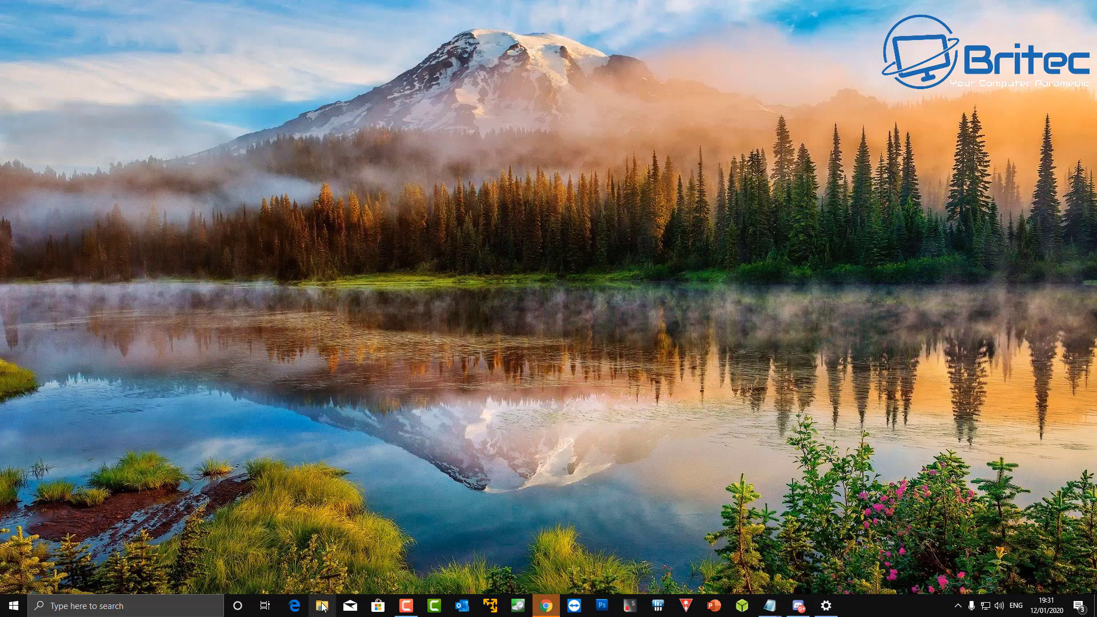
Step: Open a File Explorer window at This PC to check the search box and address bar, and close it
{"action": "left_click", "coordinate": [323, 606]}
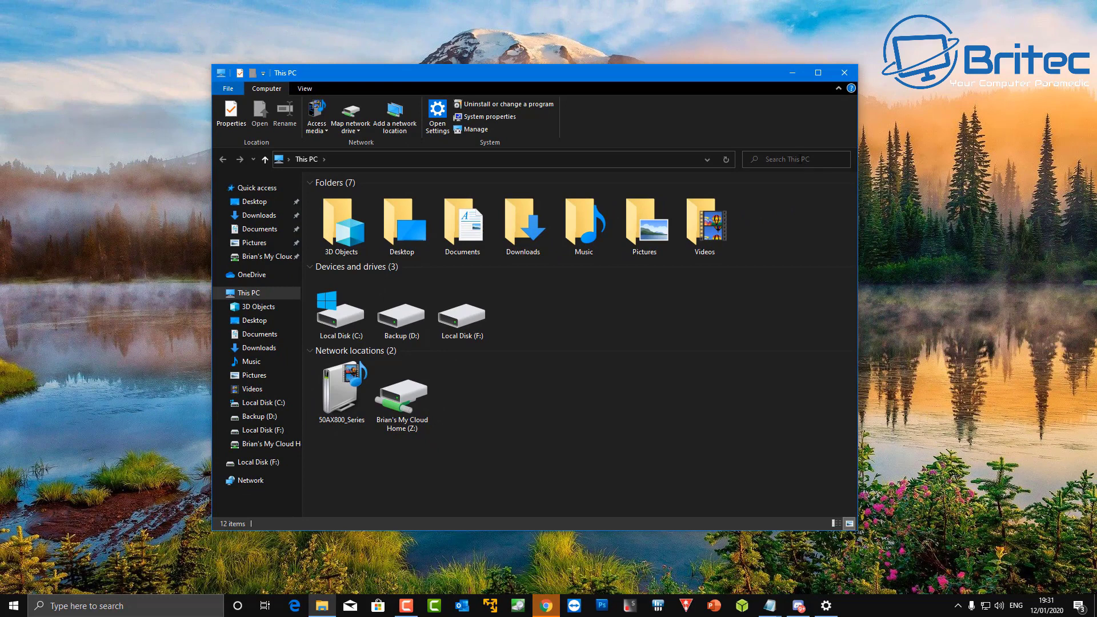
{"action": "left_click", "coordinate": [123, 606]}
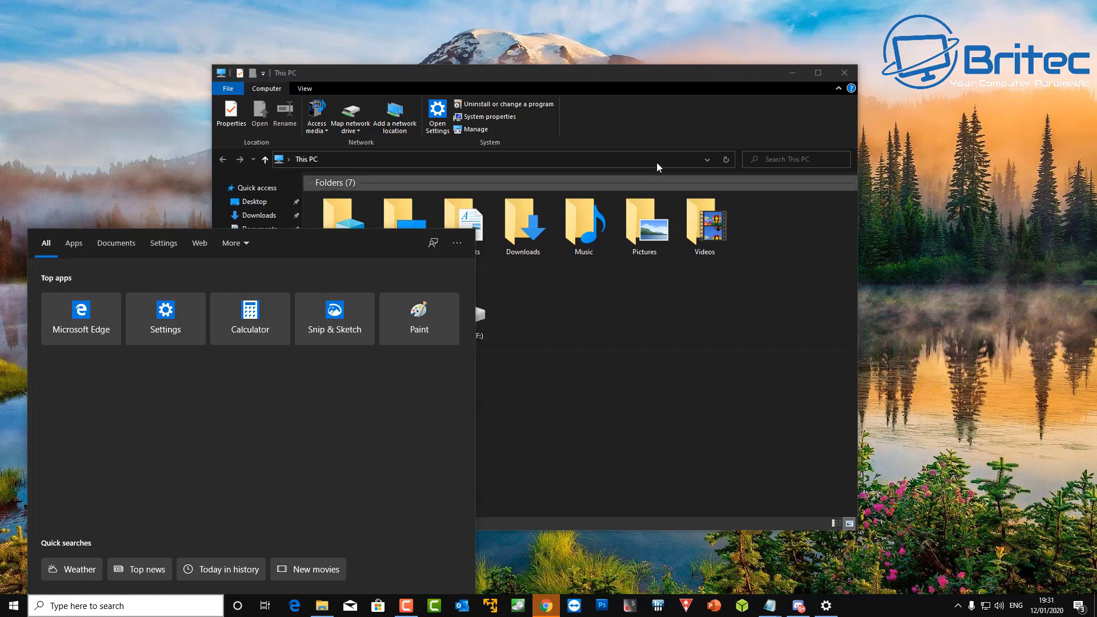
{"action": "left_click", "coordinate": [778, 157]}
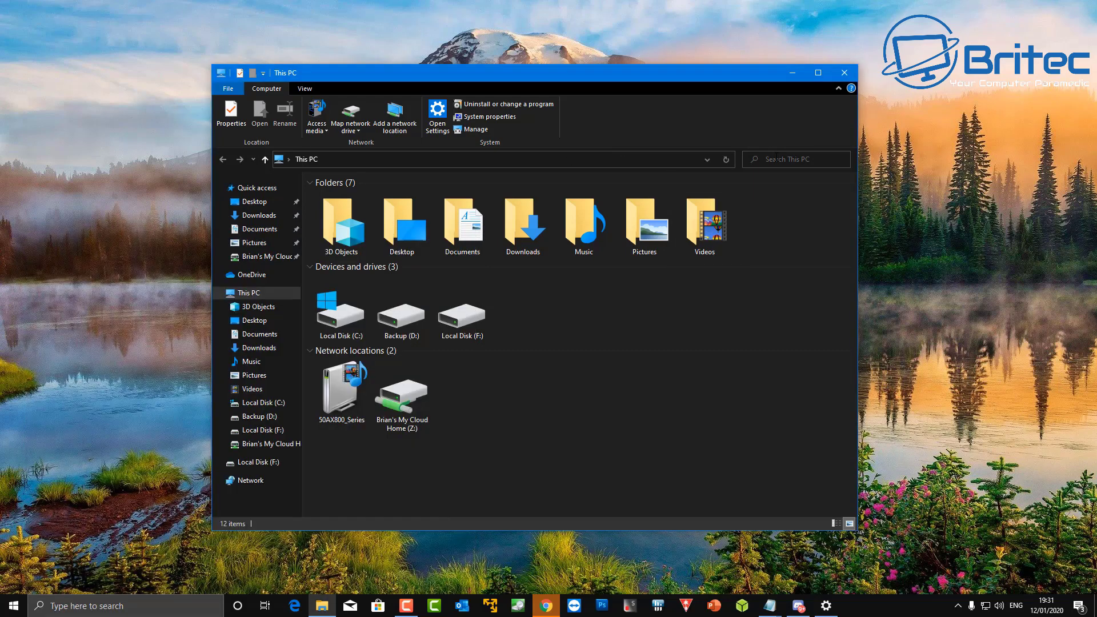
{"action": "left_click", "coordinate": [387, 160]}
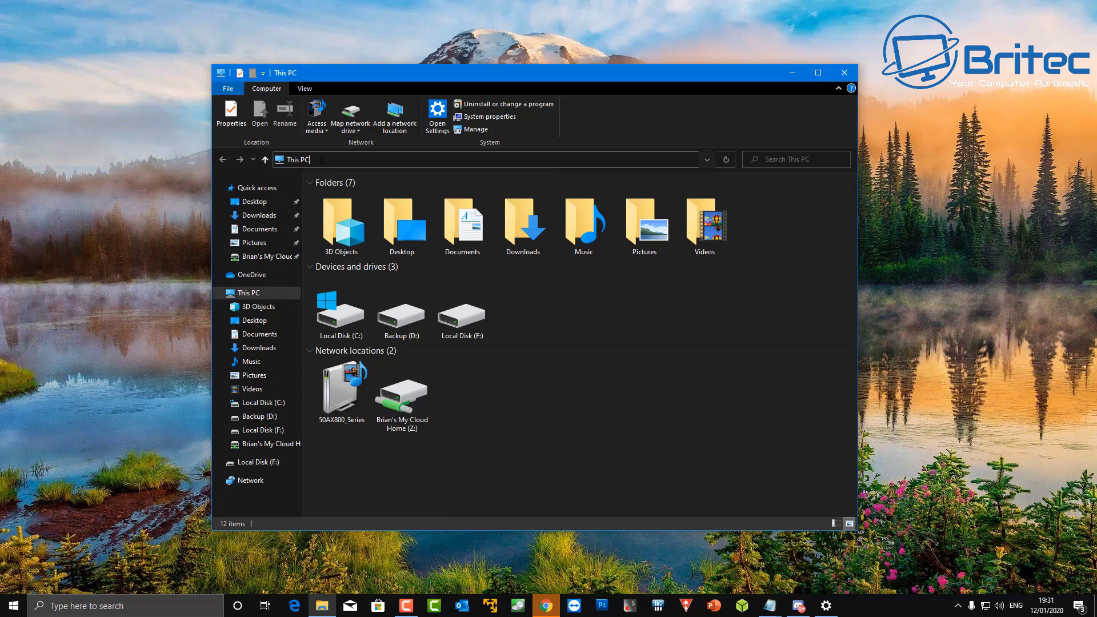
{"action": "left_click", "coordinate": [323, 160]}
{"action": "left_click", "coordinate": [708, 160]}
{"action": "left_click", "coordinate": [707, 160]}
{"action": "left_click", "coordinate": [844, 73]}
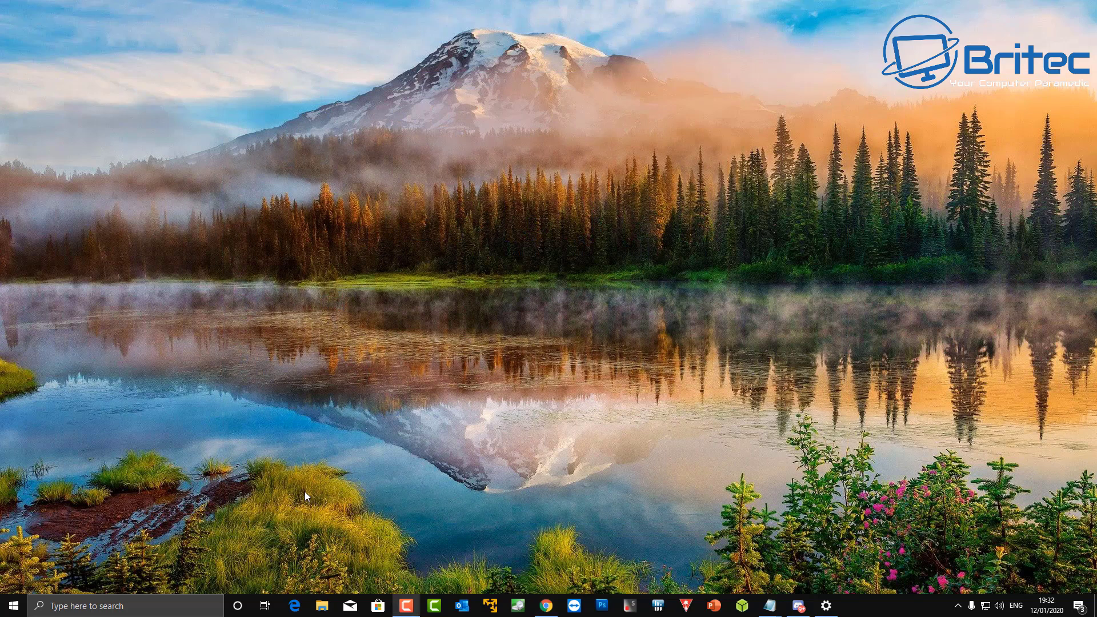
Step: Open Task Manager, end the Cortana background process, and close Task Manager
{"action": "right_click", "coordinate": [869, 611]}
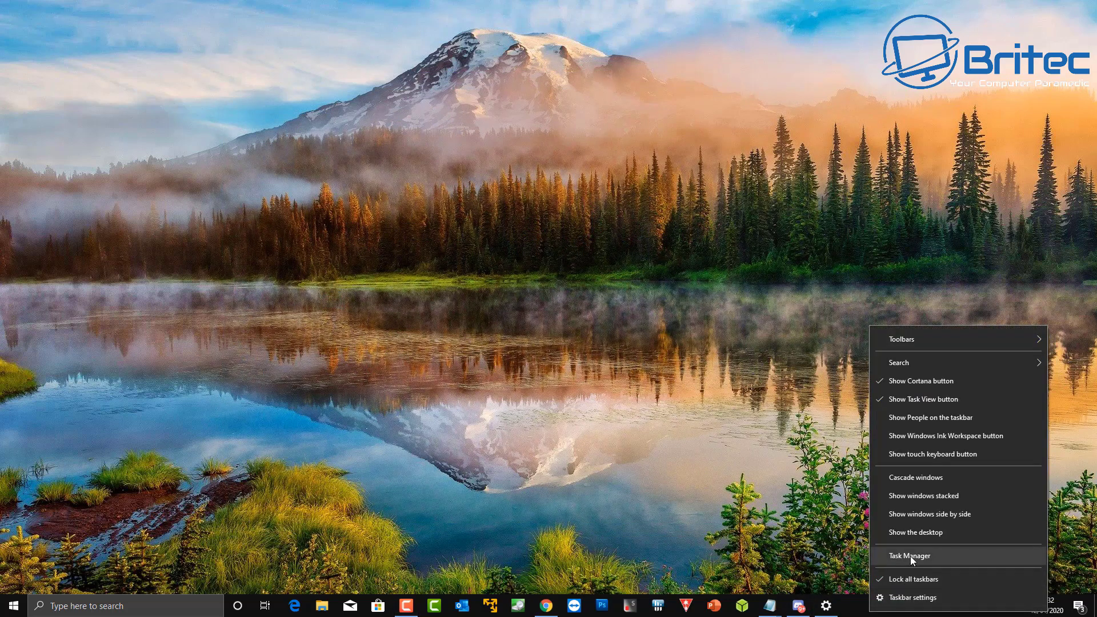
{"action": "left_click", "coordinate": [910, 557]}
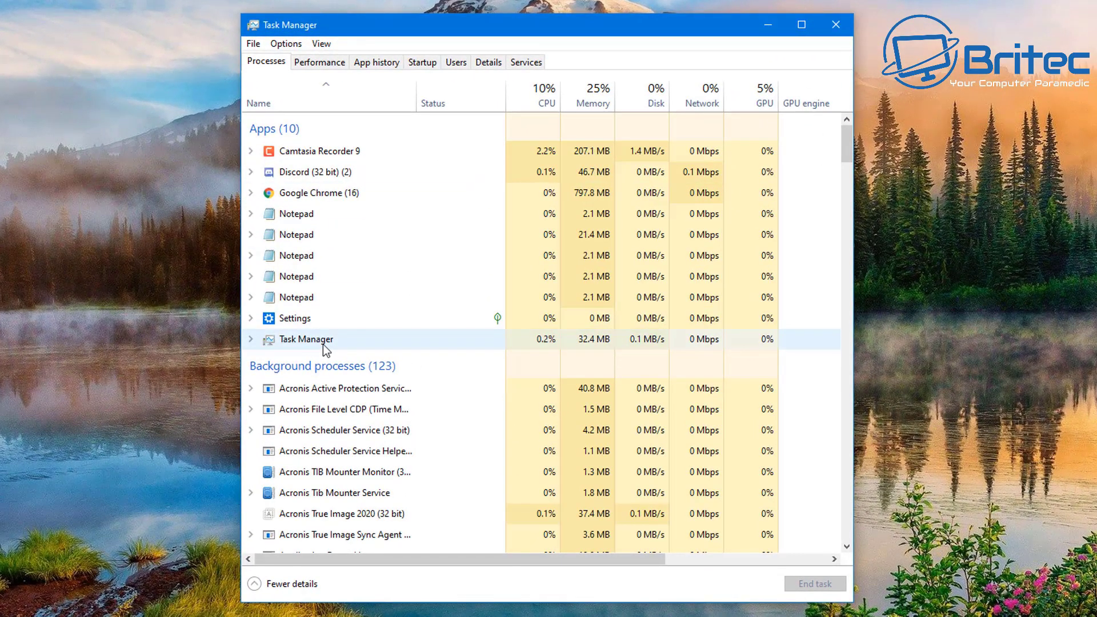
{"action": "scroll", "coordinate": [343, 353], "scroll_direction": "down", "scroll_amount": 6}
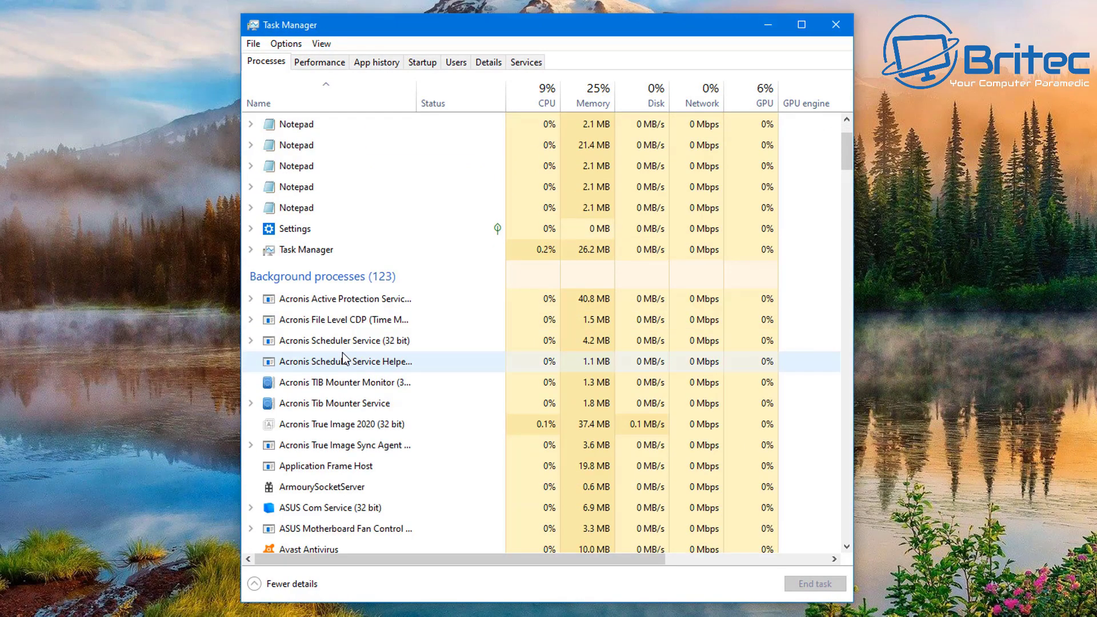
{"action": "scroll", "coordinate": [342, 353], "scroll_direction": "down", "scroll_amount": 2}
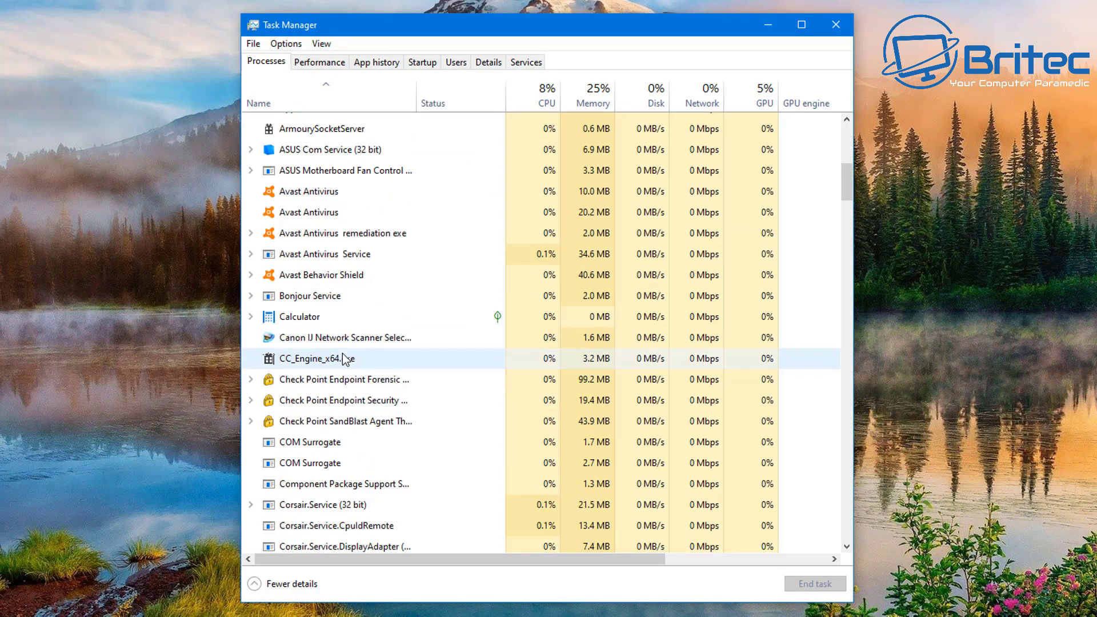
{"action": "scroll", "coordinate": [343, 356], "scroll_direction": "down", "scroll_amount": 3}
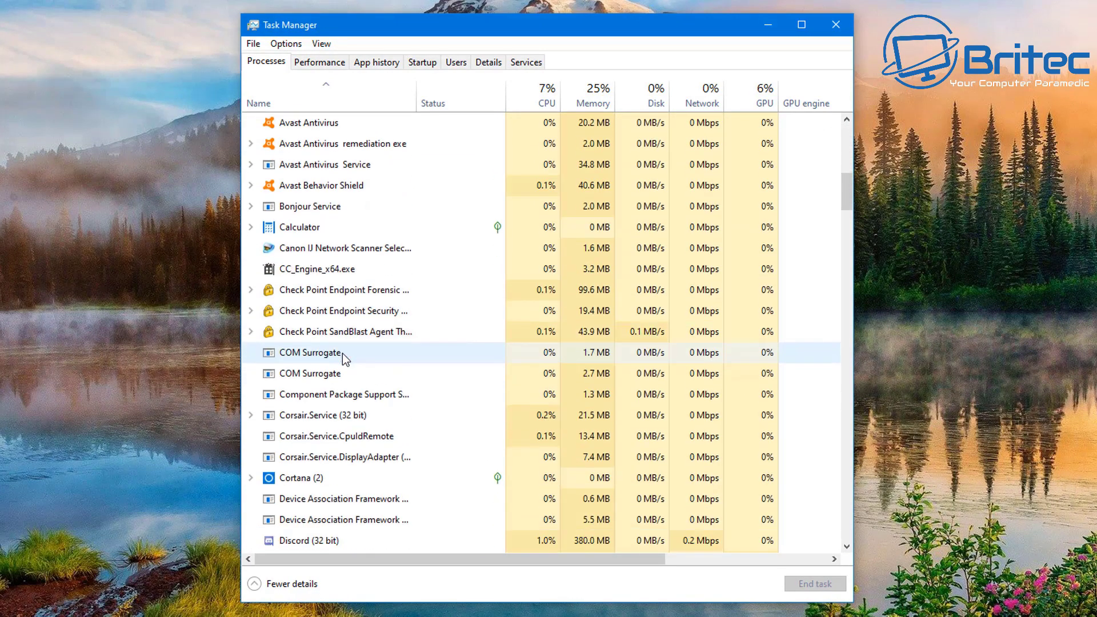
{"action": "left_click", "coordinate": [305, 433]}
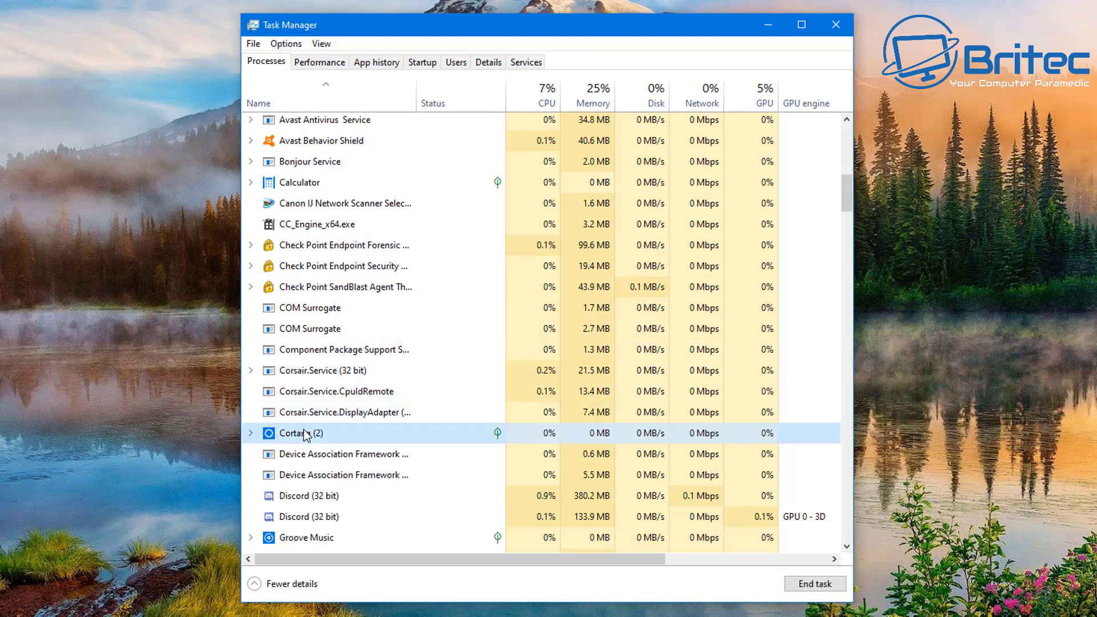
{"action": "right_click", "coordinate": [305, 438]}
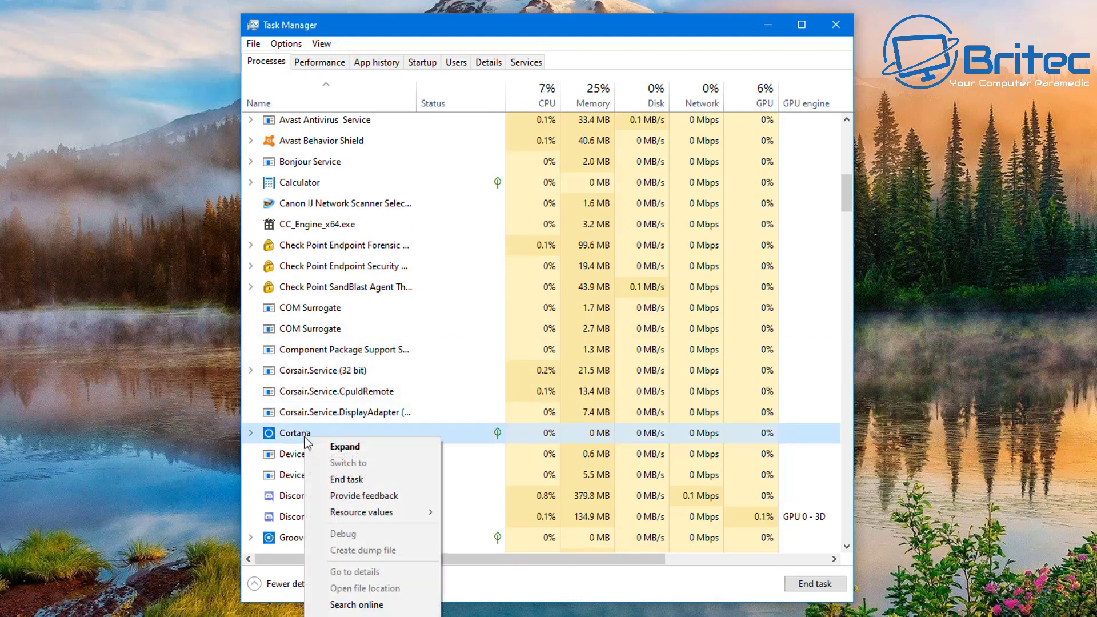
{"action": "left_click", "coordinate": [349, 480]}
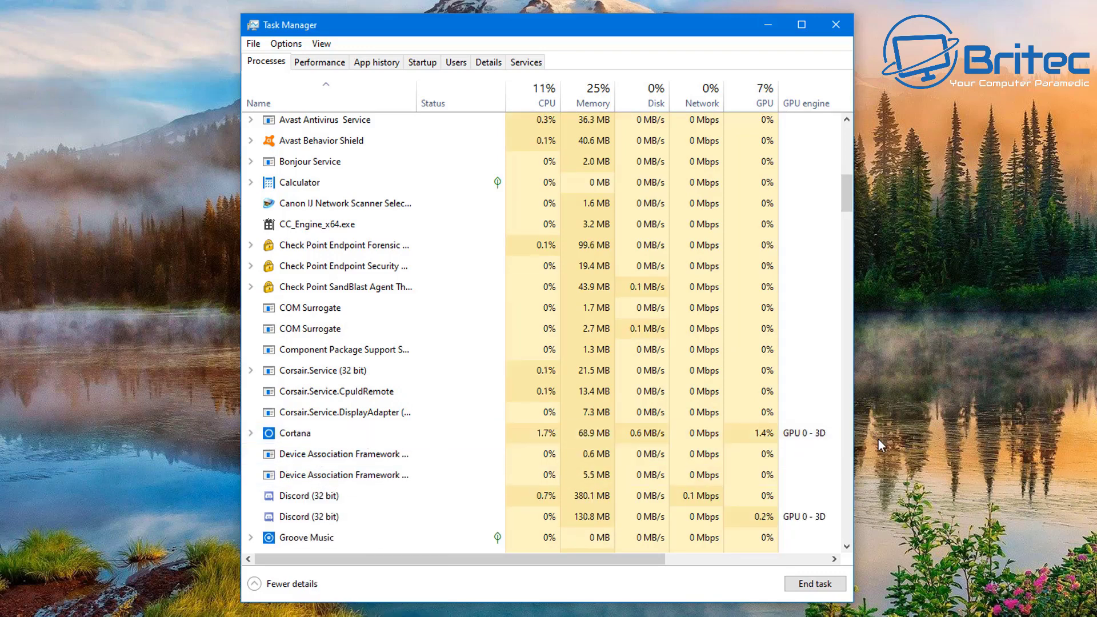
{"action": "scroll", "coordinate": [371, 434], "scroll_direction": "down", "scroll_amount": 1}
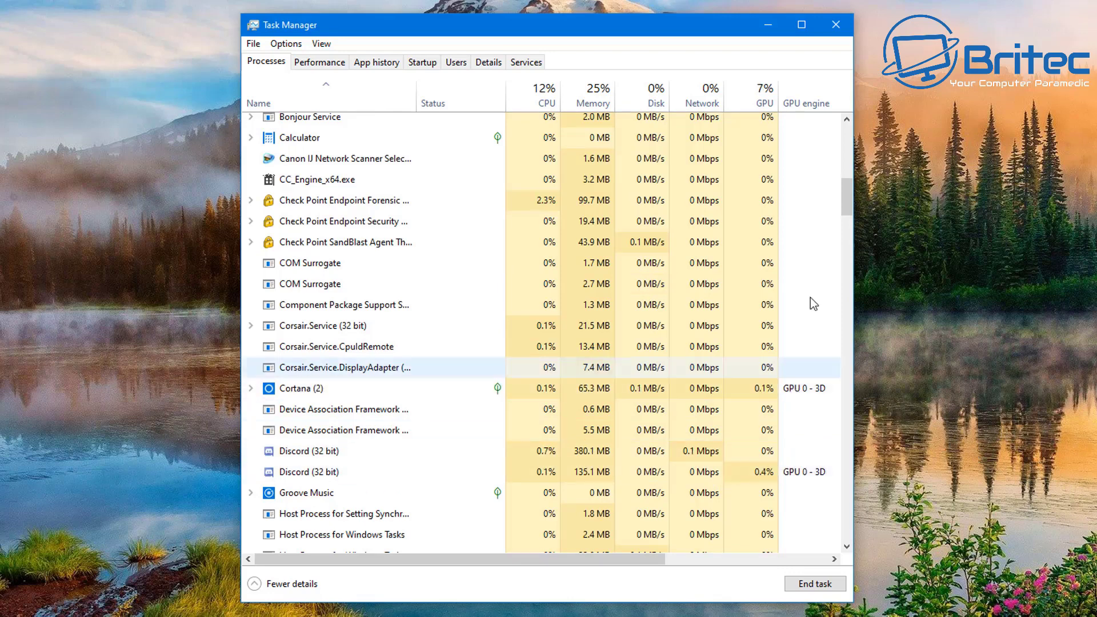
{"action": "left_click", "coordinate": [836, 24]}
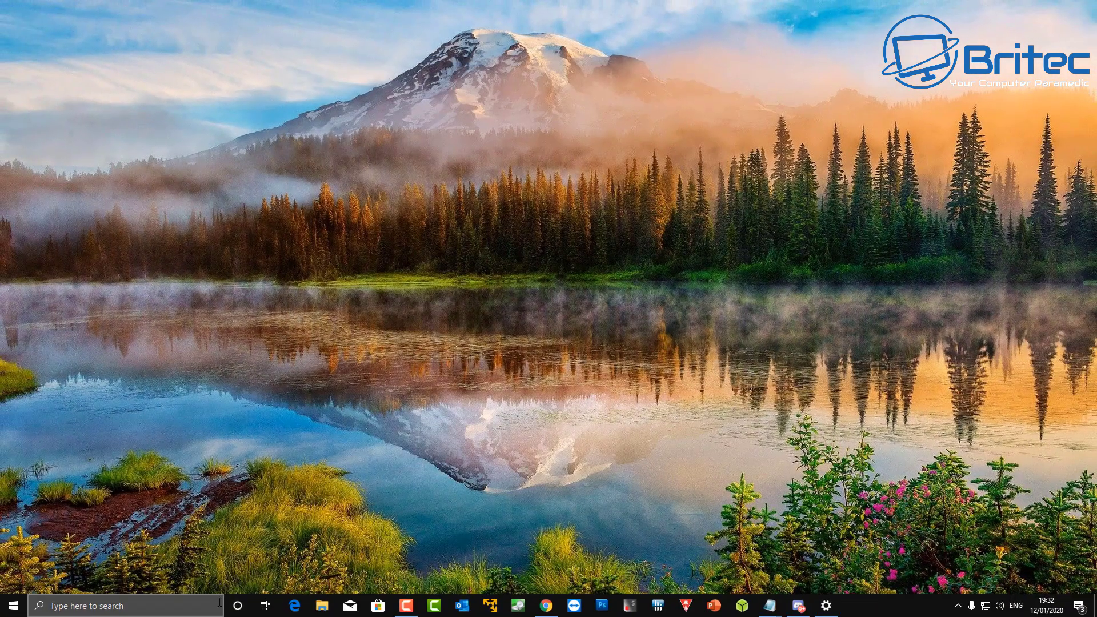
Step: Reopen File Explorer to recheck whether its search box accepts input, and close the window
{"action": "left_click", "coordinate": [323, 606]}
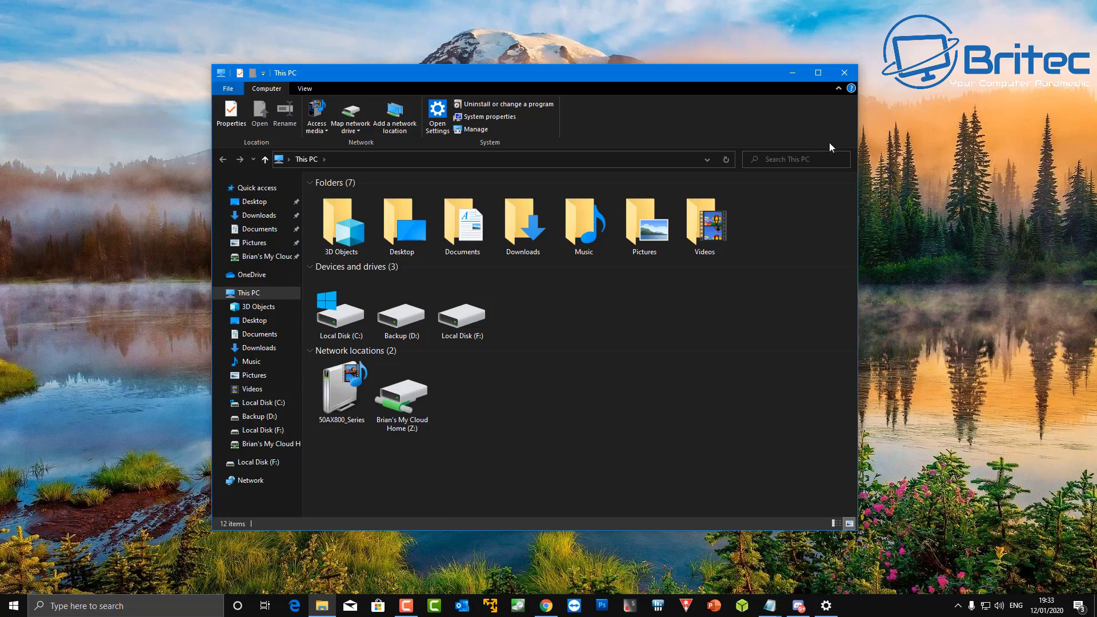
{"action": "left_click", "coordinate": [636, 154]}
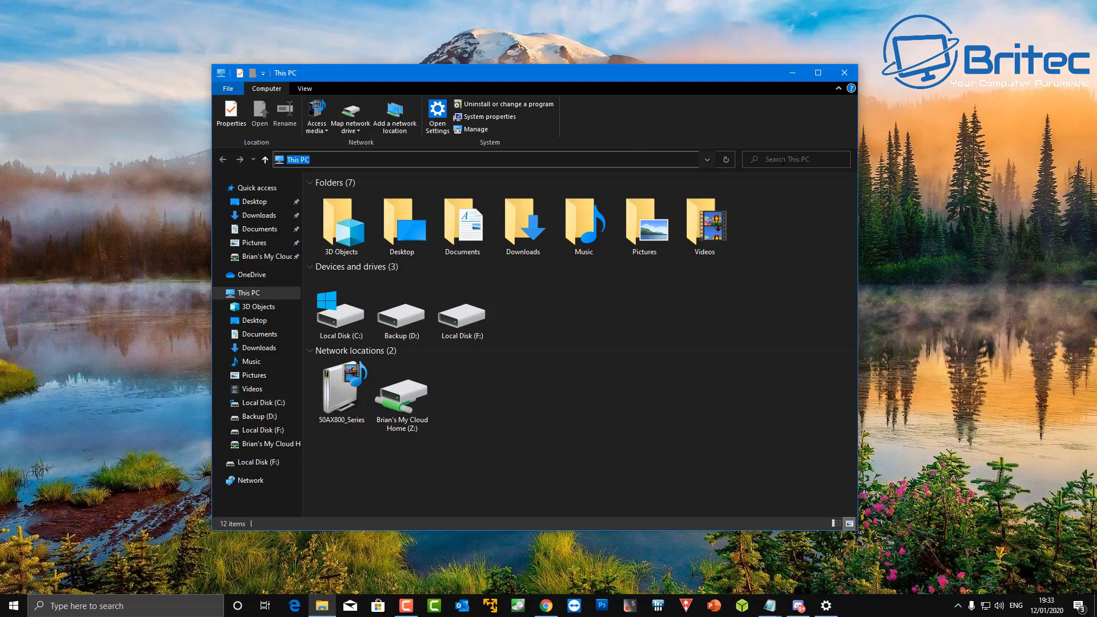
{"action": "left_click", "coordinate": [843, 72]}
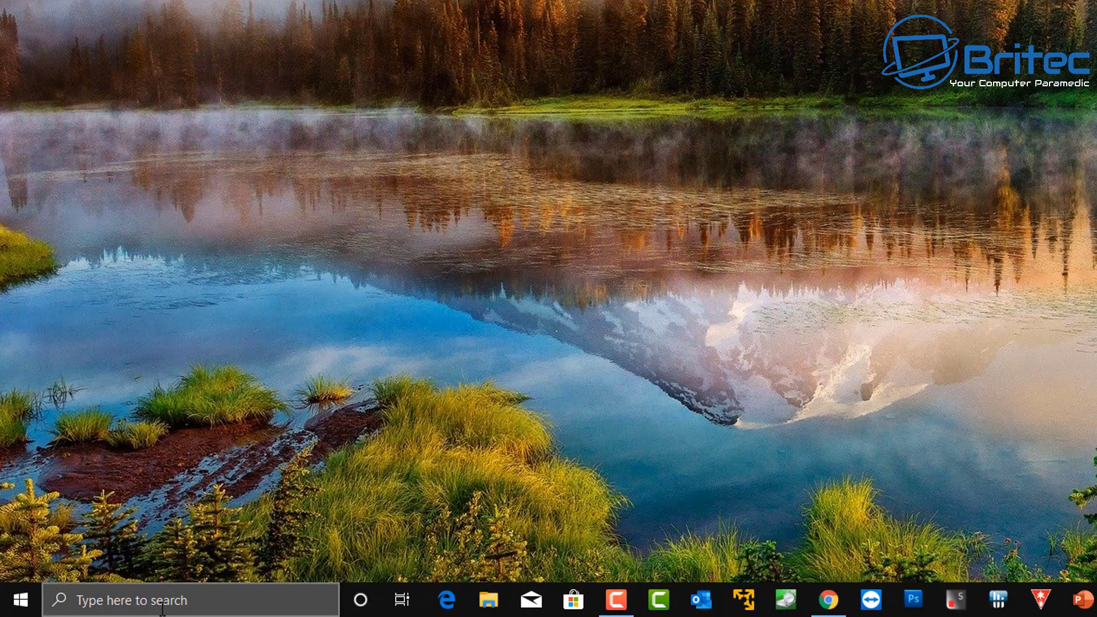
Step: Search Windows for "services" and open the Services app
{"action": "left_click", "coordinate": [179, 597]}
{"action": "type", "text": "serv"}
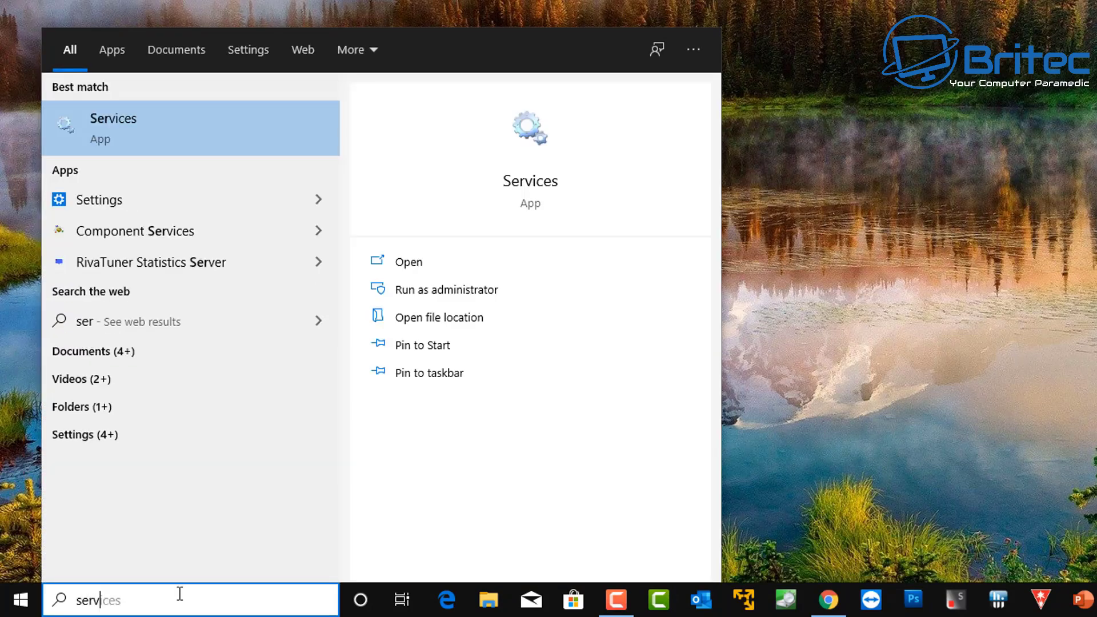
{"action": "type", "text": "ices"}
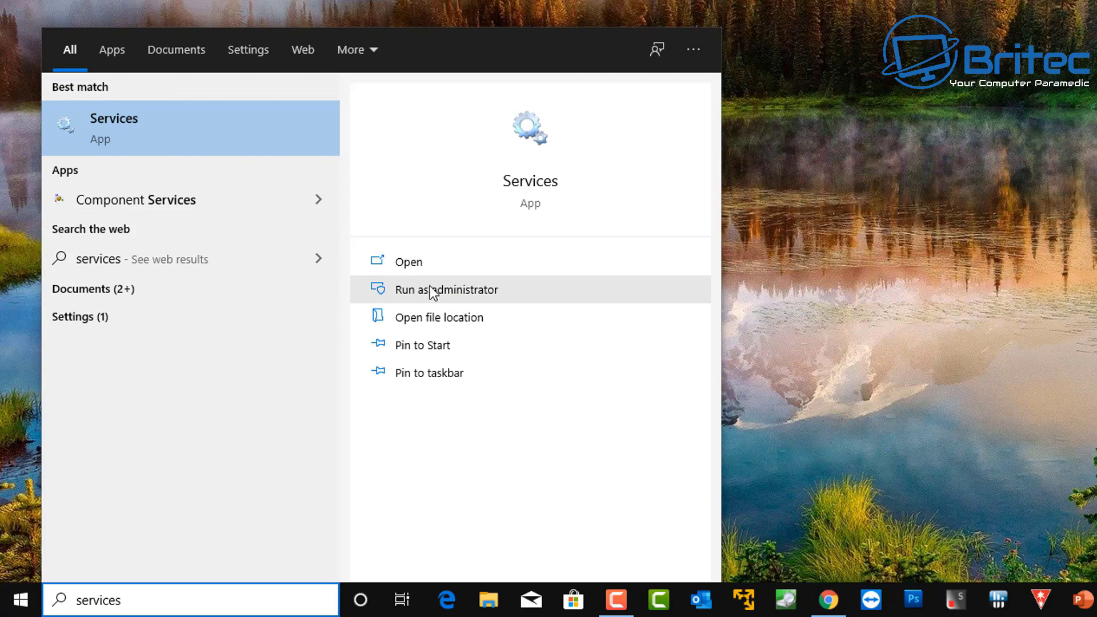
{"action": "left_click", "coordinate": [193, 135]}
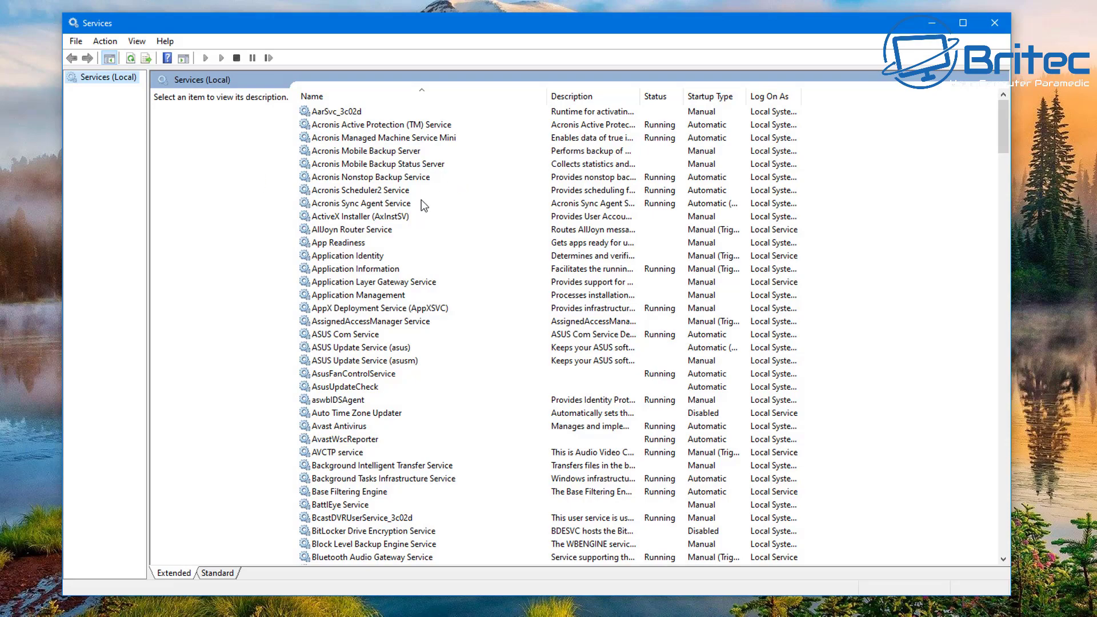
Step: Find the Windows Search service in the services list and open its properties
{"action": "left_click_drag", "start_coordinate": [1000, 129], "coordinate": [1012, 485]}
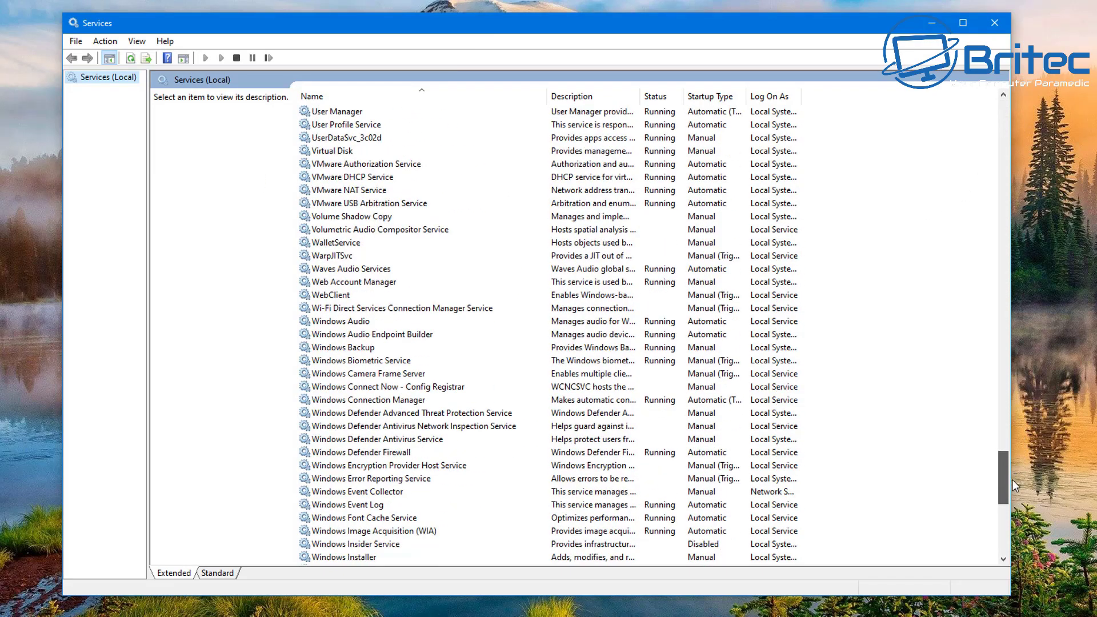
{"action": "scroll", "coordinate": [372, 474], "scroll_direction": "down", "scroll_amount": 6}
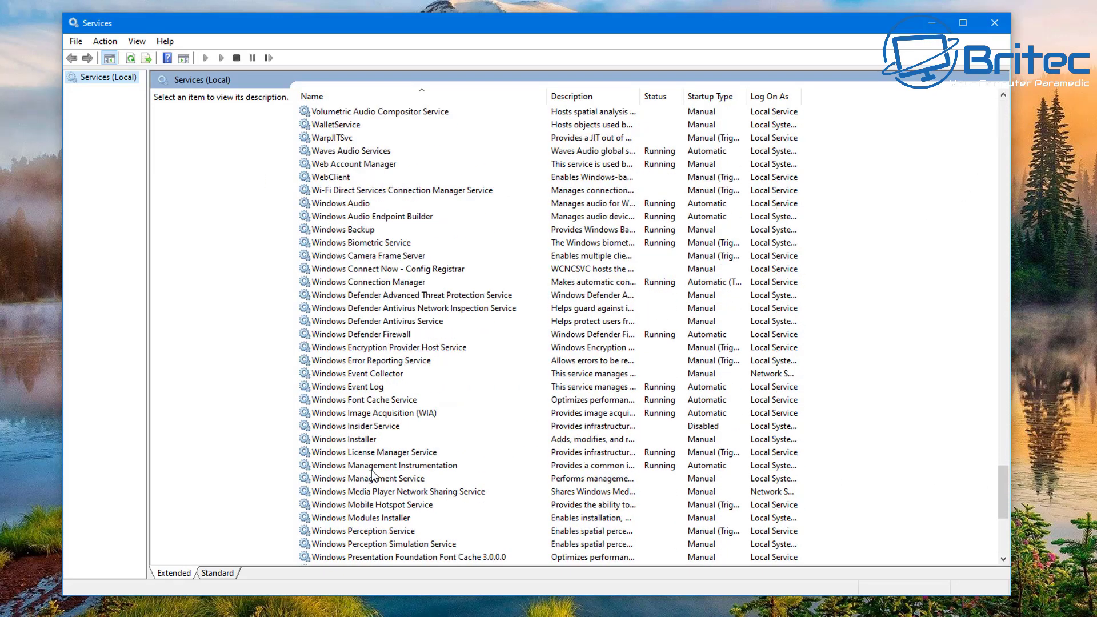
{"action": "scroll", "coordinate": [370, 489], "scroll_direction": "down", "scroll_amount": 1}
{"action": "left_click", "coordinate": [358, 453]}
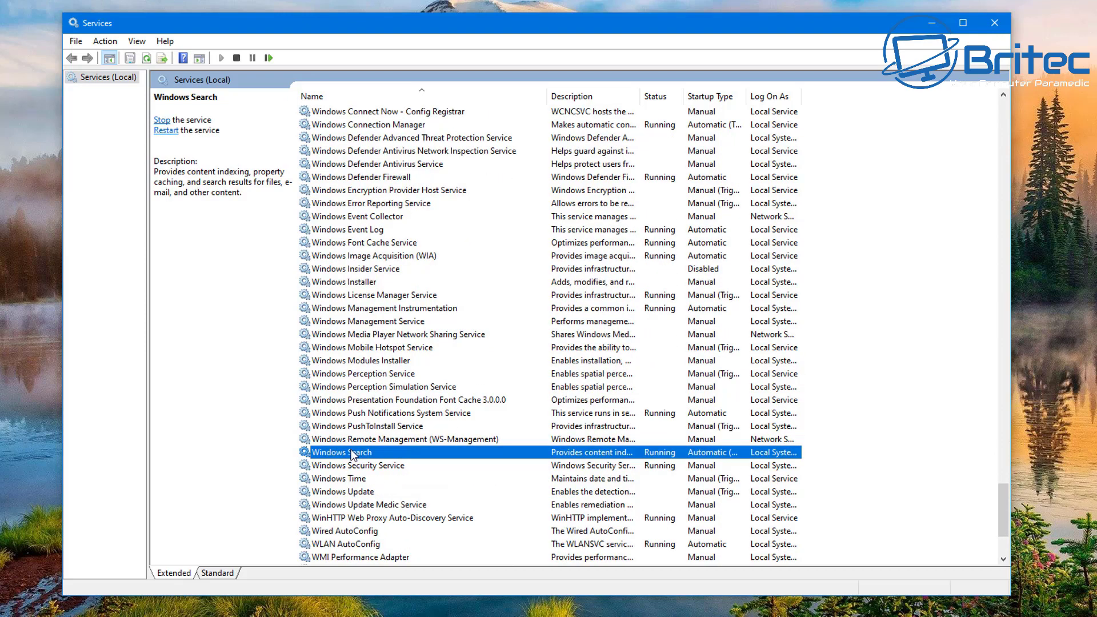
{"action": "right_click", "coordinate": [350, 454]}
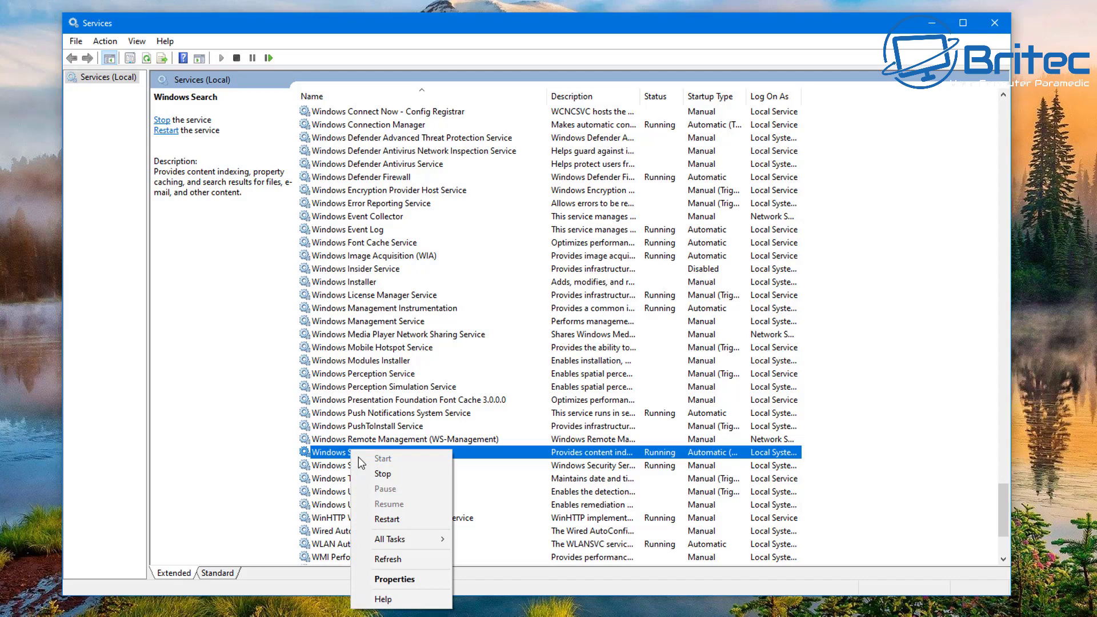
{"action": "left_click", "coordinate": [394, 578]}
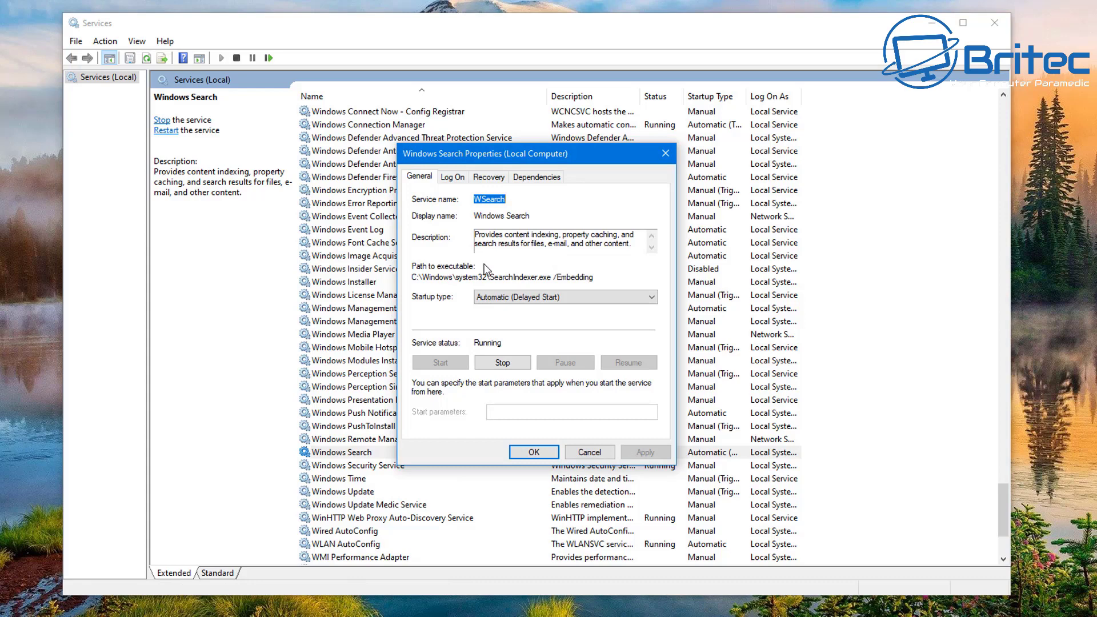
Step: Apply the Automatic startup type to the Windows Search service, and stop and restart the service
{"action": "left_click", "coordinate": [566, 297]}
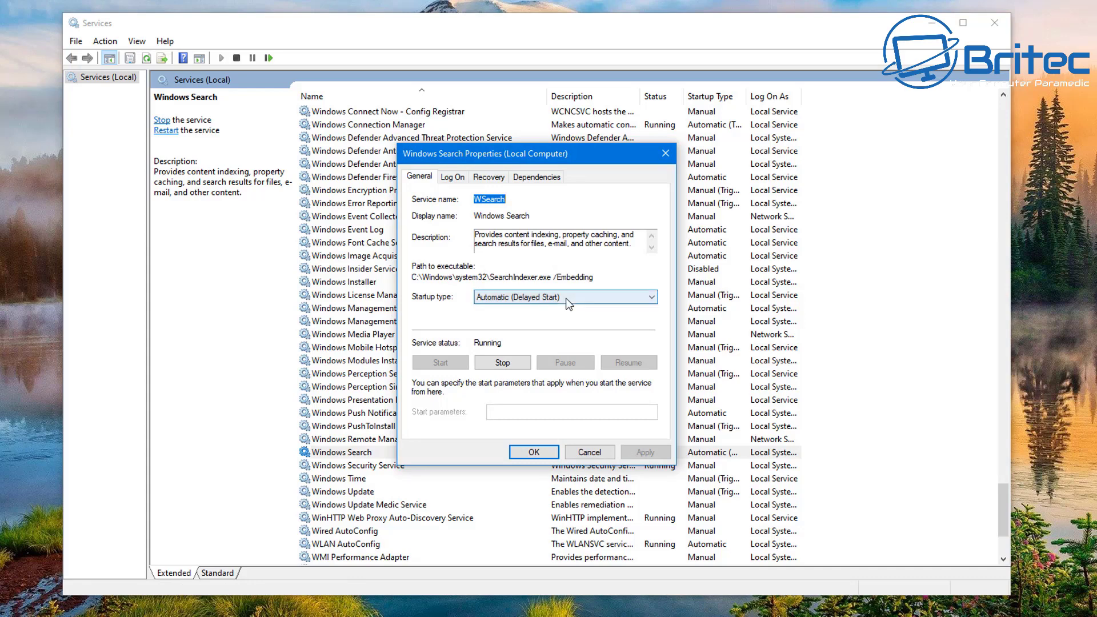
{"action": "left_click", "coordinate": [546, 319]}
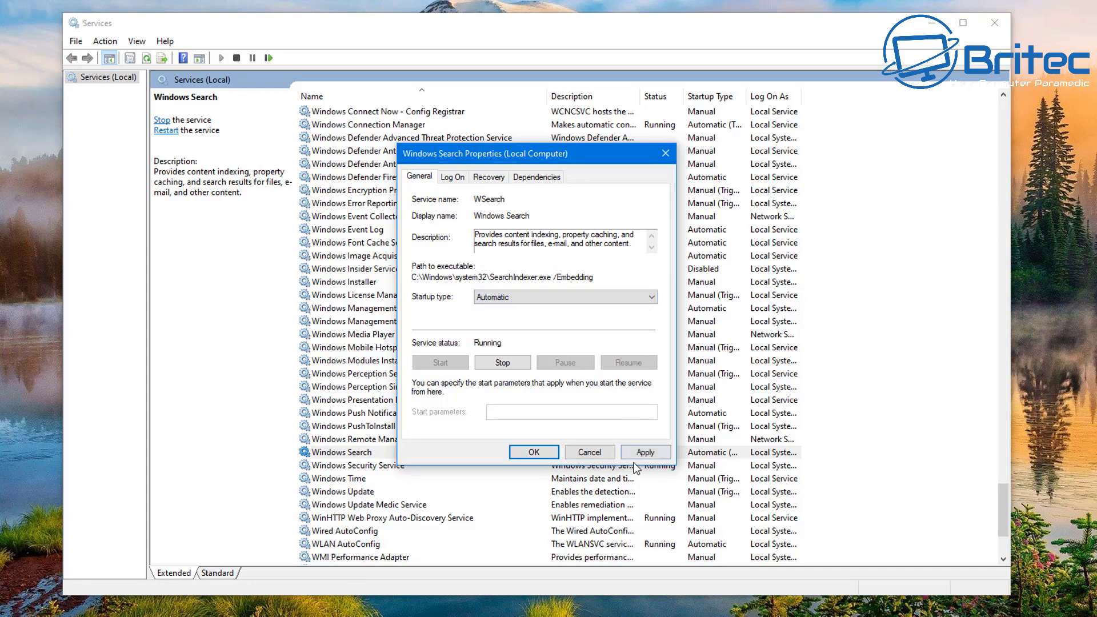
{"action": "left_click", "coordinate": [639, 452]}
{"action": "left_click", "coordinate": [502, 362]}
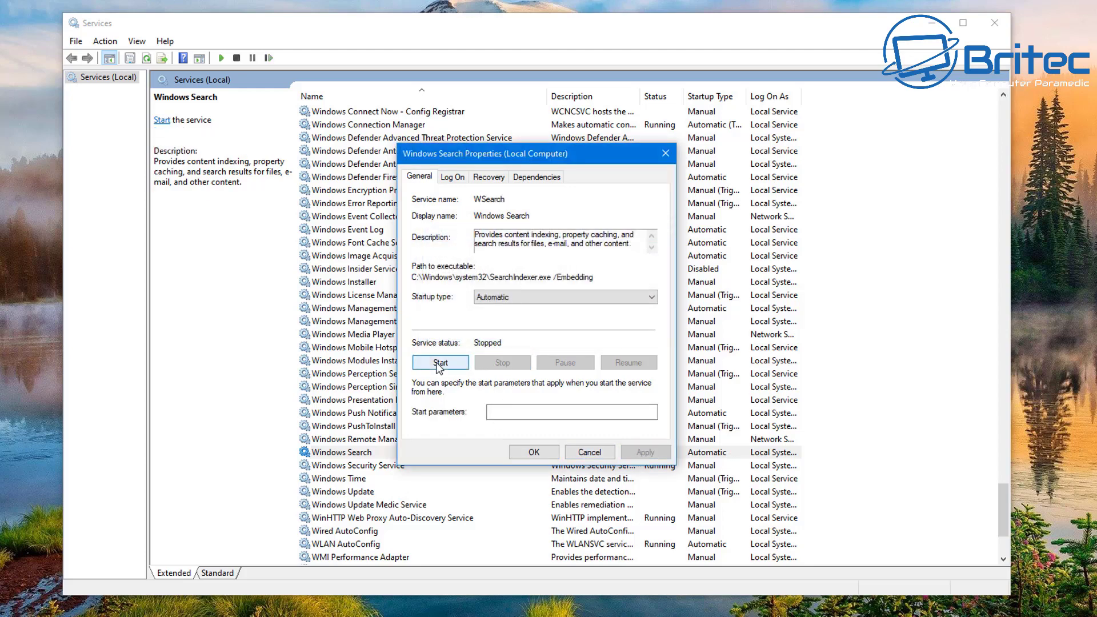
{"action": "left_click", "coordinate": [441, 362]}
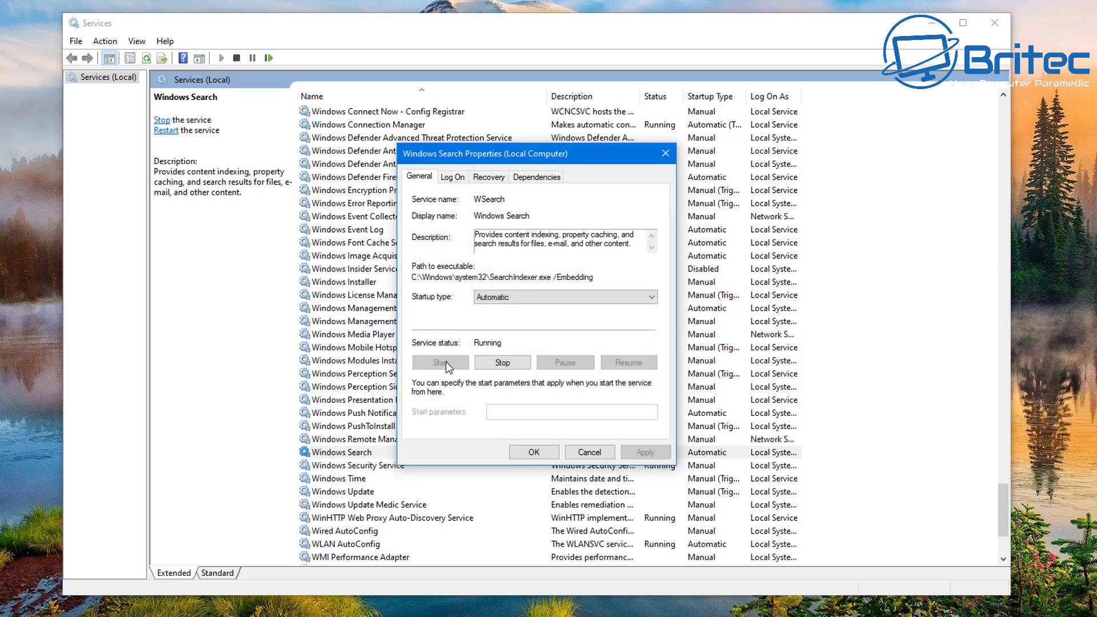
Step: Set the Windows Search startup type to Automatic (Delayed Start), apply and confirm it, and close Services
{"action": "left_click", "coordinate": [555, 301]}
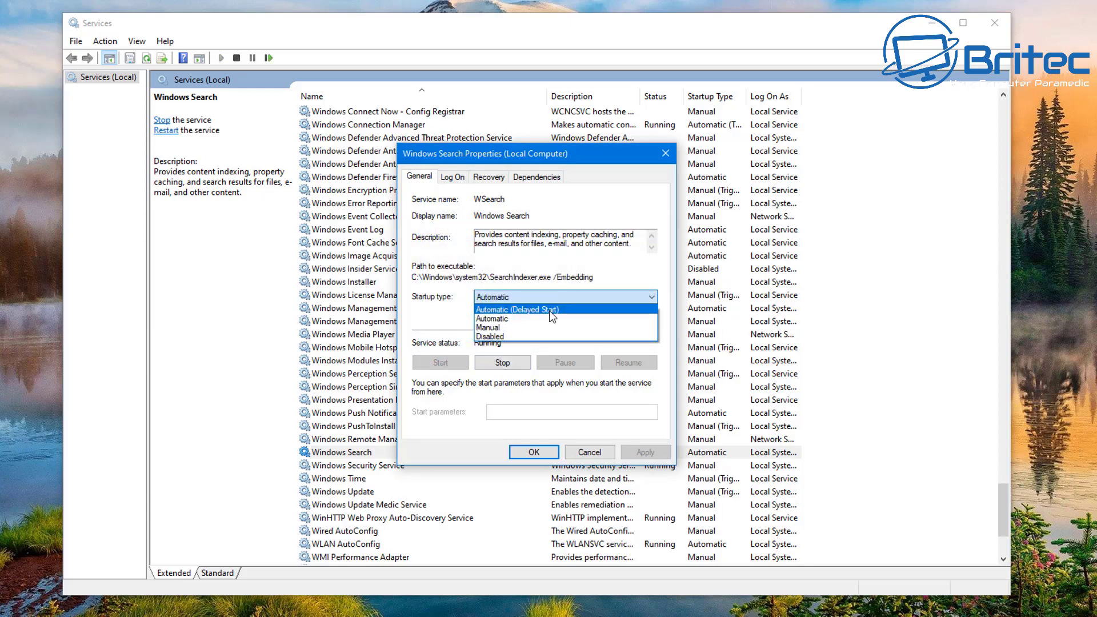
{"action": "left_click", "coordinate": [548, 310]}
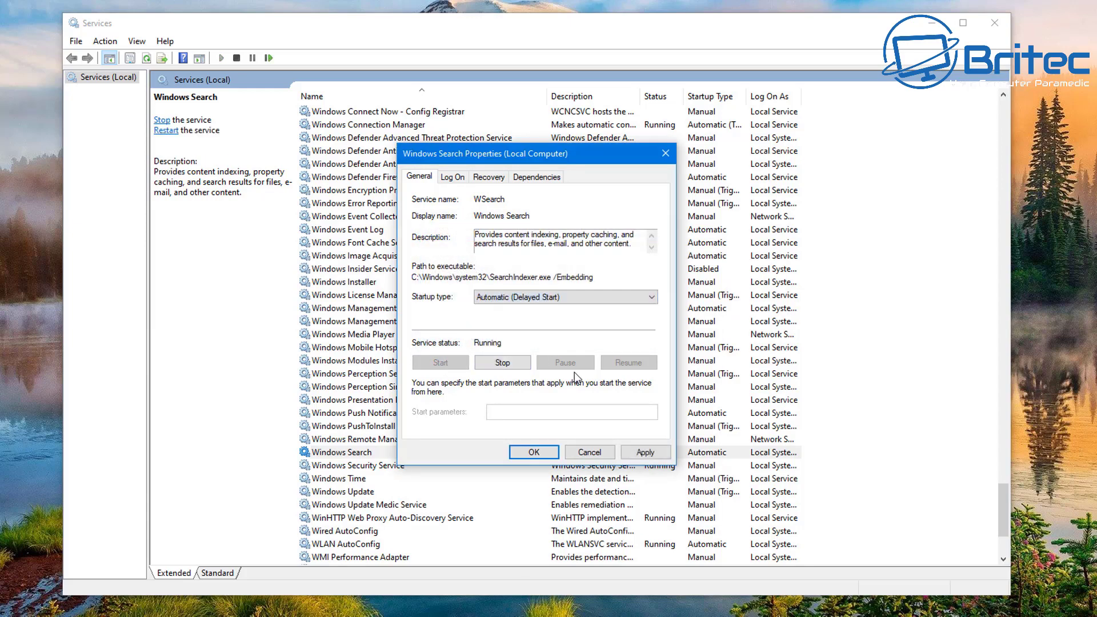
{"action": "left_click", "coordinate": [643, 453]}
{"action": "left_click", "coordinate": [524, 453]}
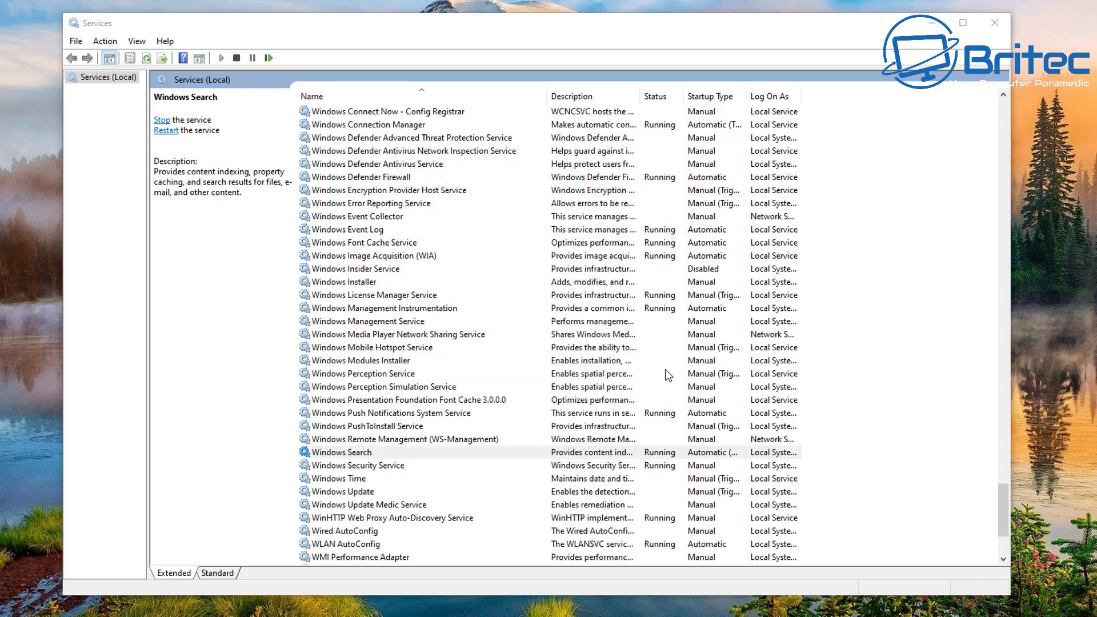
{"action": "left_click", "coordinate": [994, 23]}
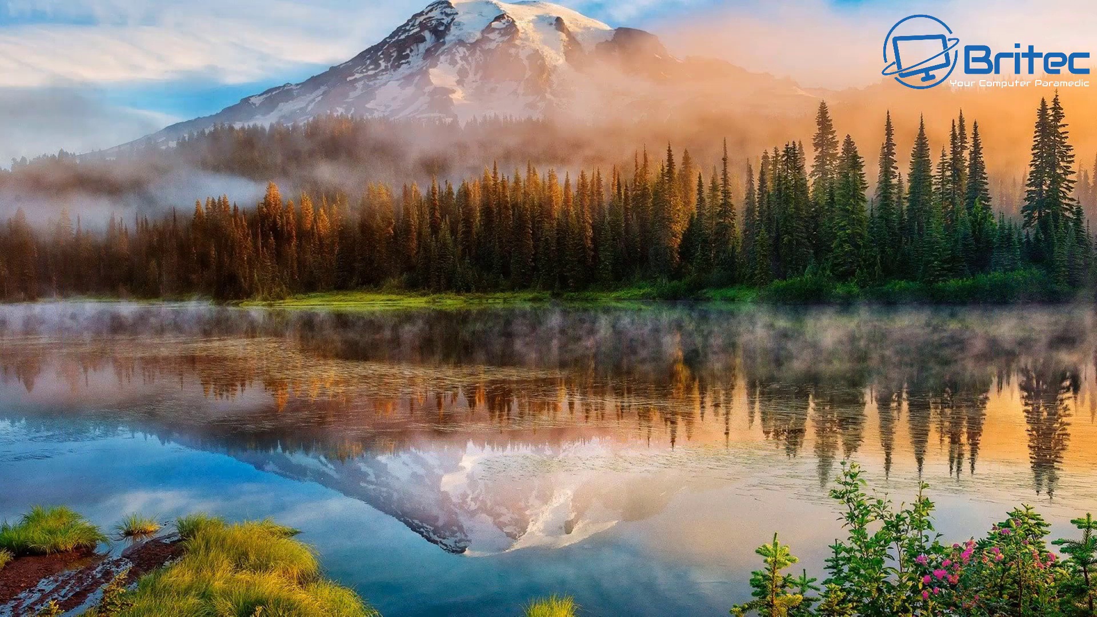
{"action": "key", "text": "super+e"}
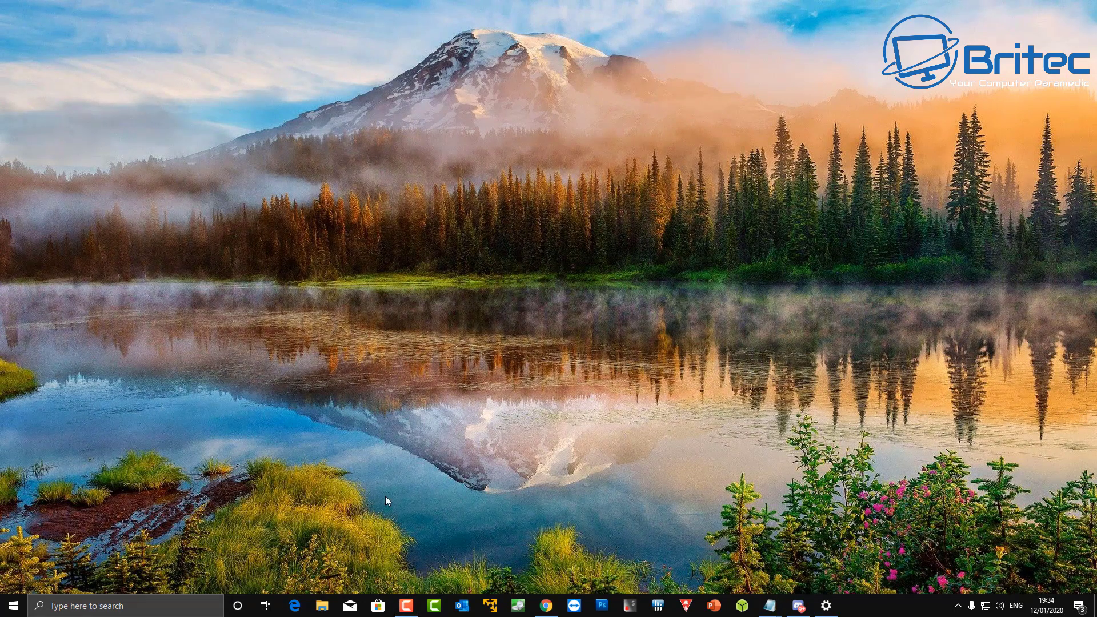
{"action": "left_click", "coordinate": [127, 607]}
{"action": "type", "text": "c"}
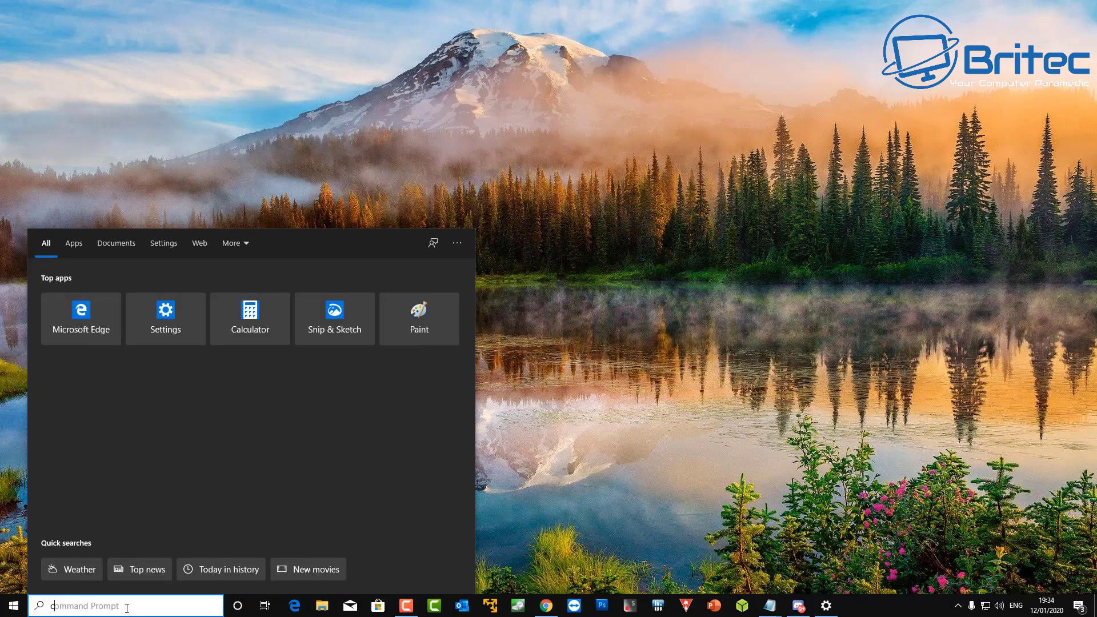
{"action": "type", "text": "ontrol p"}
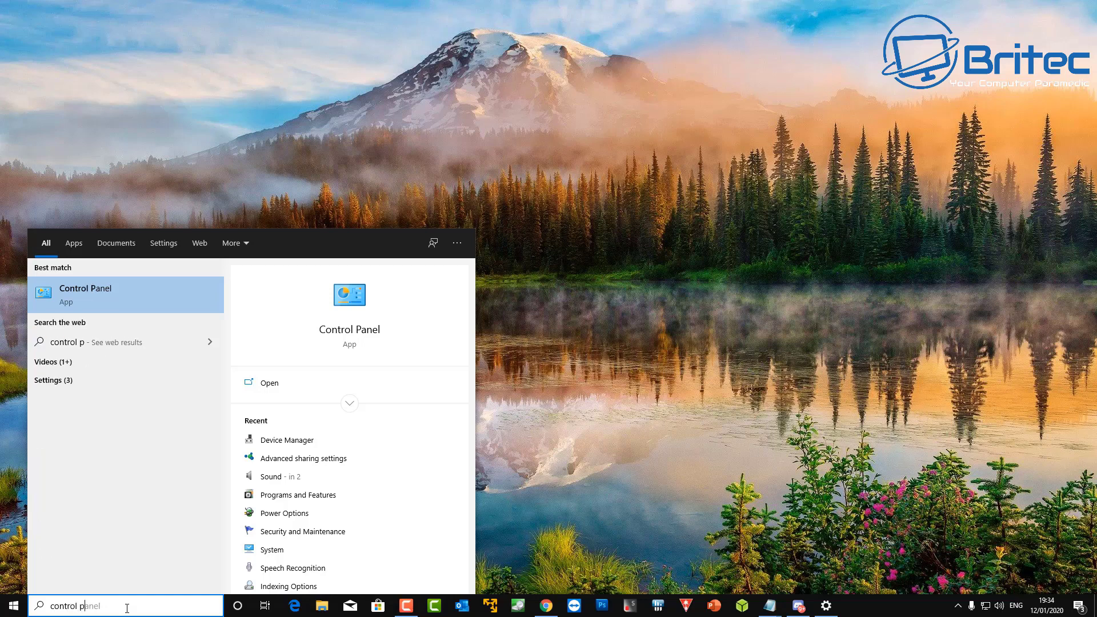
{"action": "type", "text": "anel"}
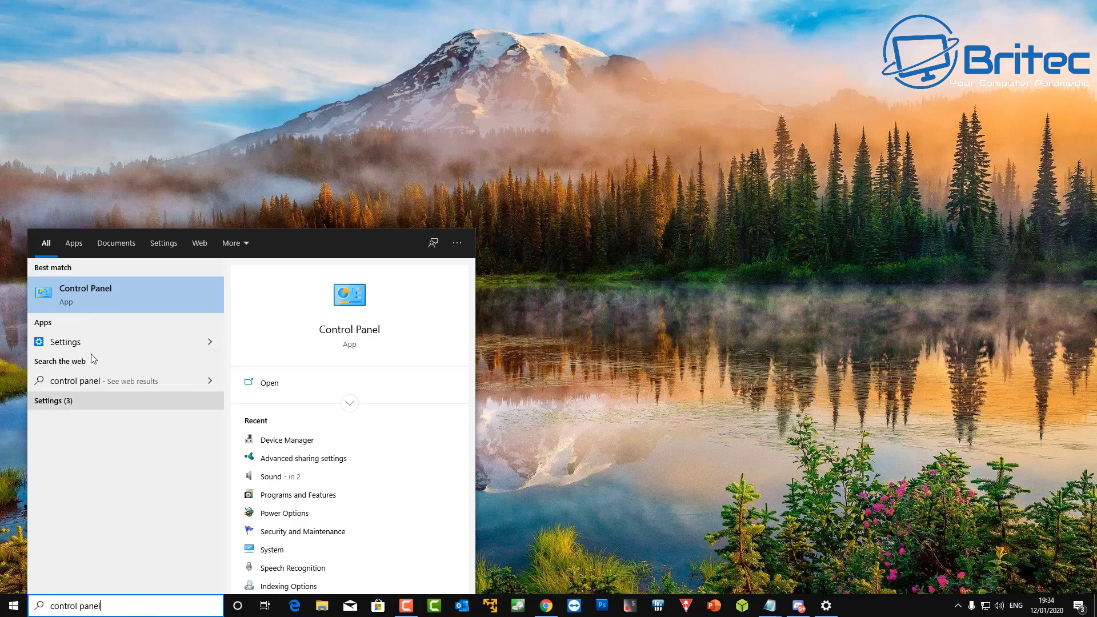
{"action": "left_click", "coordinate": [91, 289]}
{"action": "left_click_drag", "start_coordinate": [585, 125], "coordinate": [488, 109]}
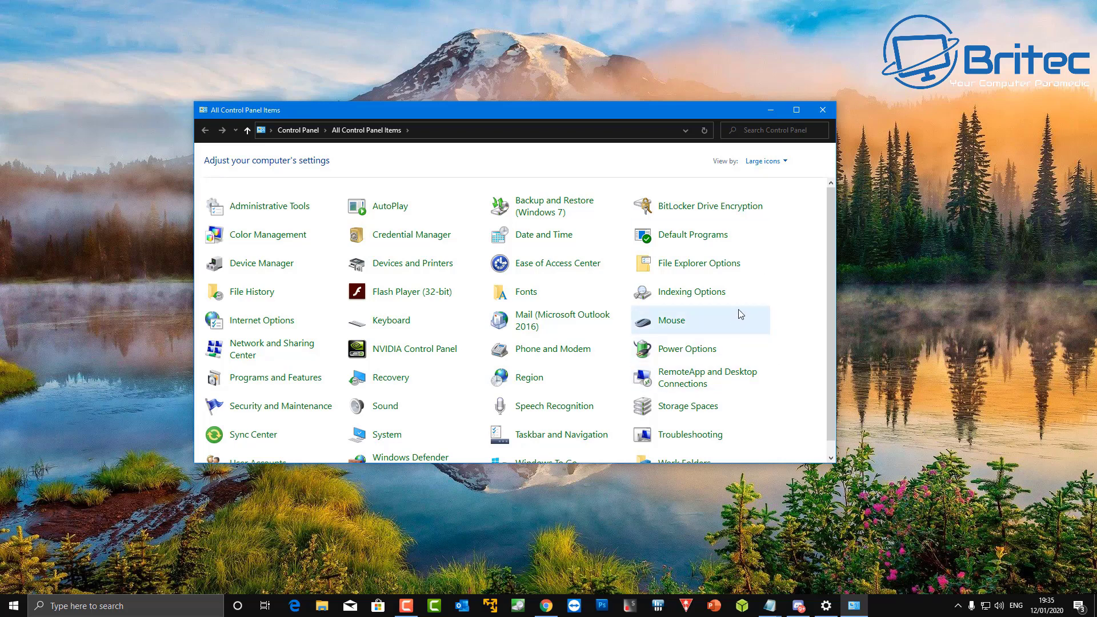
{"action": "mouse_move", "coordinate": [828, 248]}
{"action": "left_mouse_down"}
{"action": "mouse_move", "coordinate": [835, 273]}
{"action": "mouse_move", "coordinate": [837, 247]}
{"action": "left_mouse_up"}
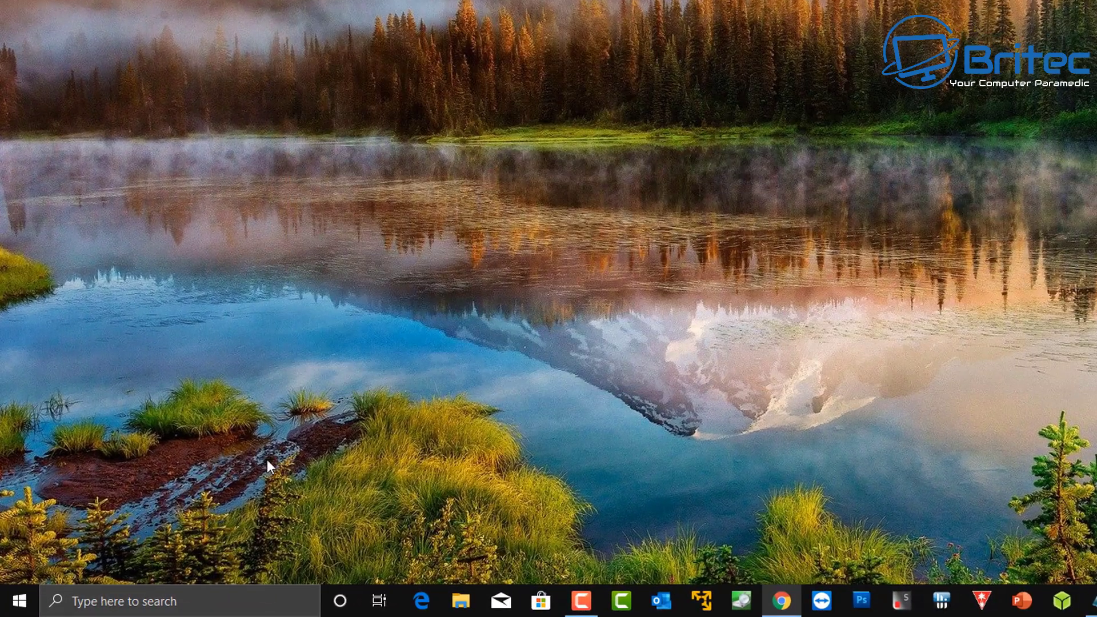
Step: Search Windows for "trouble" and open Troubleshoot settings
{"action": "left_click", "coordinate": [162, 589]}
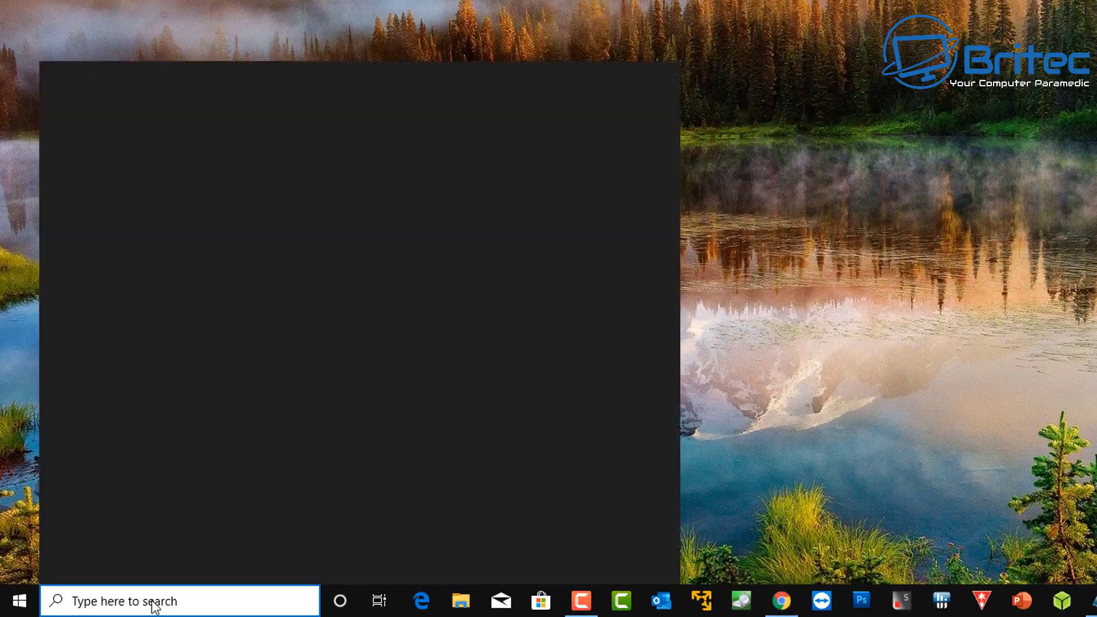
{"action": "type", "text": "trouble"}
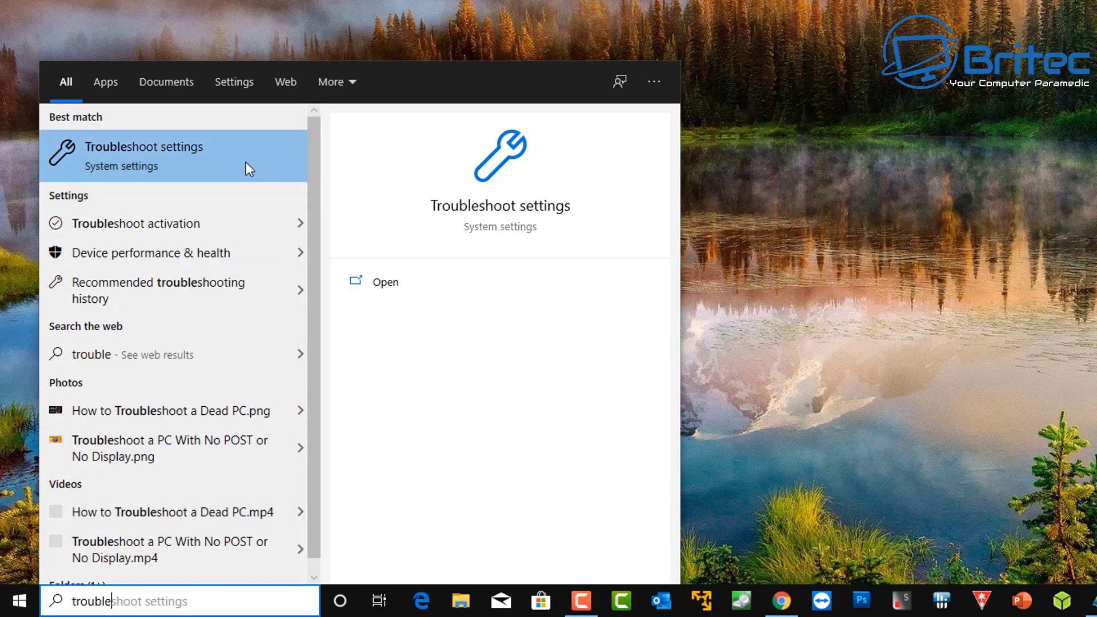
{"action": "left_click", "coordinate": [138, 158]}
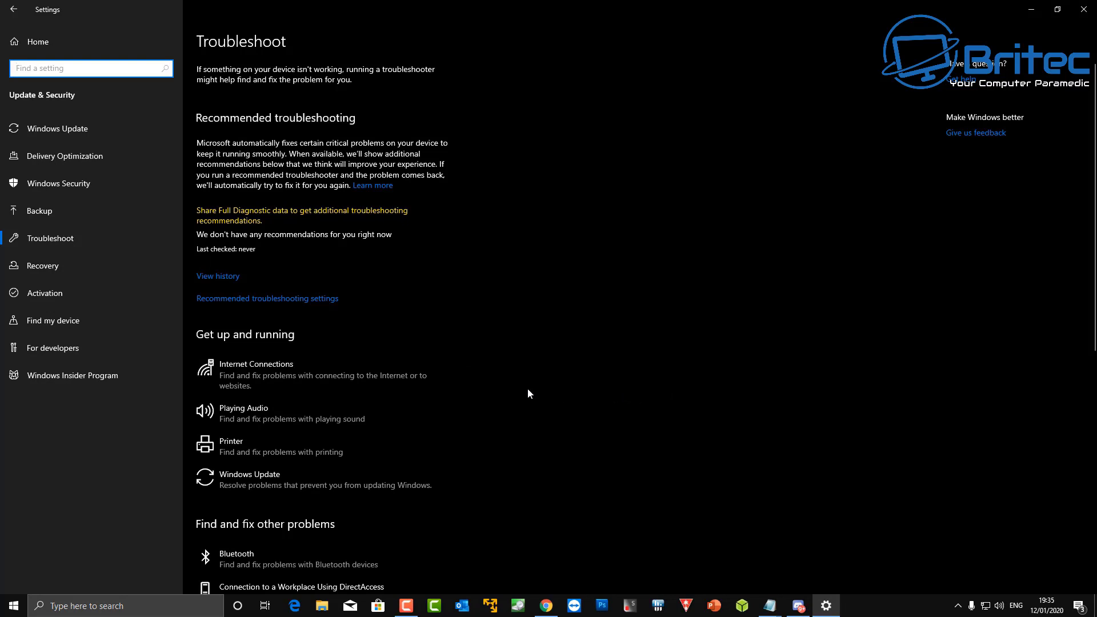
Step: Find Search and Indexing among the other problems and run its troubleshooter
{"action": "scroll", "coordinate": [340, 419], "scroll_direction": "down", "scroll_amount": 3}
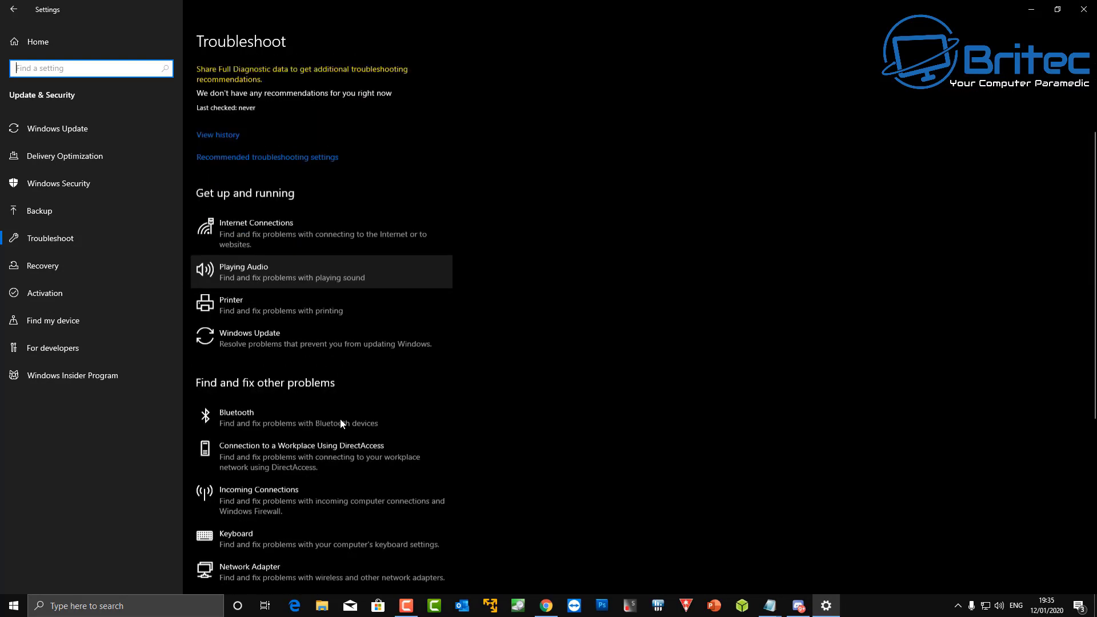
{"action": "scroll", "coordinate": [356, 418], "scroll_direction": "down", "scroll_amount": 5}
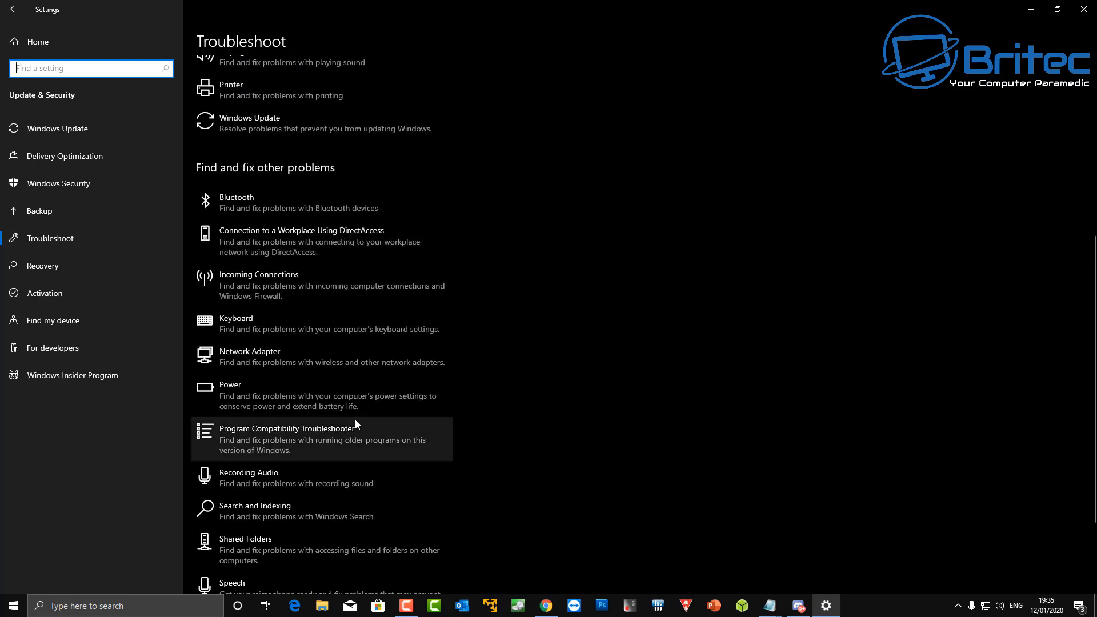
{"action": "left_click", "coordinate": [286, 429]}
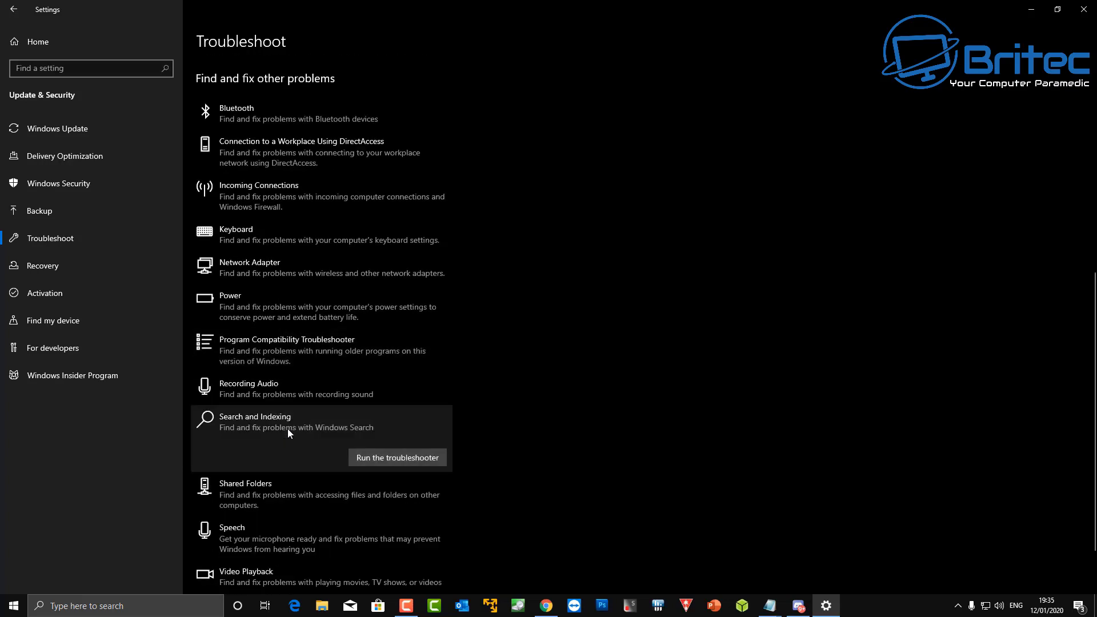
{"action": "left_click", "coordinate": [407, 459]}
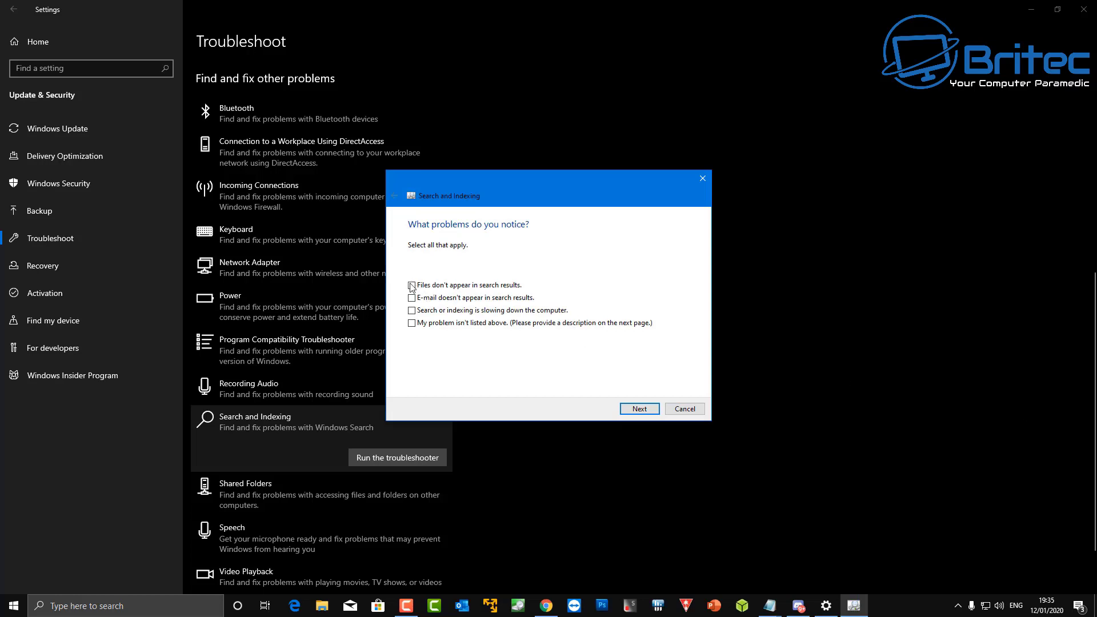
Step: Run problem detection for "Files don't appear in search results", and close the troubleshooter and Settings
{"action": "left_click", "coordinate": [411, 285]}
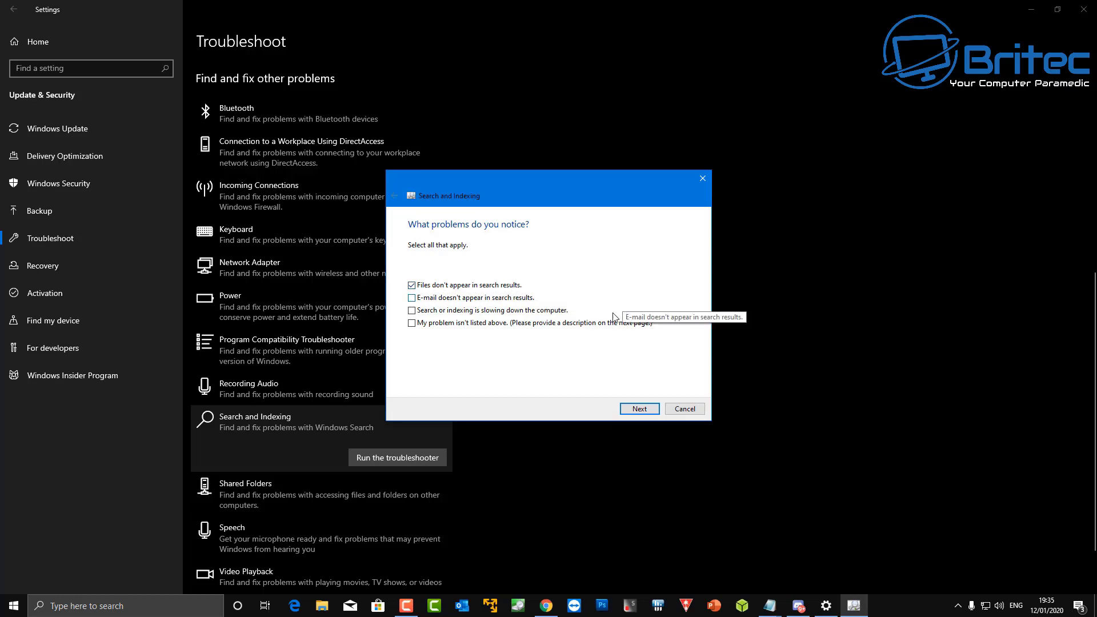
{"action": "left_click", "coordinate": [640, 414]}
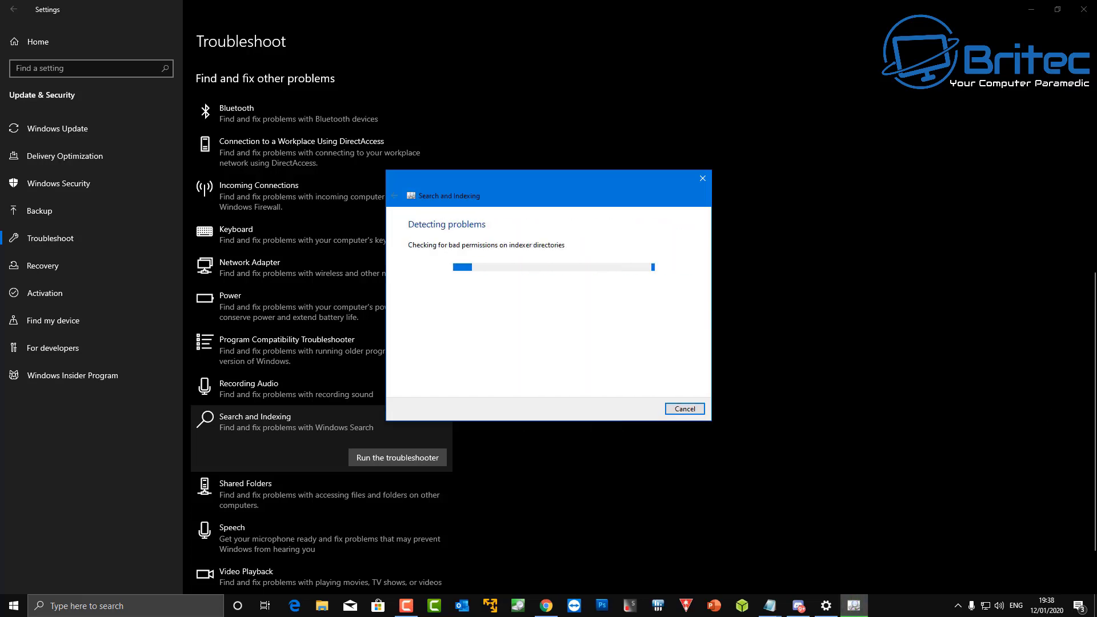
{"action": "left_click", "coordinate": [683, 409]}
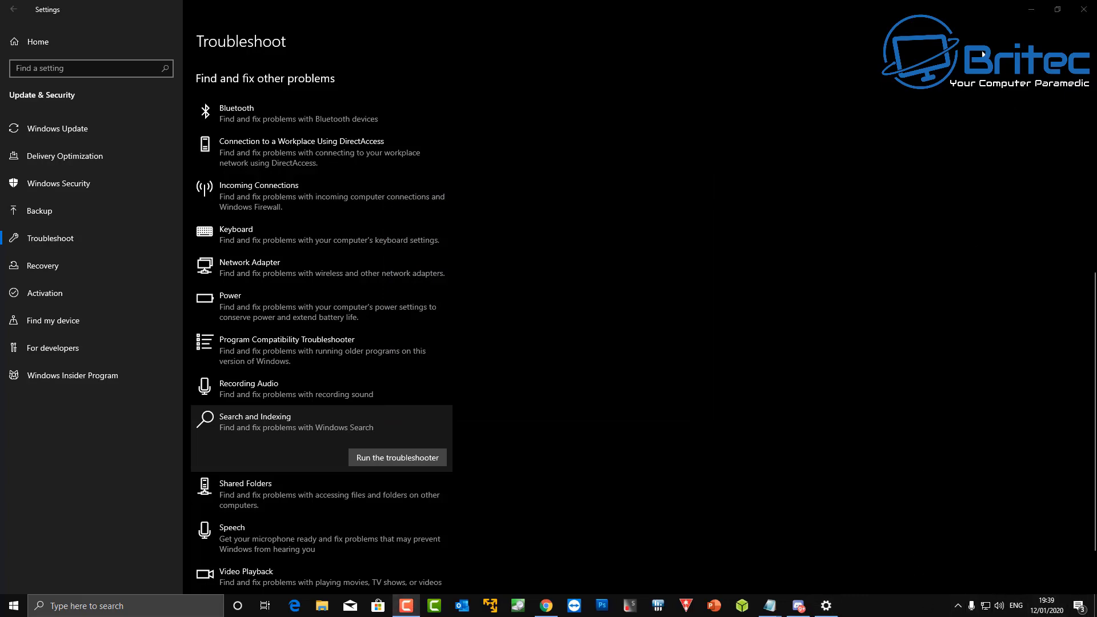
{"action": "left_click", "coordinate": [1083, 9]}
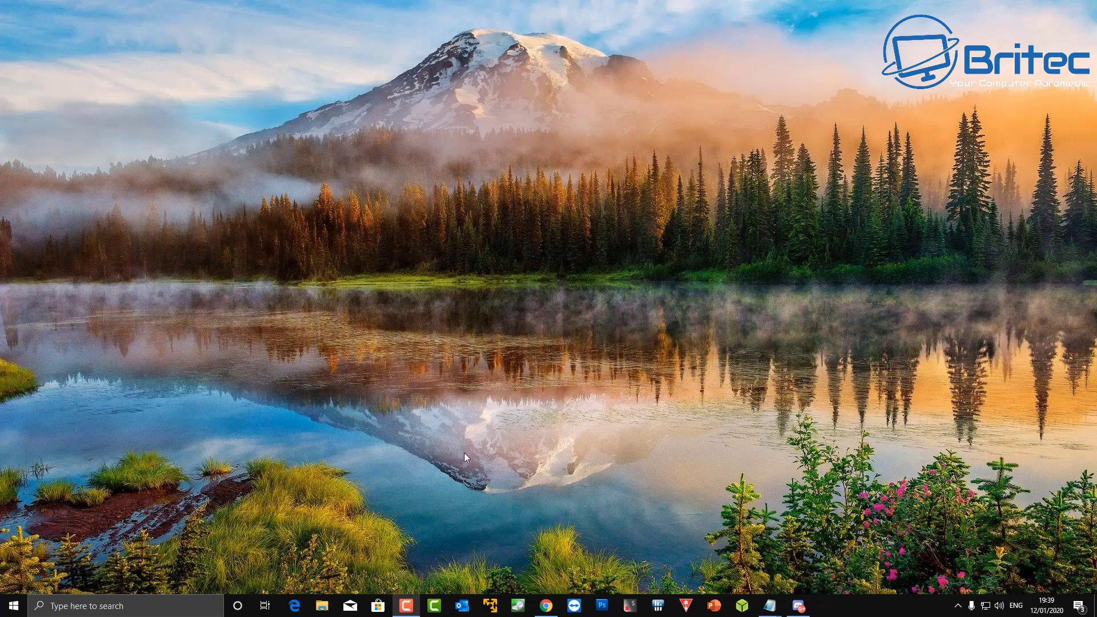
Step: Open File Explorer and bring up the search settings in Folder Options
{"action": "left_click", "coordinate": [316, 606]}
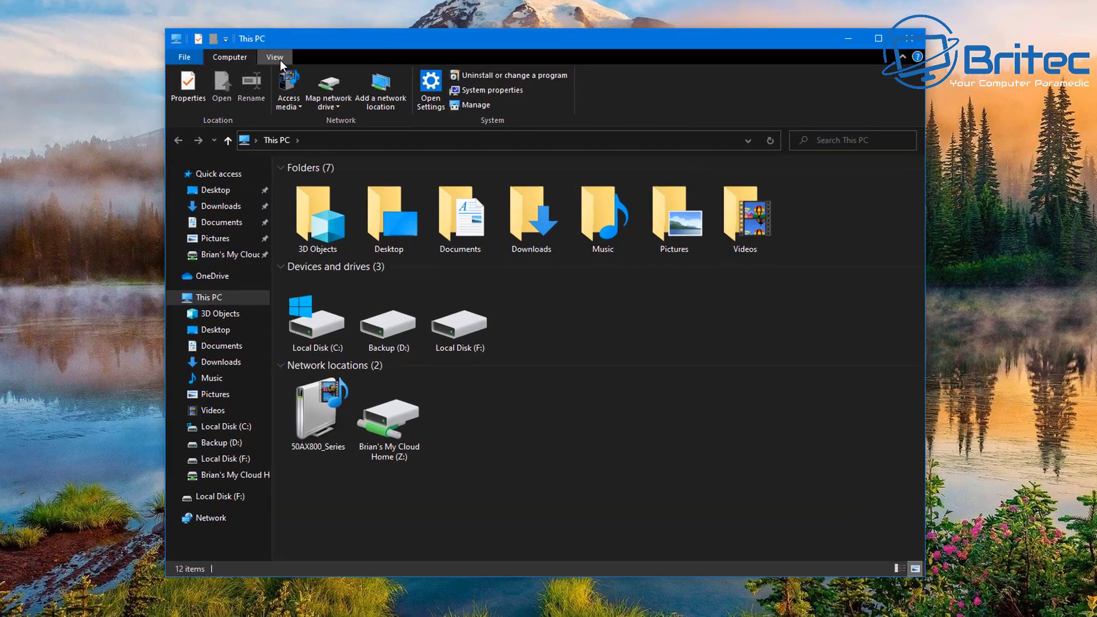
{"action": "left_click", "coordinate": [304, 89]}
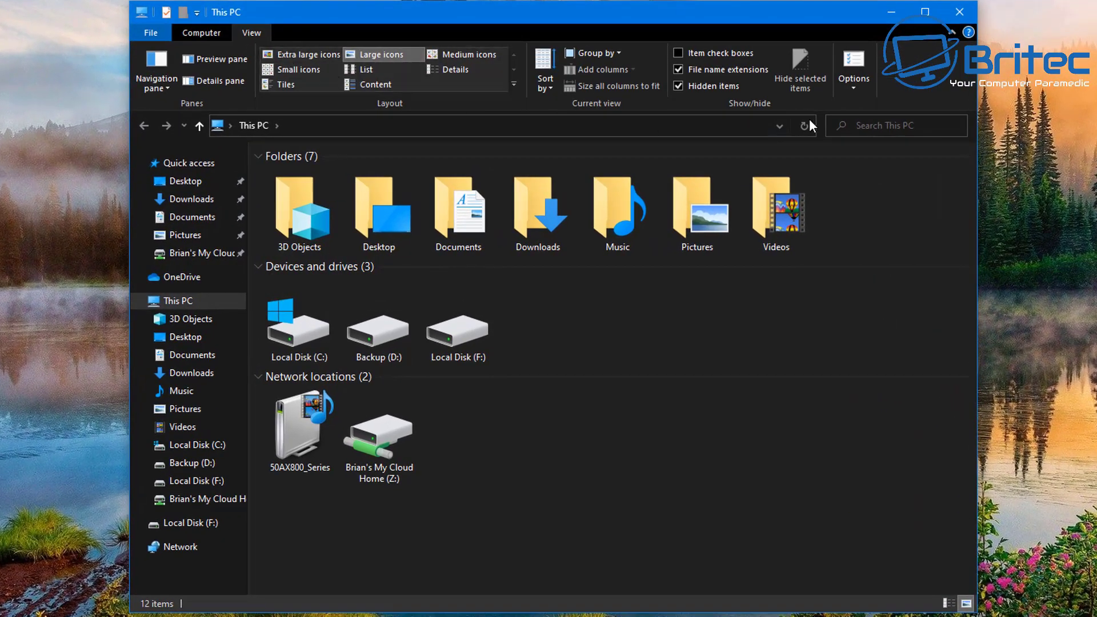
{"action": "left_click", "coordinate": [850, 79]}
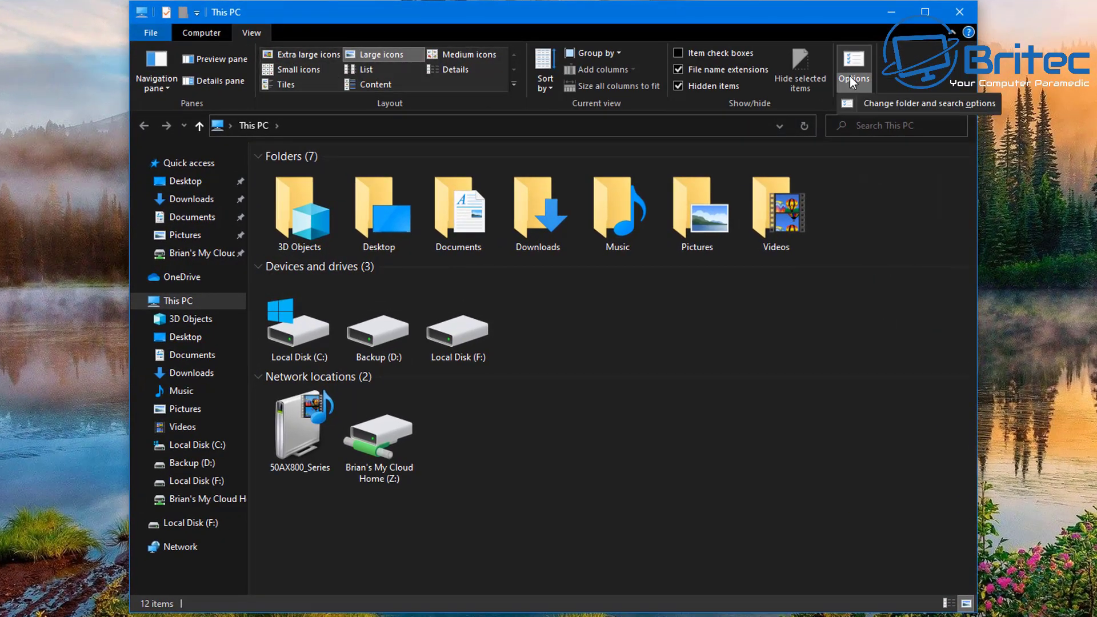
{"action": "left_click", "coordinate": [879, 105]}
{"action": "left_click_drag", "start_coordinate": [329, 160], "coordinate": [627, 169]}
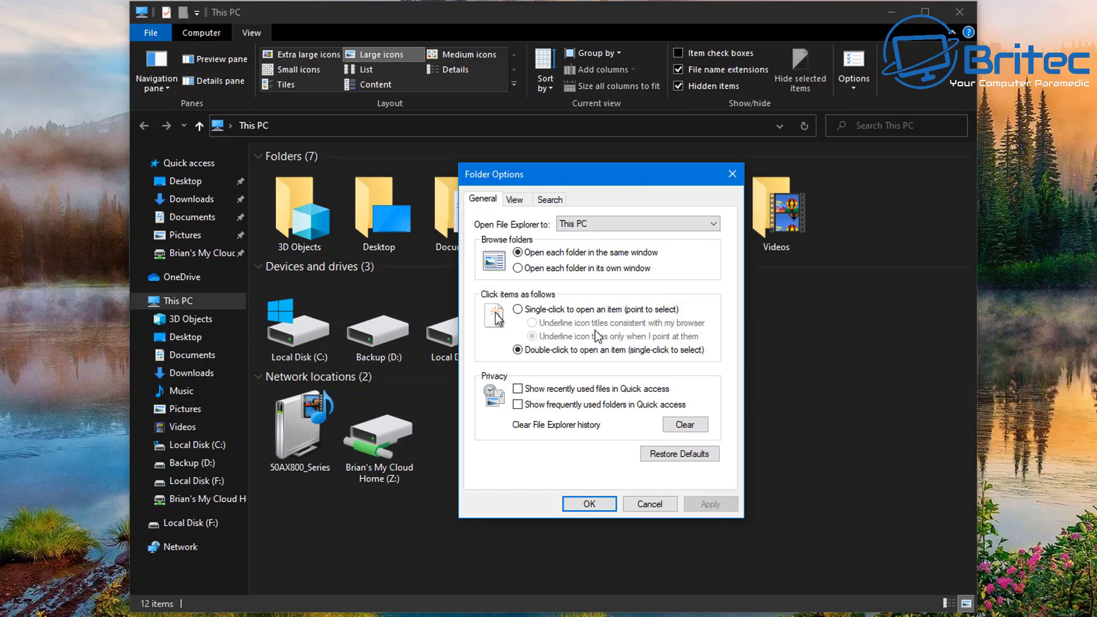
{"action": "left_click", "coordinate": [550, 200]}
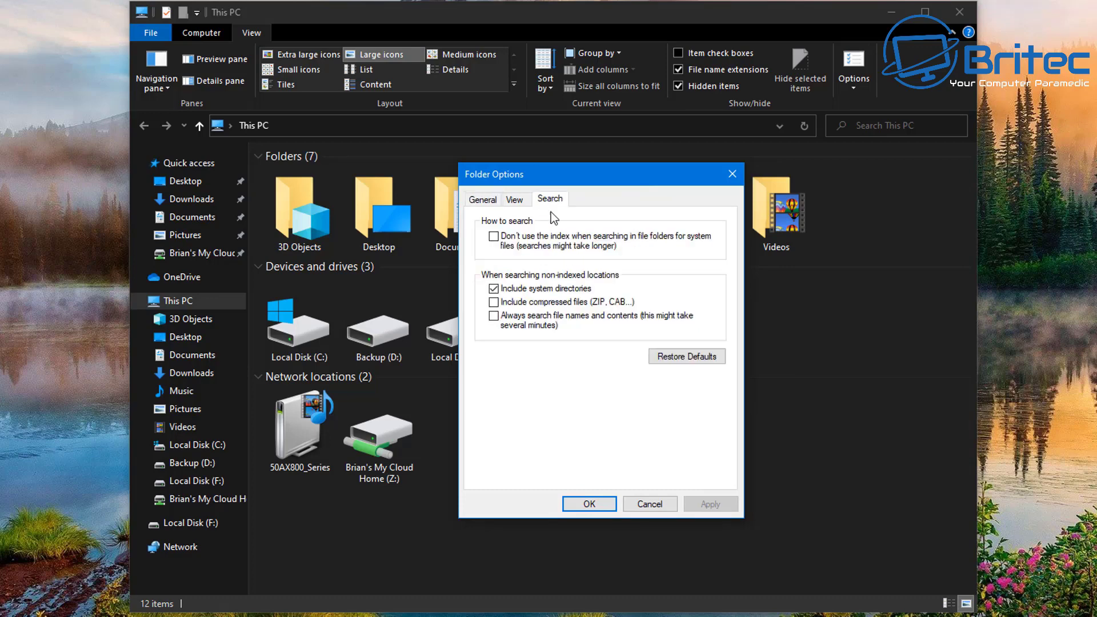
Step: Enable "Always search file names and contents" for non-indexed locations, apply and confirm it, and close File Explorer
{"action": "left_click", "coordinate": [495, 316]}
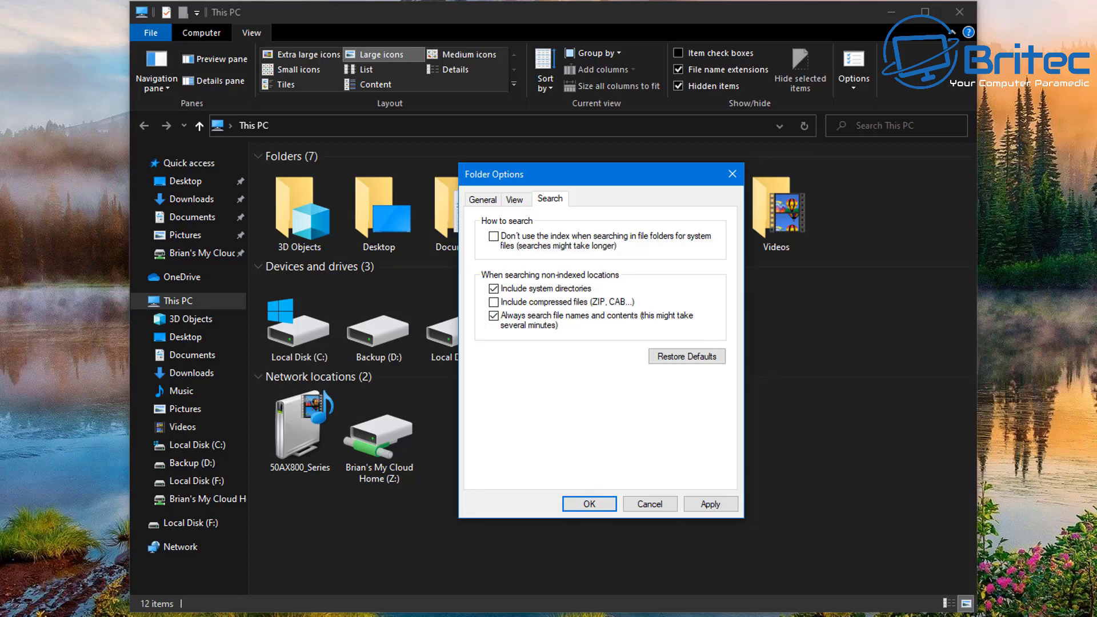
{"action": "left_click", "coordinate": [694, 503]}
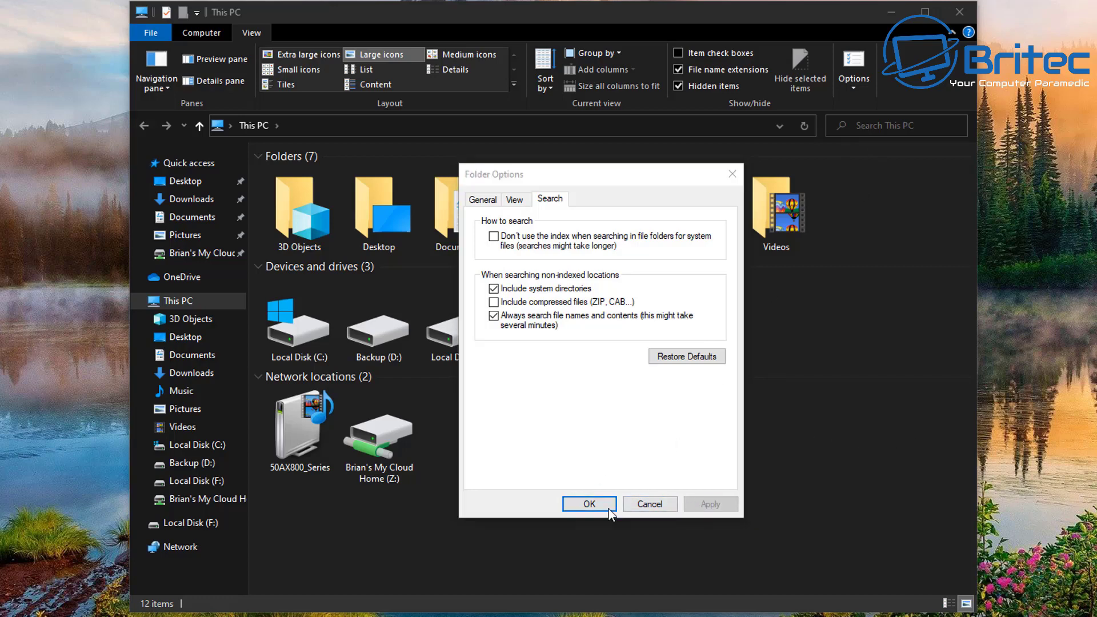
{"action": "left_click", "coordinate": [594, 505]}
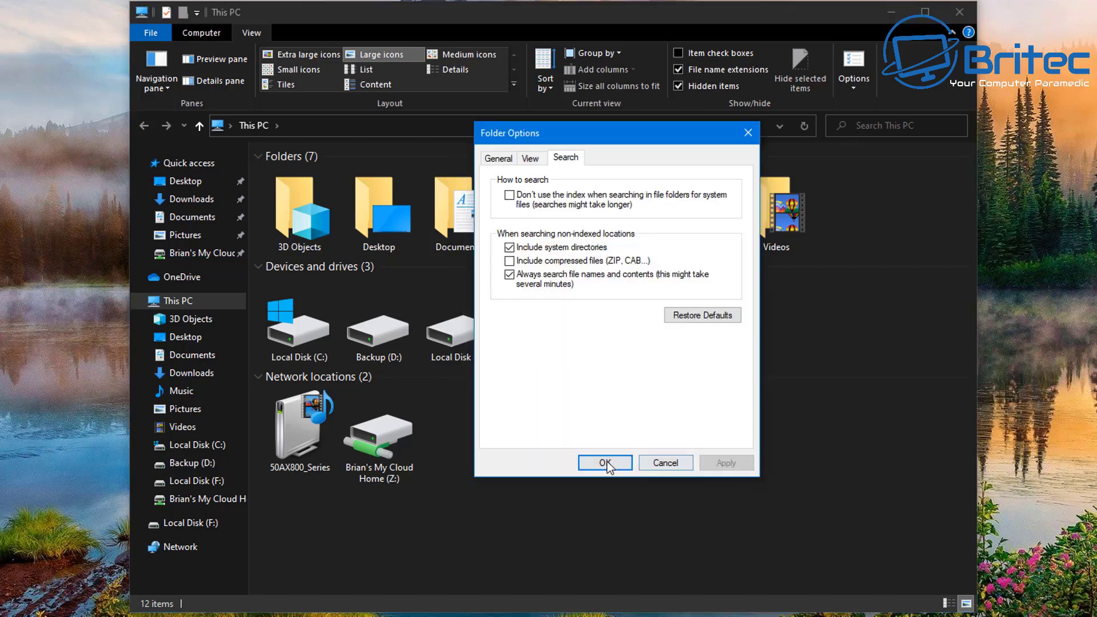
{"action": "left_click", "coordinate": [604, 458]}
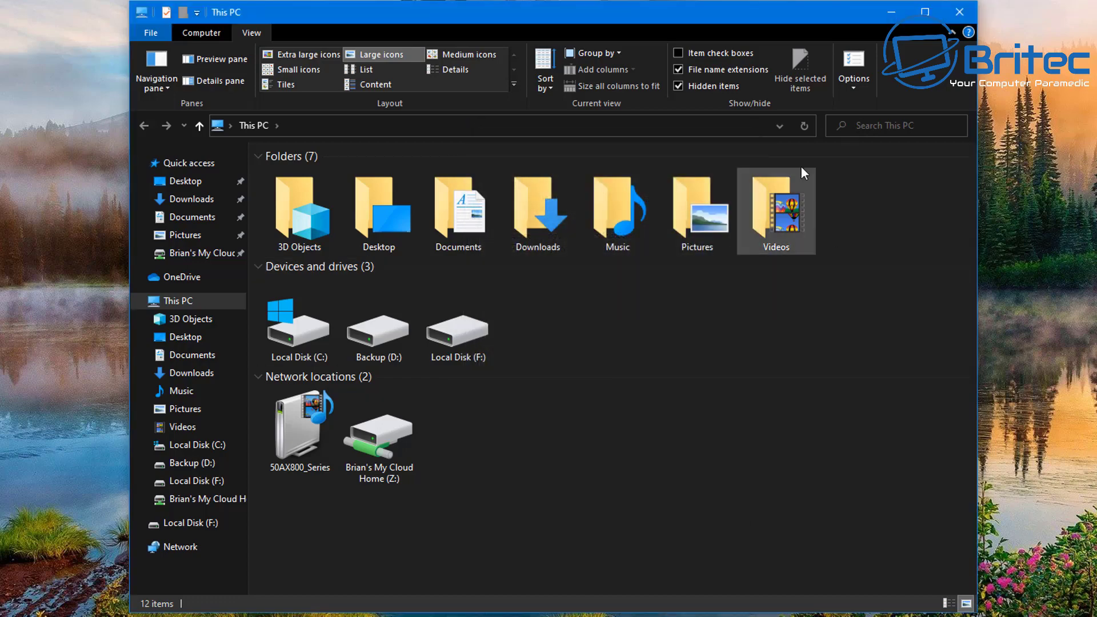
{"action": "left_click", "coordinate": [959, 12]}
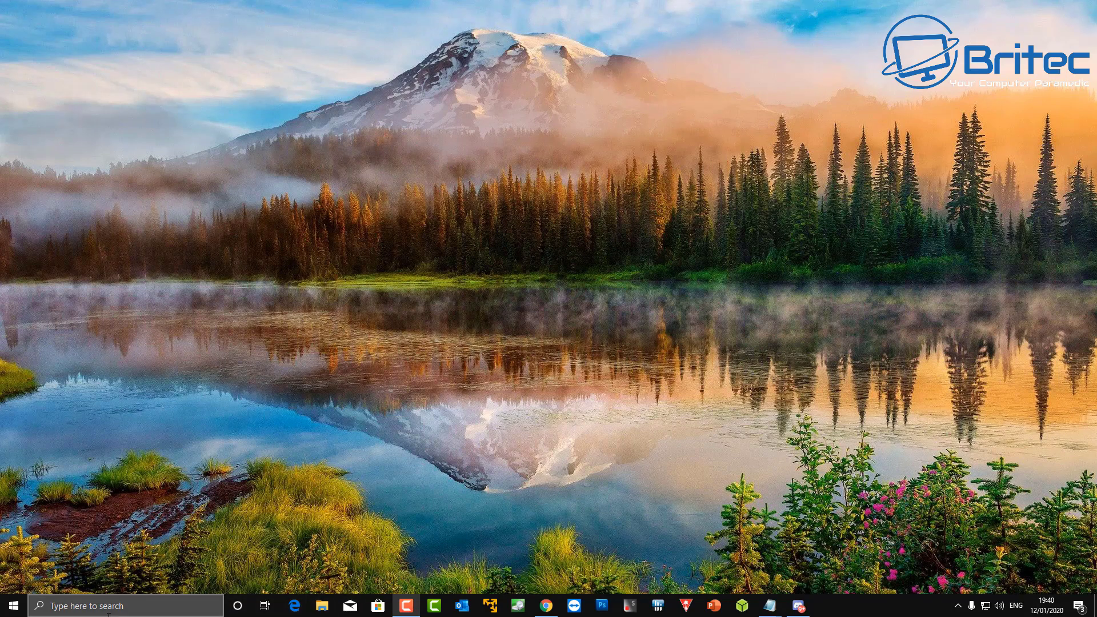
Step: Search Windows for "control panel" and open Control Panel
{"action": "left_click", "coordinate": [70, 609]}
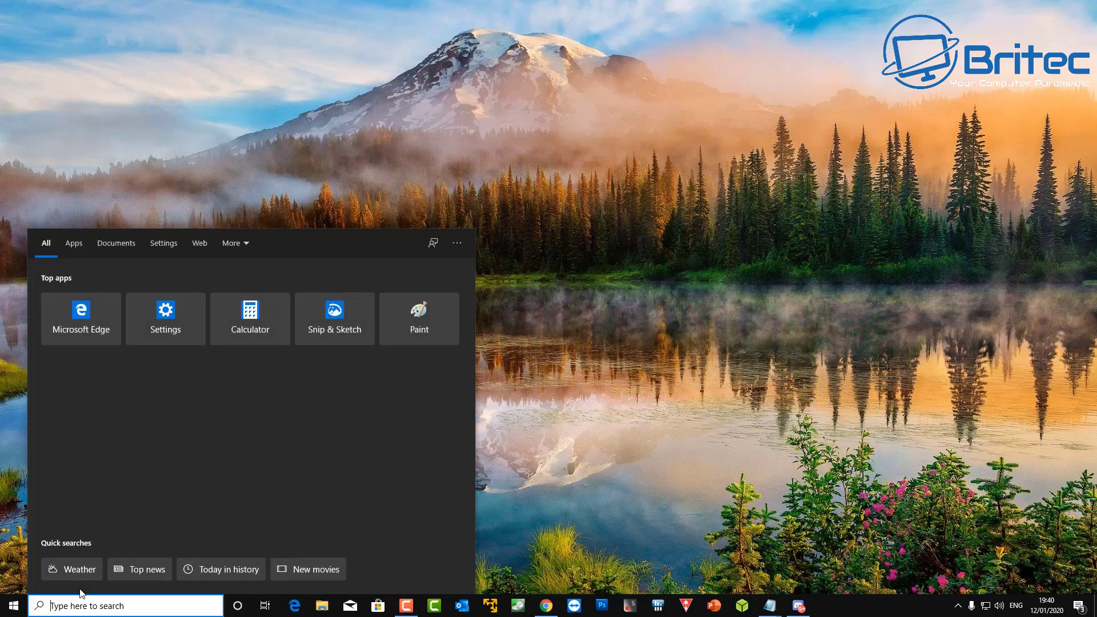
{"action": "type", "text": "control"}
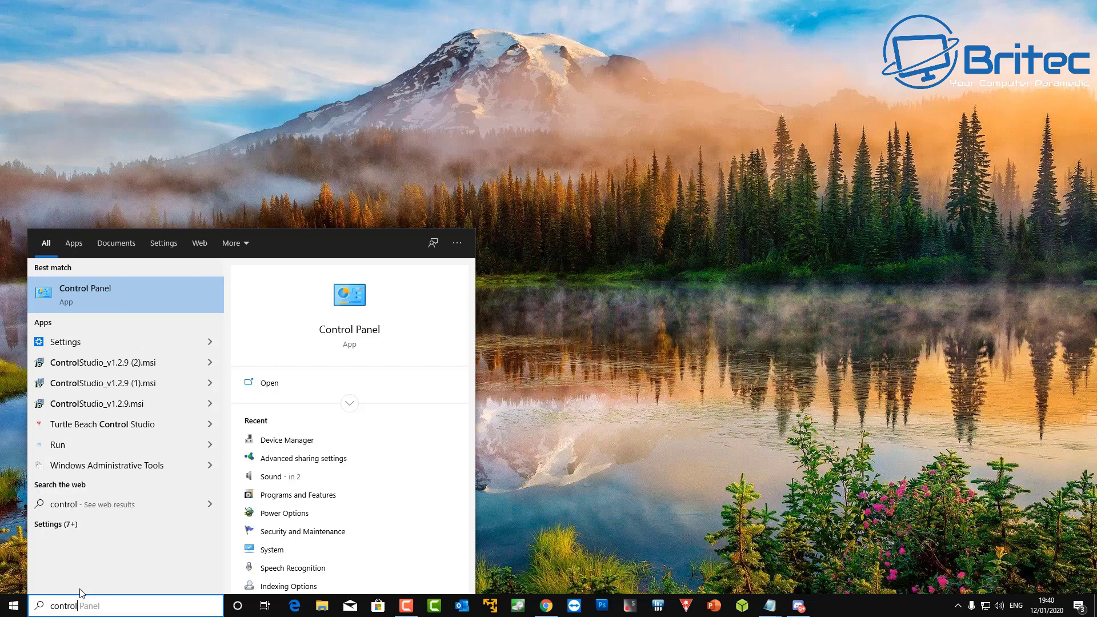
{"action": "type", "text": " panel"}
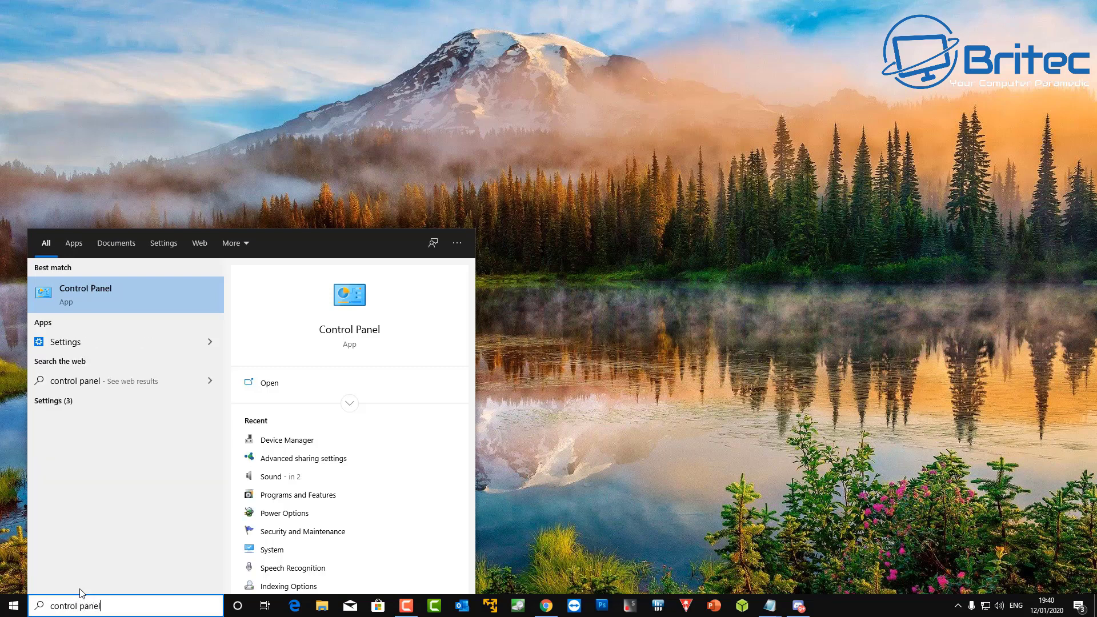
{"action": "left_click", "coordinate": [115, 304]}
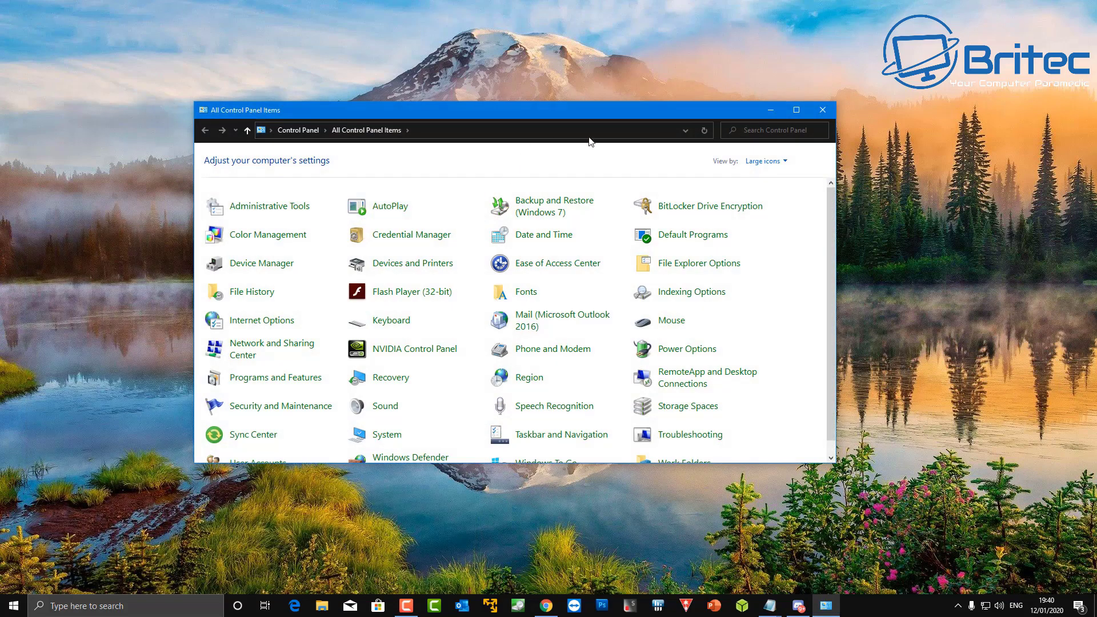
Step: Open Indexing Options from Control Panel and bring up its Advanced Options
{"action": "scroll", "coordinate": [531, 308], "scroll_direction": "down", "scroll_amount": 1}
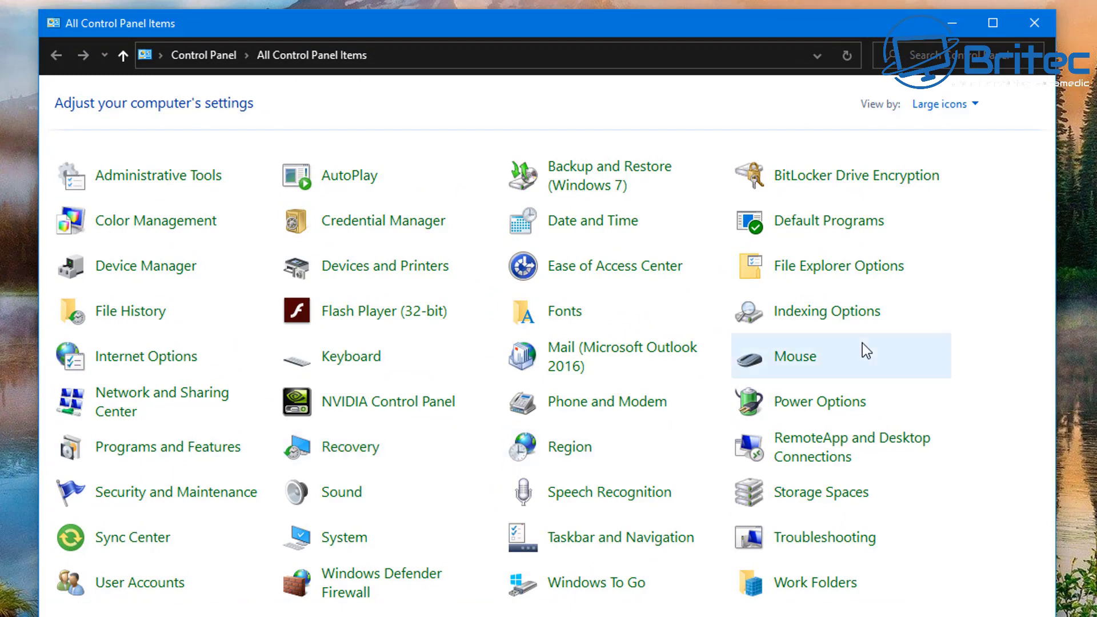
{"action": "left_click", "coordinate": [818, 317]}
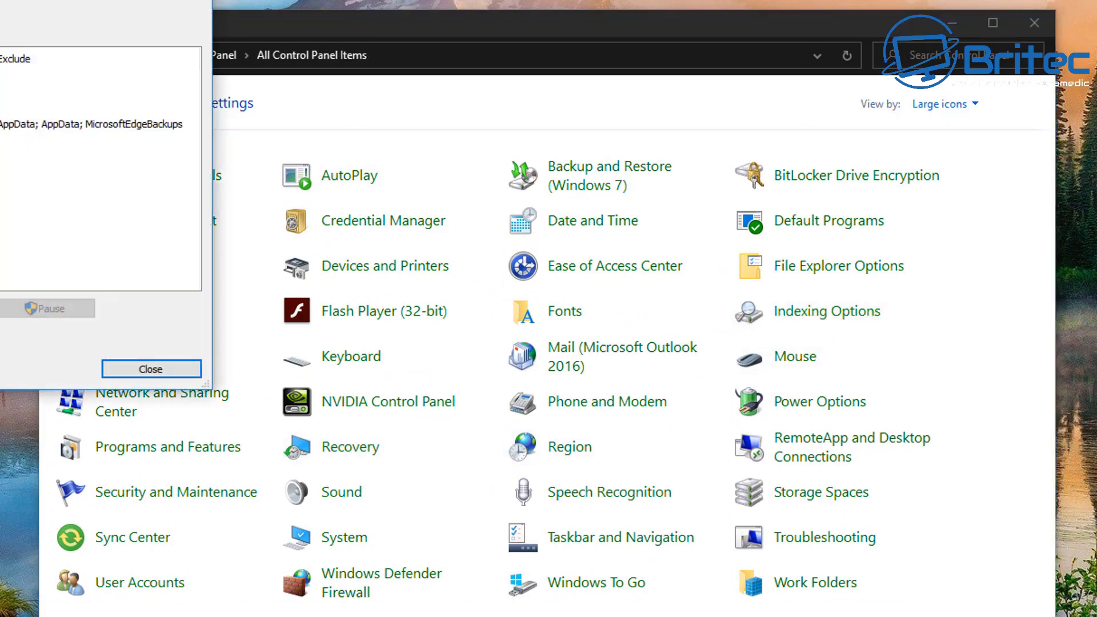
{"action": "left_click_drag", "start_coordinate": [52, 6], "coordinate": [573, 109]}
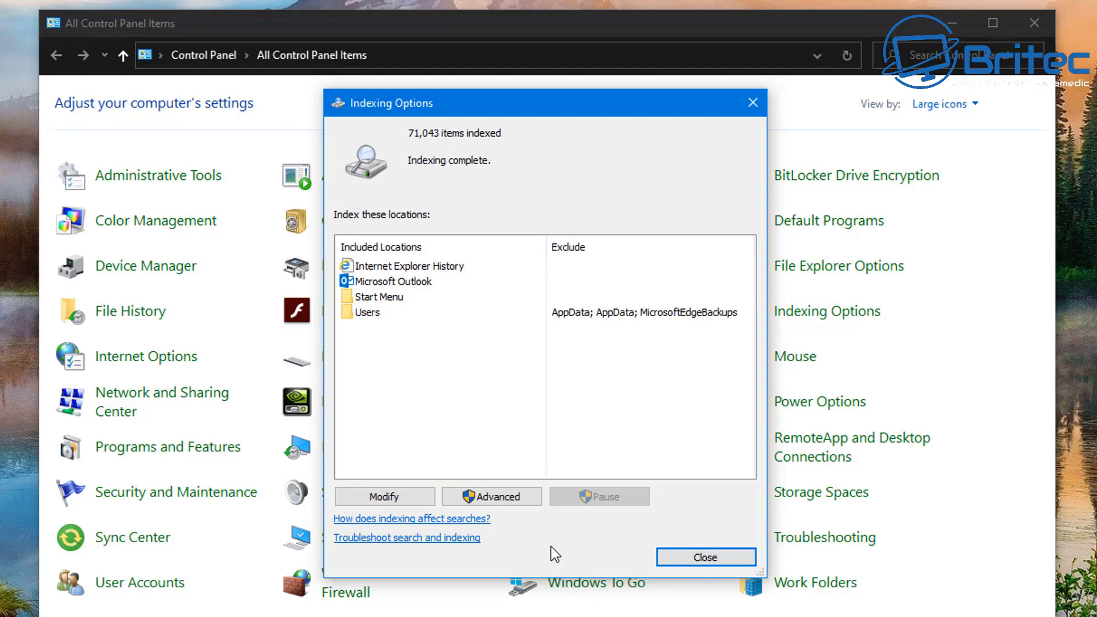
{"action": "left_click", "coordinate": [495, 496]}
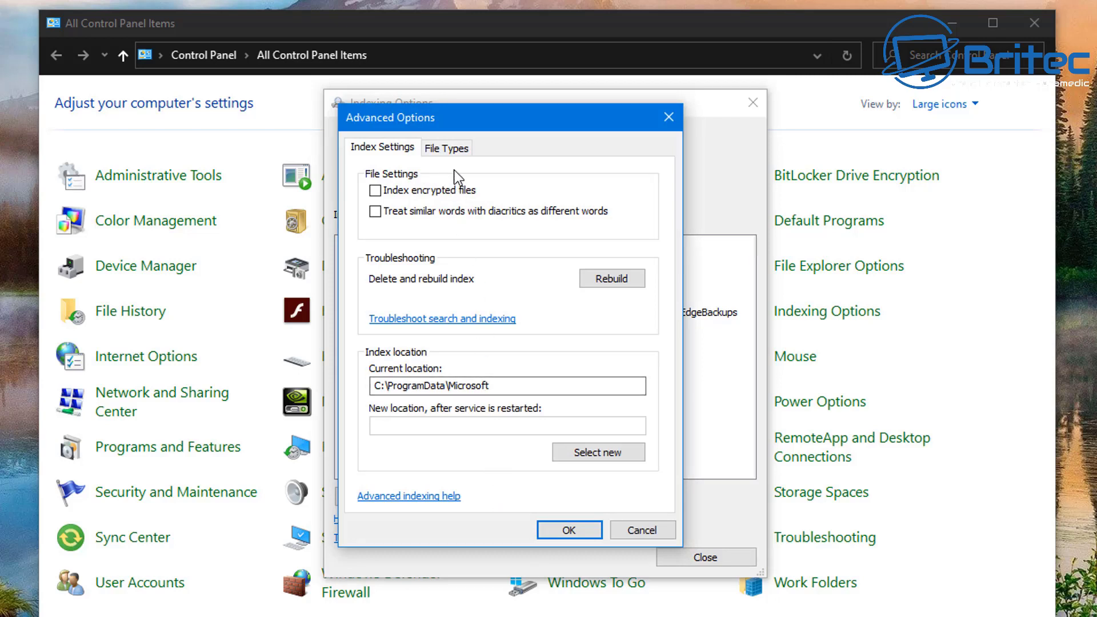
Step: Set the file type indexing to "Index Properties and File Contents" and look through the extension list
{"action": "left_click", "coordinate": [456, 149]}
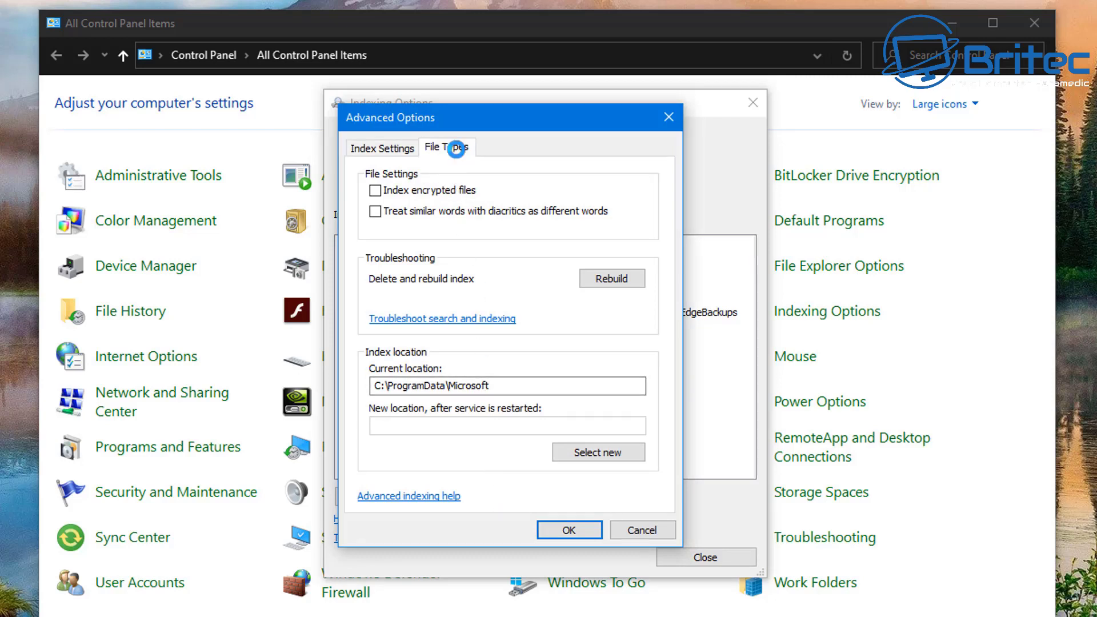
{"action": "scroll", "coordinate": [498, 263], "scroll_direction": "down", "scroll_amount": 5}
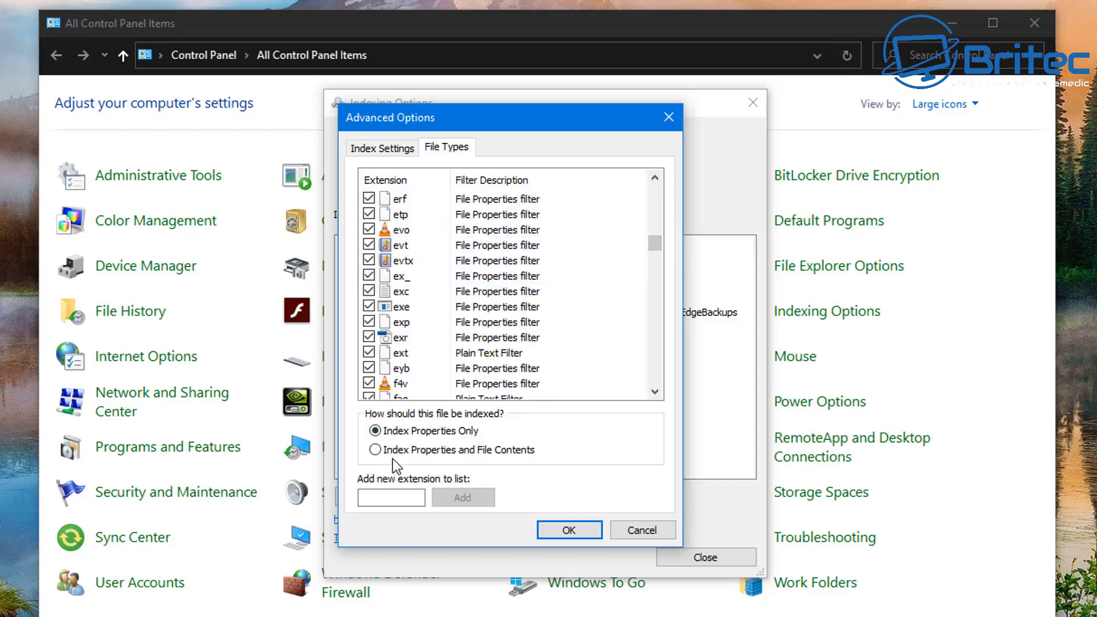
{"action": "left_click", "coordinate": [384, 449]}
{"action": "left_click_drag", "start_coordinate": [655, 242], "coordinate": [649, 387]}
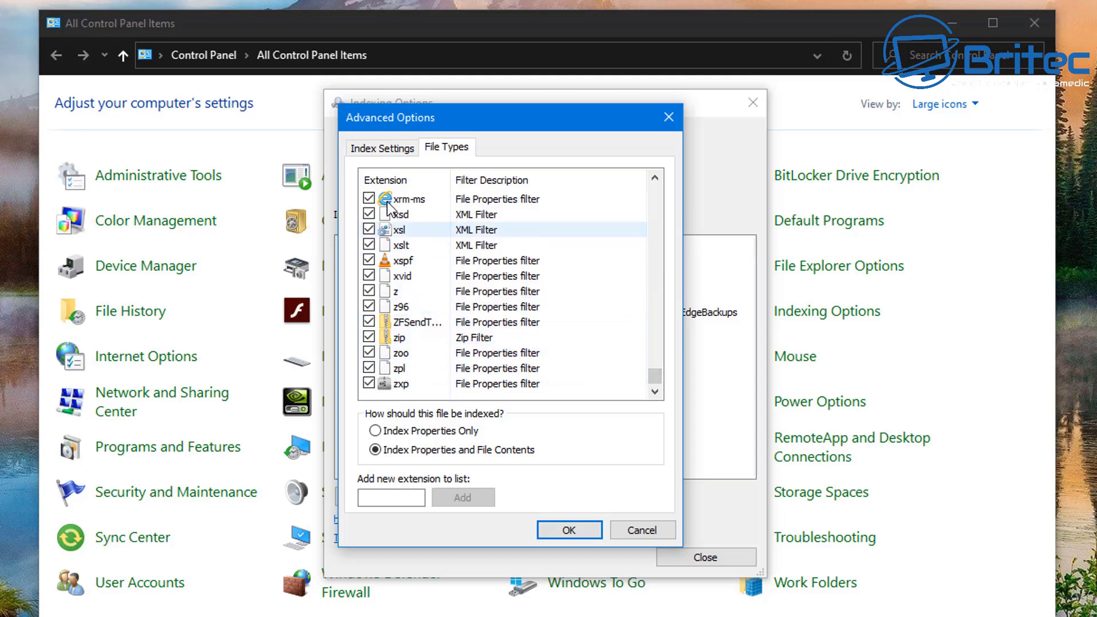
Step: Delete and rebuild the search index from the Index Settings, confirming the rebuild
{"action": "left_click", "coordinate": [380, 147]}
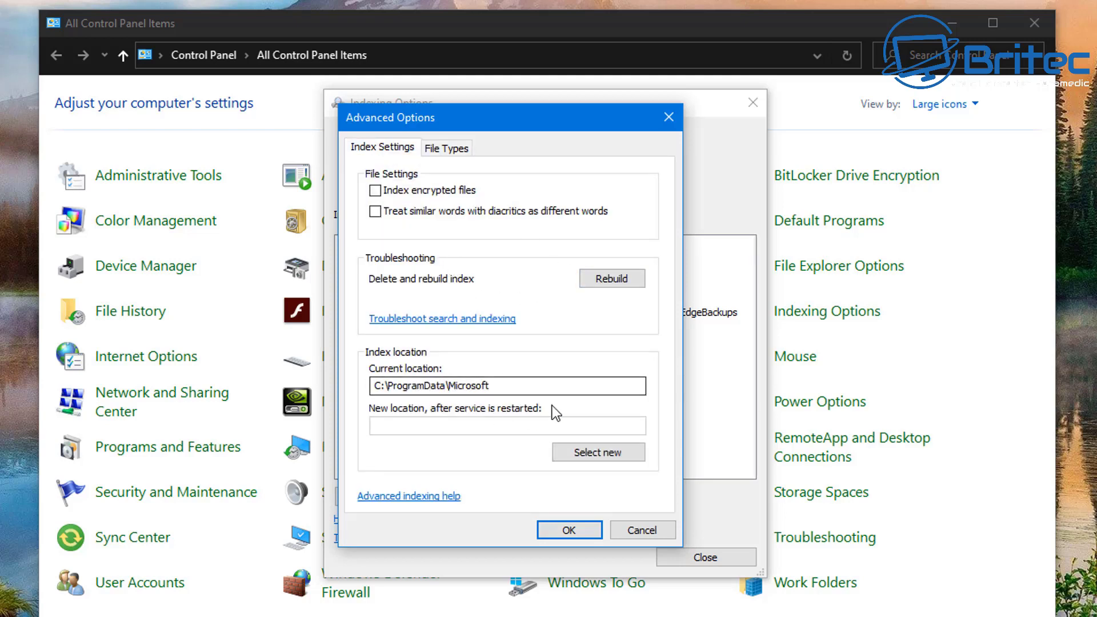
{"action": "left_click", "coordinate": [631, 286]}
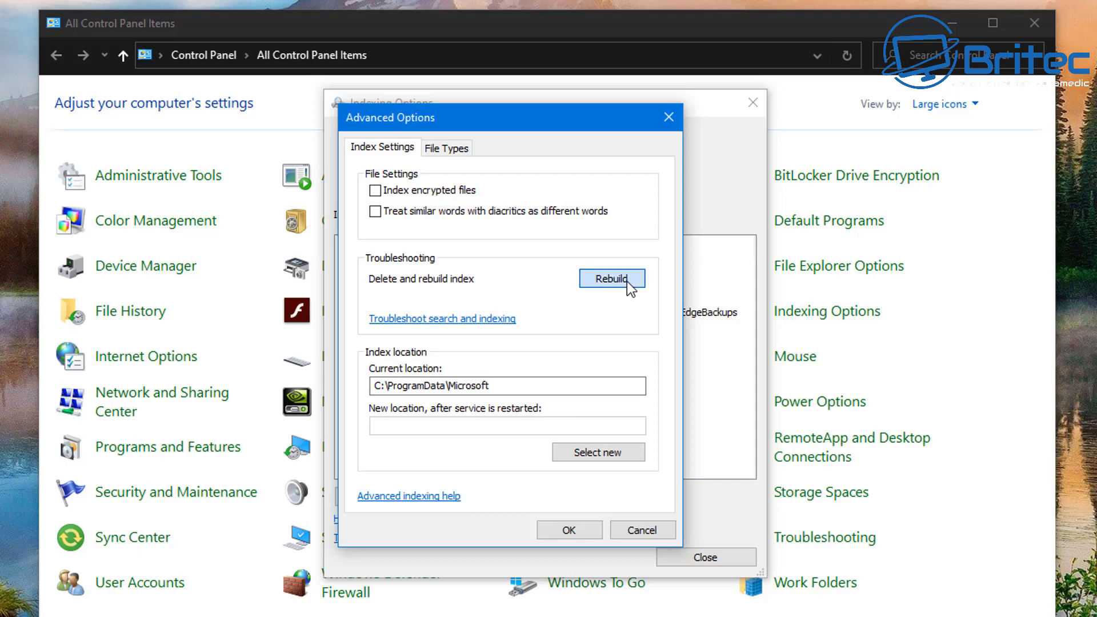
{"action": "left_click_drag", "start_coordinate": [618, 289], "coordinate": [499, 289]}
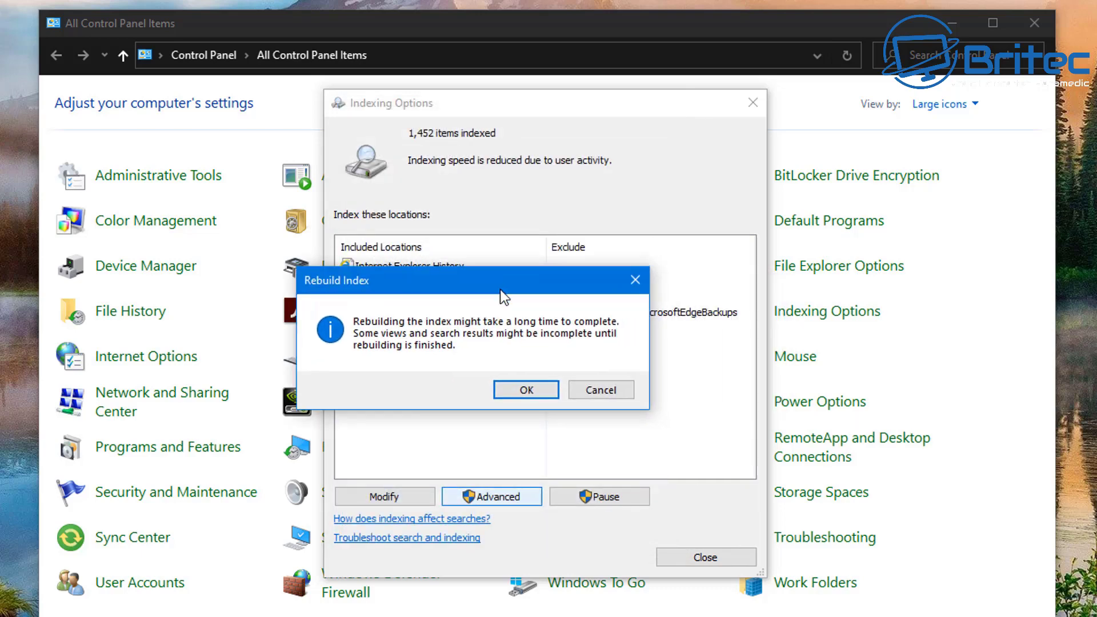
{"action": "left_click", "coordinate": [513, 391]}
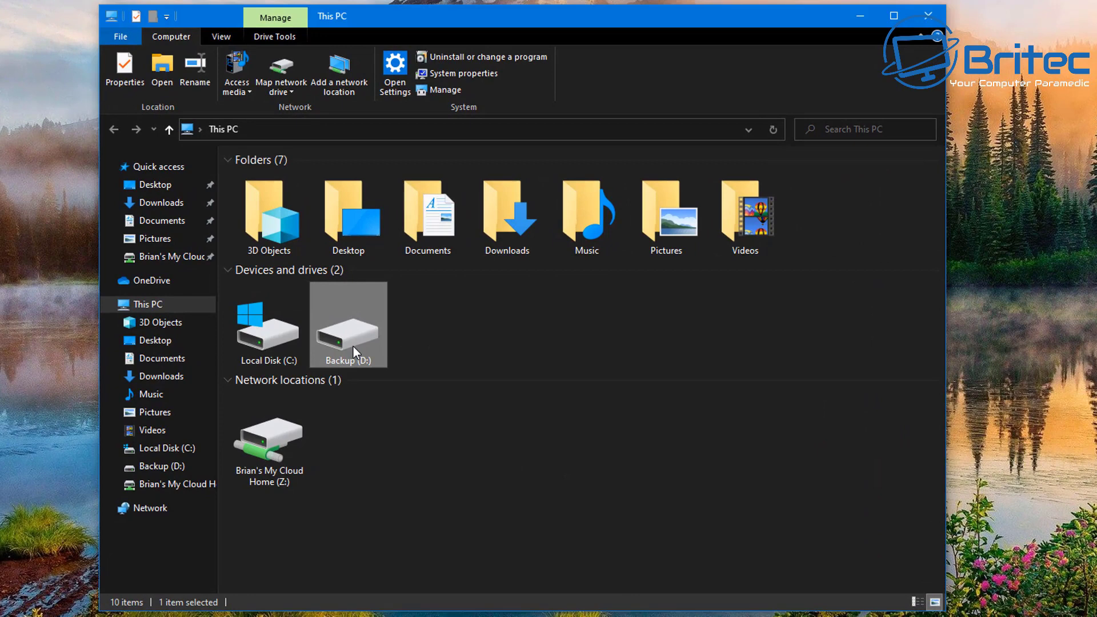
Step: Check in the Backup (D:) drive's properties whether its files may have contents indexed, and leave without changes
{"action": "right_click", "coordinate": [359, 342]}
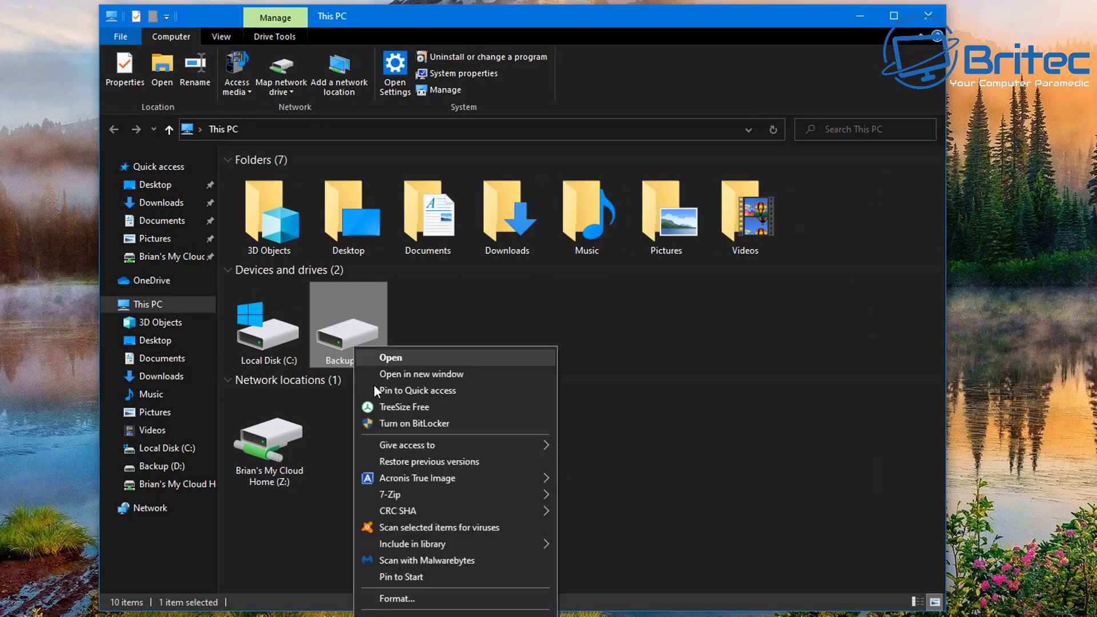
{"action": "left_click", "coordinate": [402, 583]}
{"action": "left_click_drag", "start_coordinate": [490, 330], "coordinate": [474, 161]}
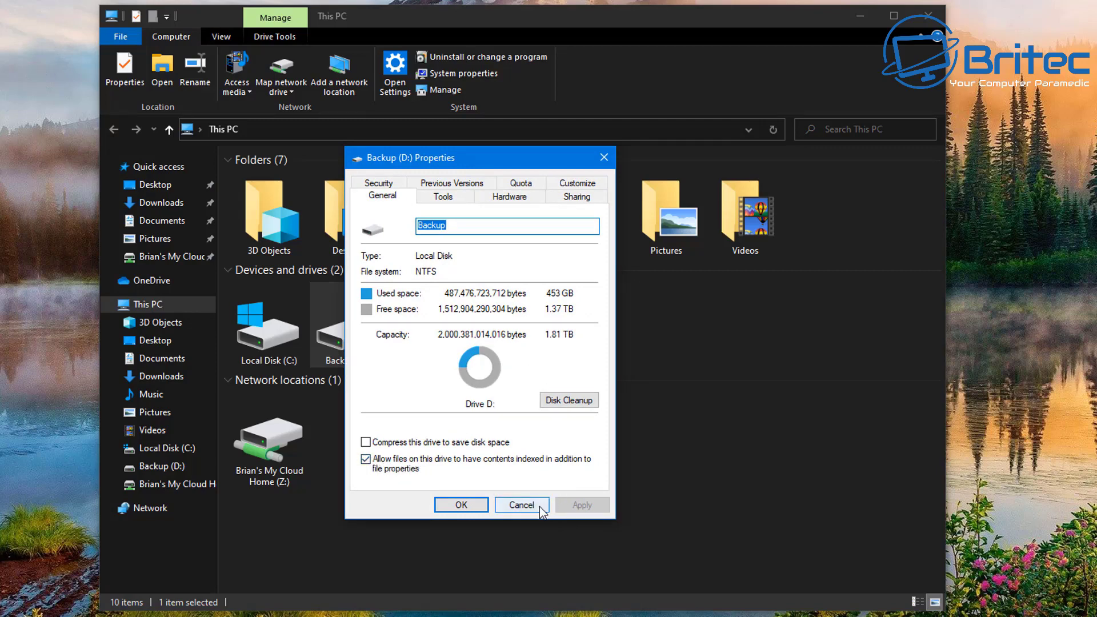
{"action": "left_click", "coordinate": [520, 505]}
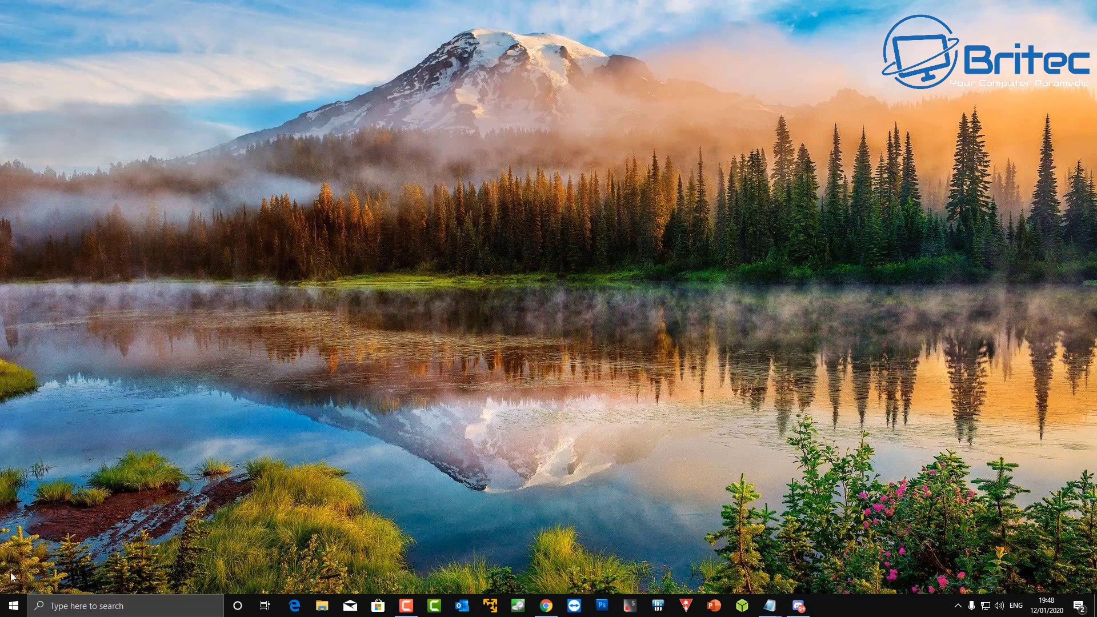
Step: Open Windows PowerShell as administrator and get its window ready for a command
{"action": "right_click", "coordinate": [13, 605]}
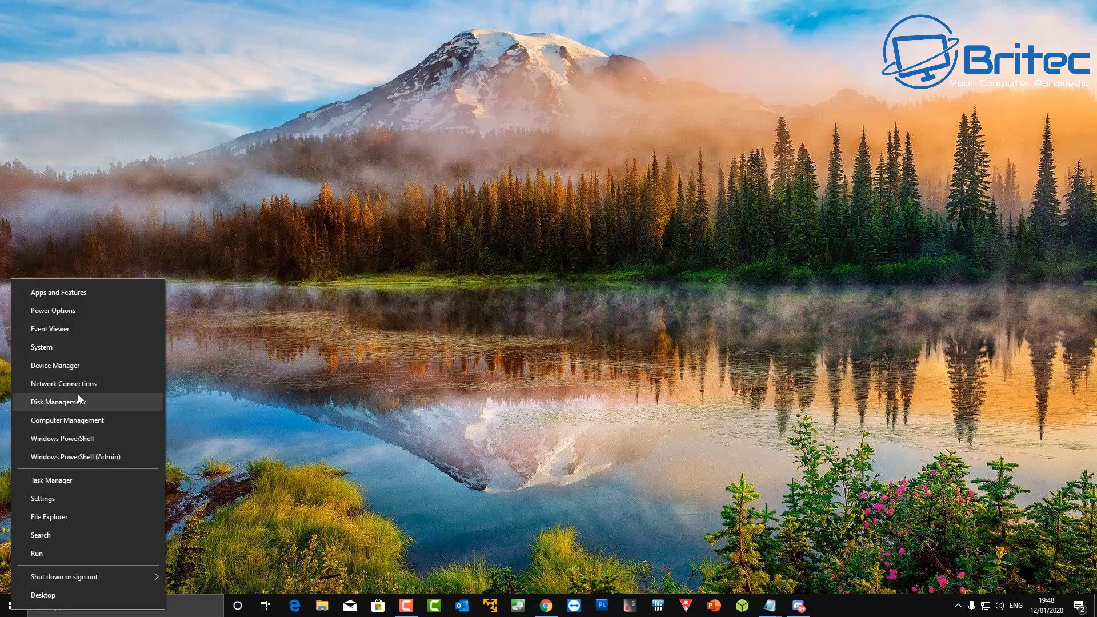
{"action": "left_click", "coordinate": [92, 458]}
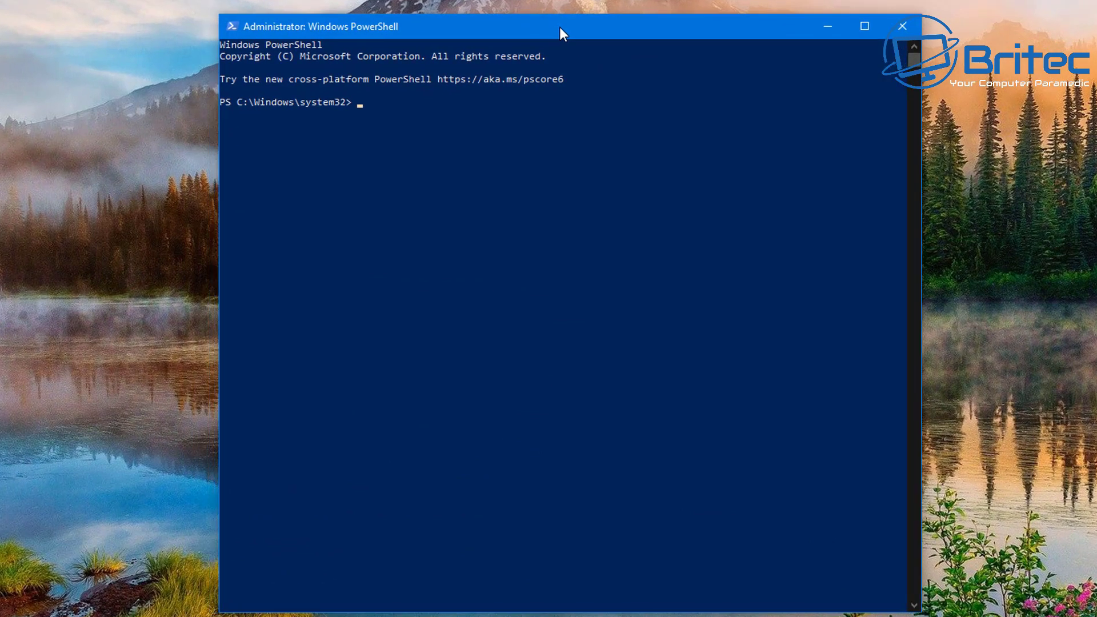
{"action": "left_click_drag", "start_coordinate": [560, 26], "coordinate": [553, 29]}
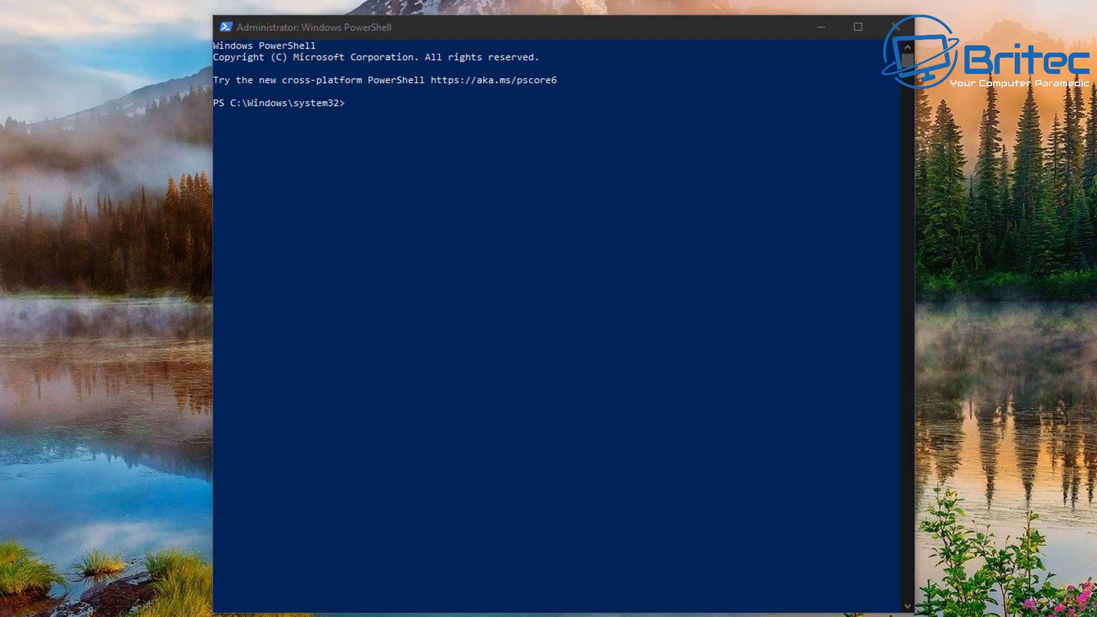
{"action": "left_click", "coordinate": [569, 361]}
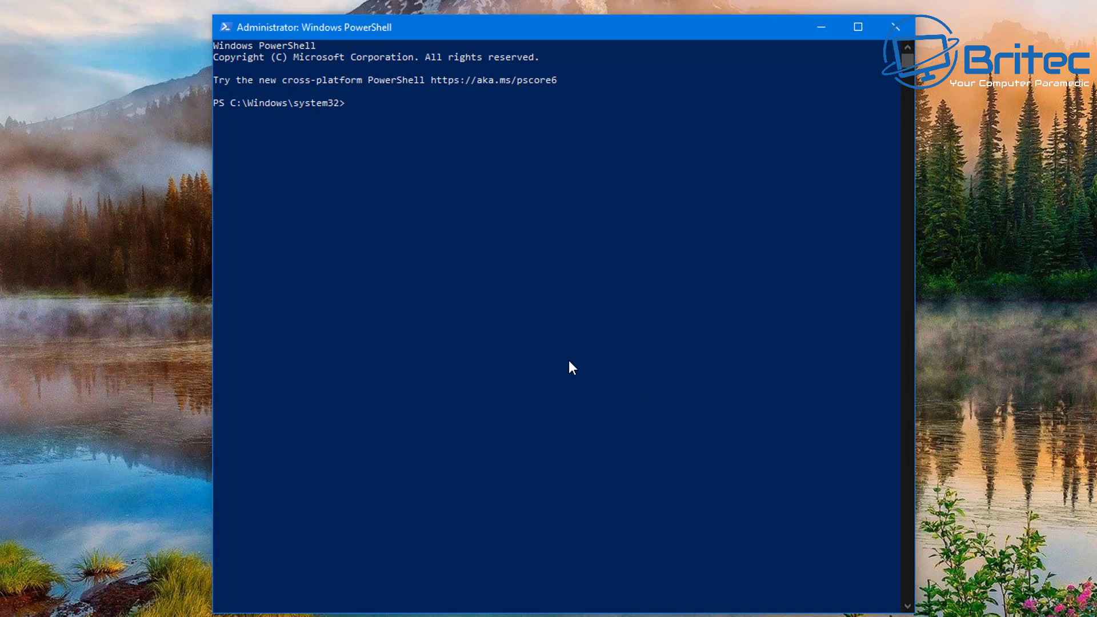
Step: Paste and run the Get-AppXPackage command that re-registers Microsoft.Windows.Cortana through its AppXManifest.xml, and close PowerShell
{"action": "right_click", "coordinate": [371, 157]}
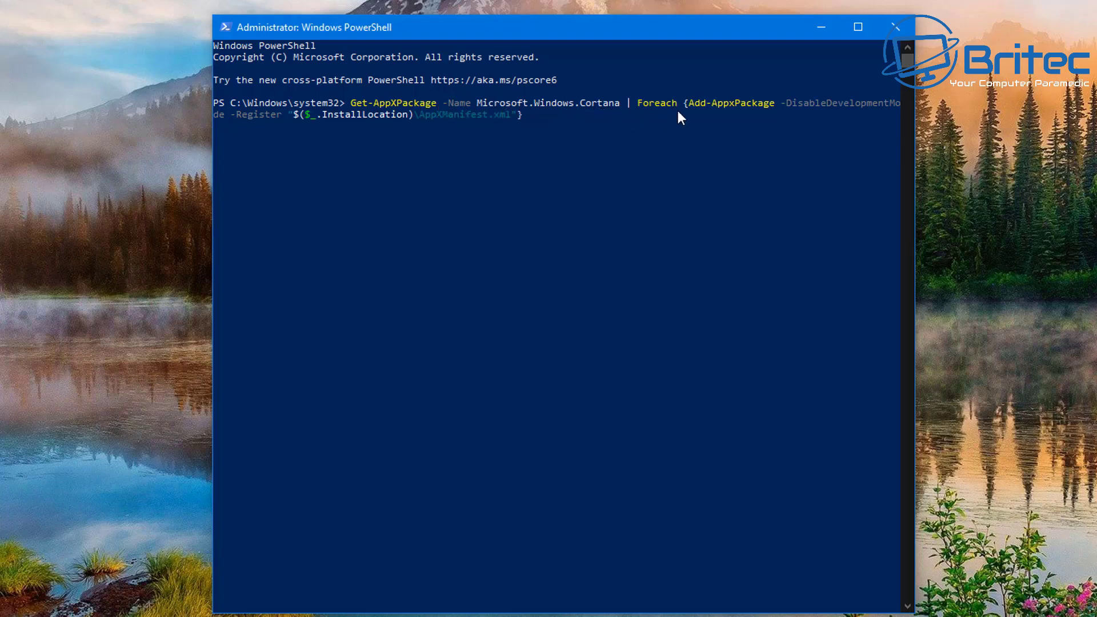
{"action": "left_click", "coordinate": [552, 328]}
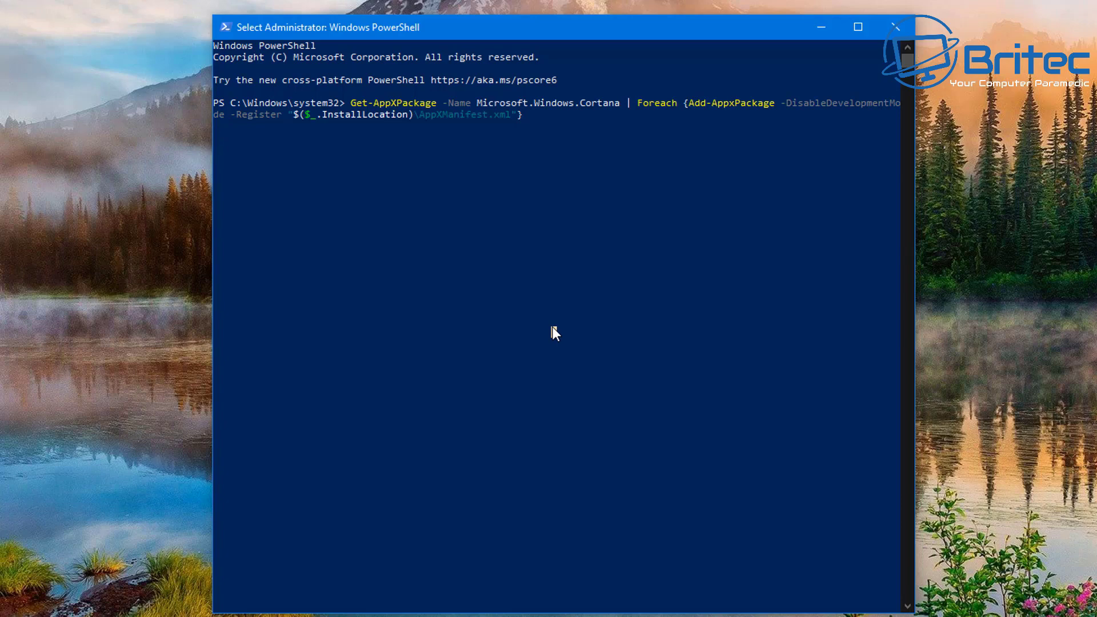
{"action": "key", "text": "Escape"}
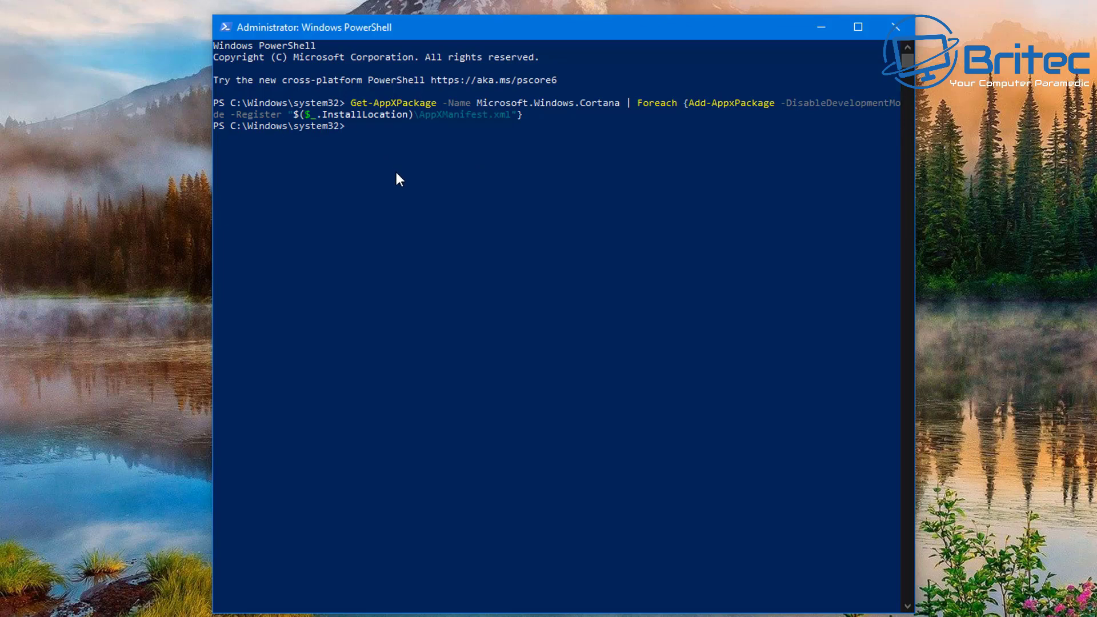
{"action": "left_click", "coordinate": [896, 29]}
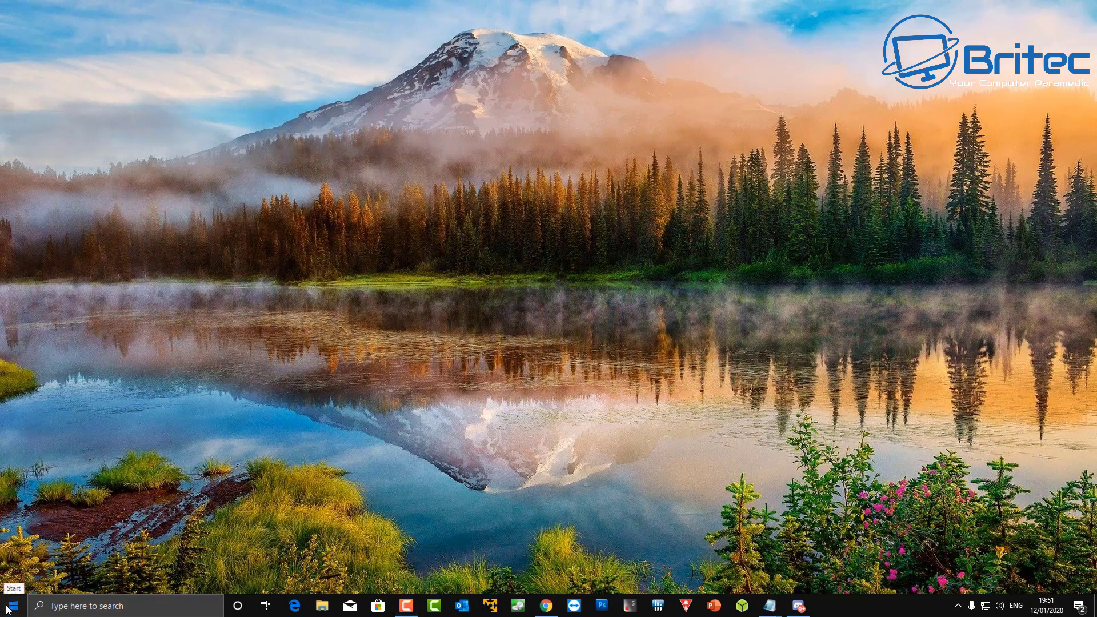
Step: Open Windows Settings and go to the Search permissions and history
{"action": "left_click", "coordinate": [12, 607]}
{"action": "left_click", "coordinate": [12, 552]}
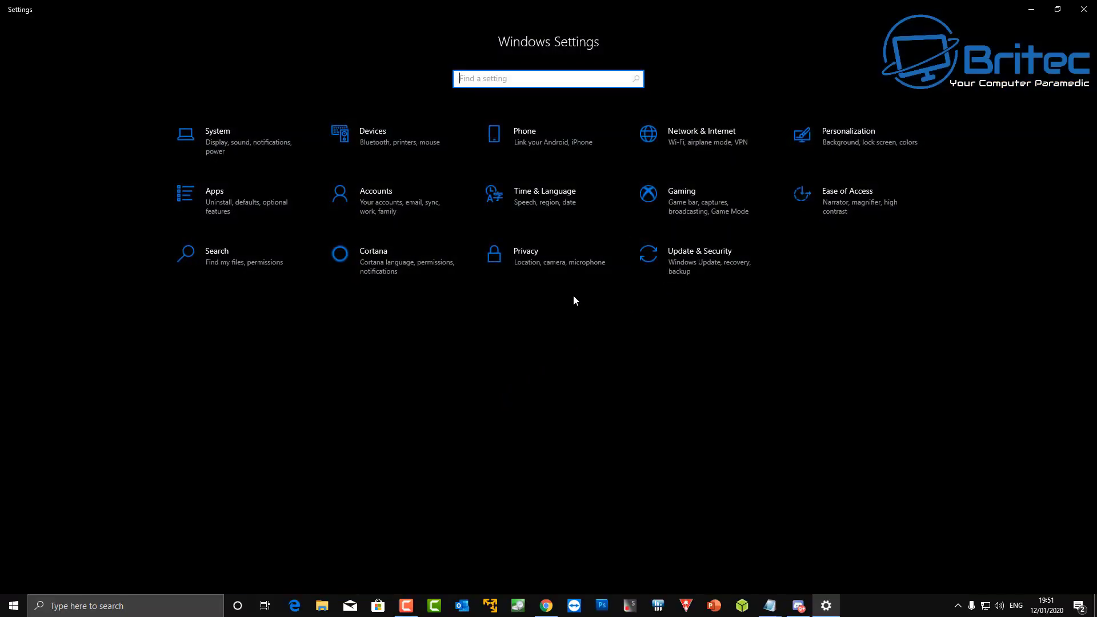
{"action": "left_click", "coordinate": [184, 254]}
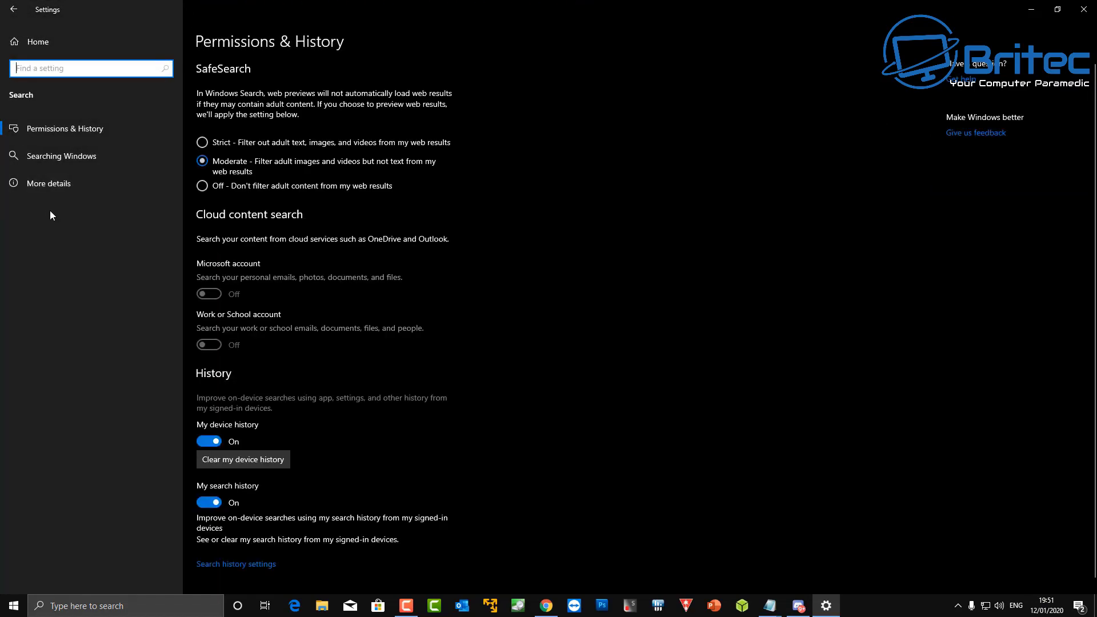
Step: Switch "My search history" off and back on
{"action": "left_click", "coordinate": [226, 463]}
{"action": "scroll", "coordinate": [201, 437], "scroll_direction": "down", "scroll_amount": 1}
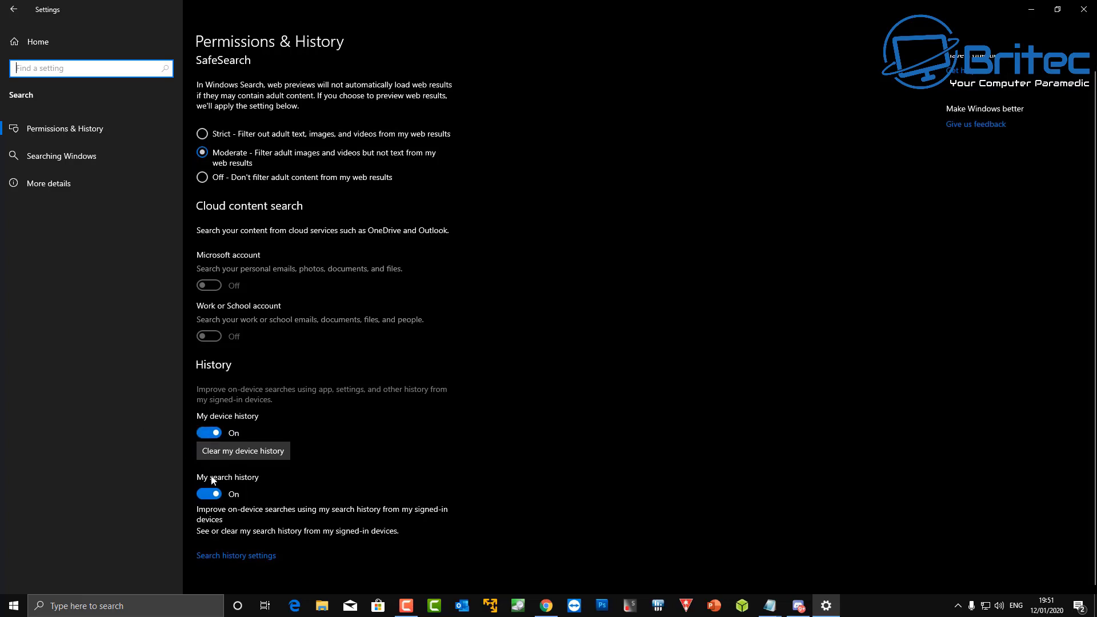
{"action": "left_click", "coordinate": [211, 494]}
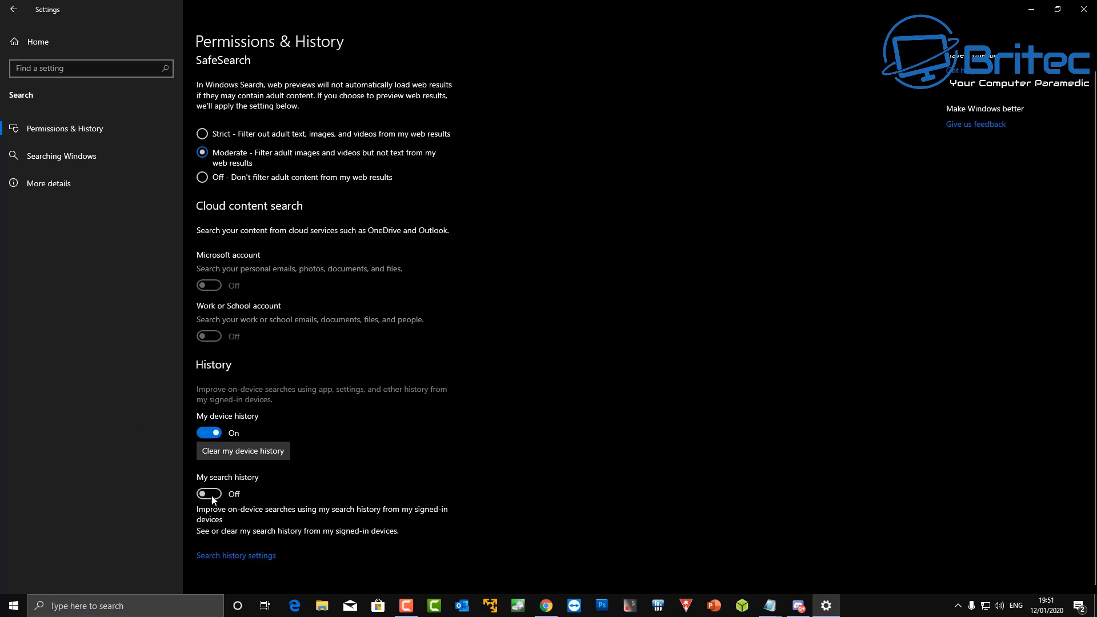
{"action": "left_click", "coordinate": [210, 495]}
Step: Set Find My Files to Enhanced in the Searching Windows settings and review the excluded folders
{"action": "left_click", "coordinate": [67, 158]}
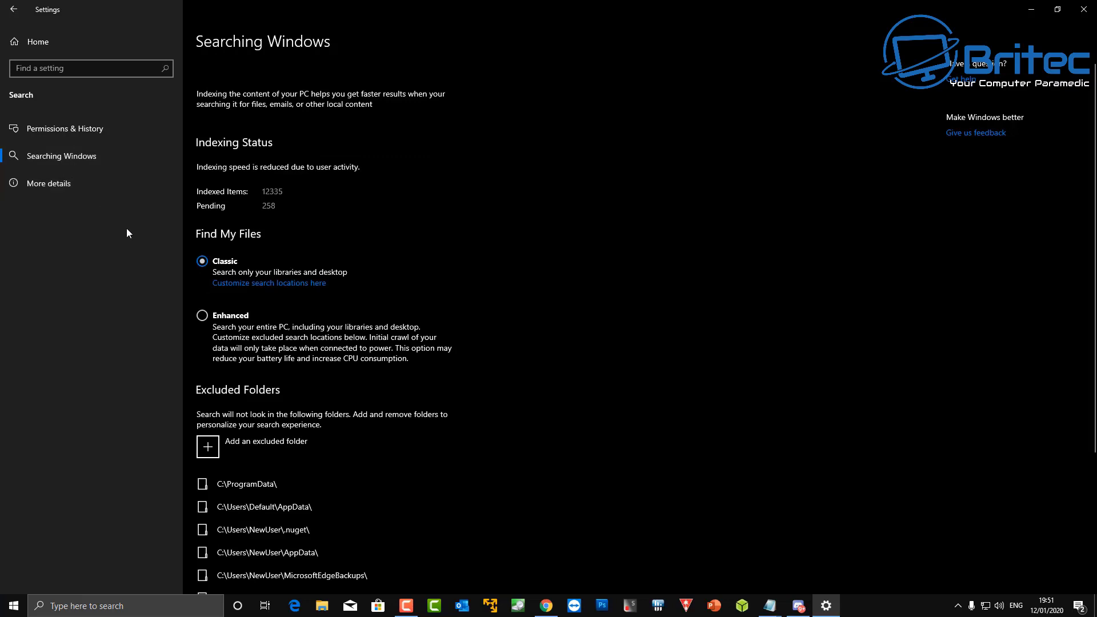
{"action": "left_click", "coordinate": [202, 318]}
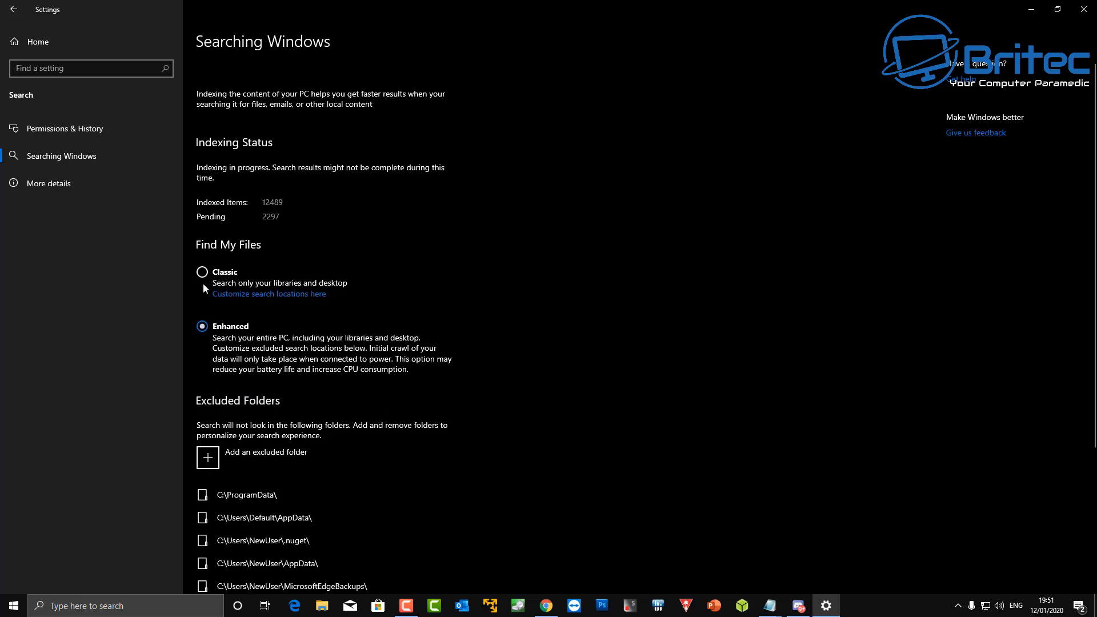
{"action": "scroll", "coordinate": [206, 388], "scroll_direction": "down", "scroll_amount": 3}
{"action": "scroll", "coordinate": [206, 397], "scroll_direction": "down", "scroll_amount": 4}
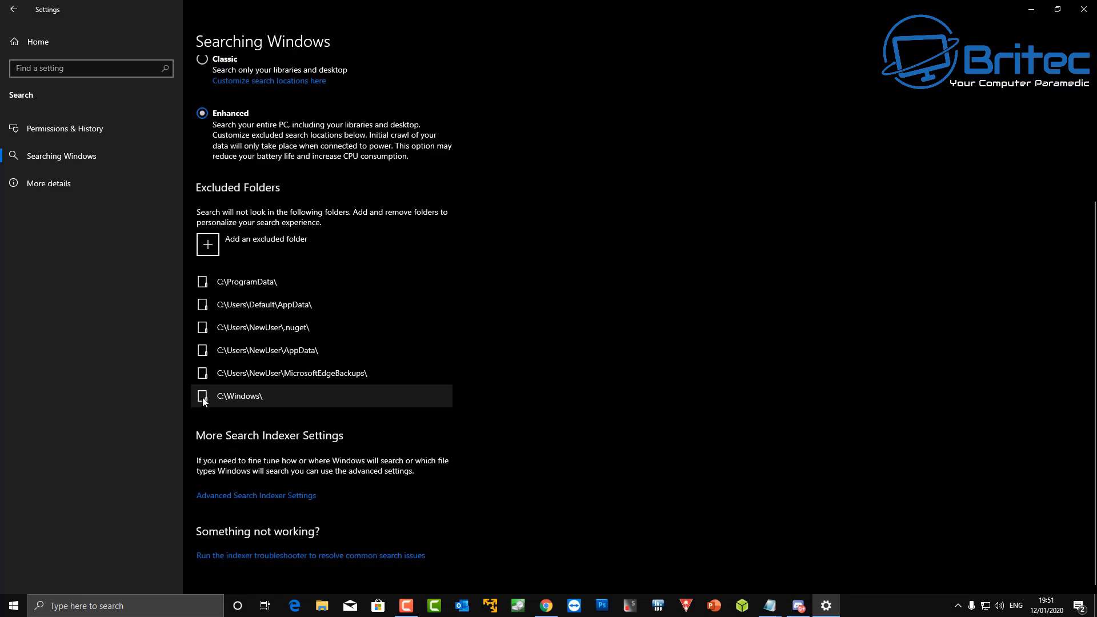
Step: View the indexed locations through the Advanced Search Indexer Settings, and close Indexing Options
{"action": "left_click", "coordinate": [223, 500]}
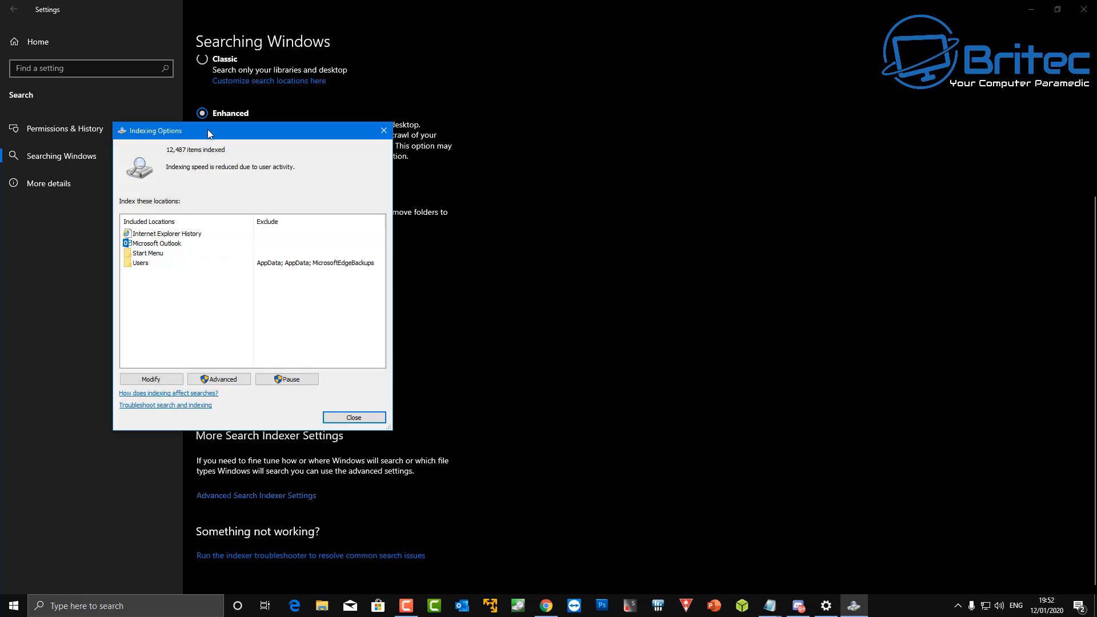
{"action": "left_click_drag", "start_coordinate": [209, 130], "coordinate": [391, 167]}
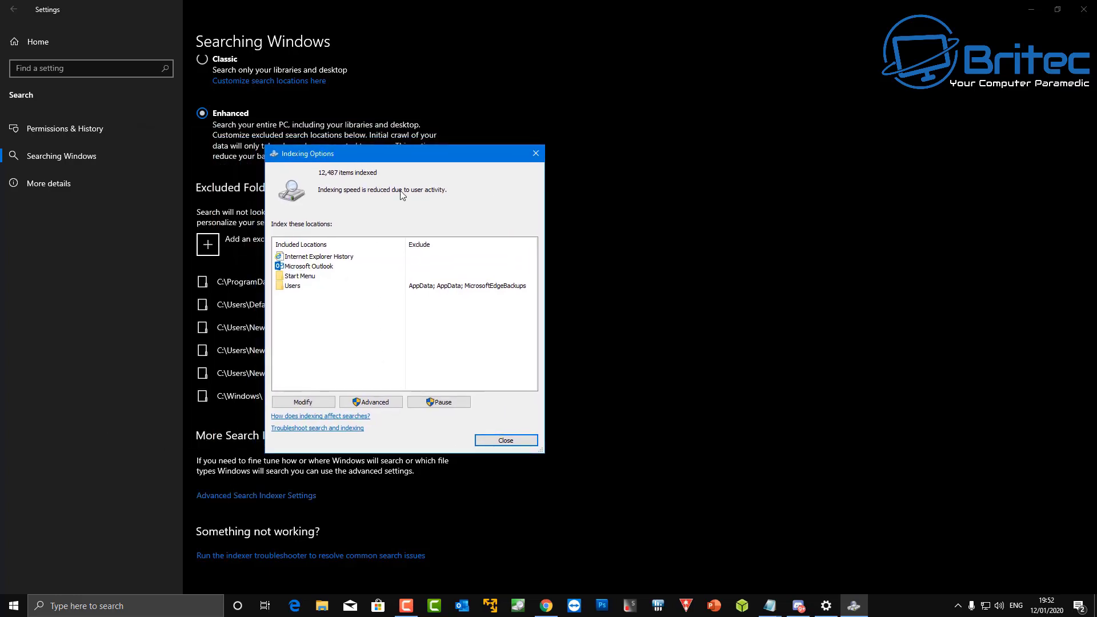
{"action": "left_click", "coordinate": [535, 156]}
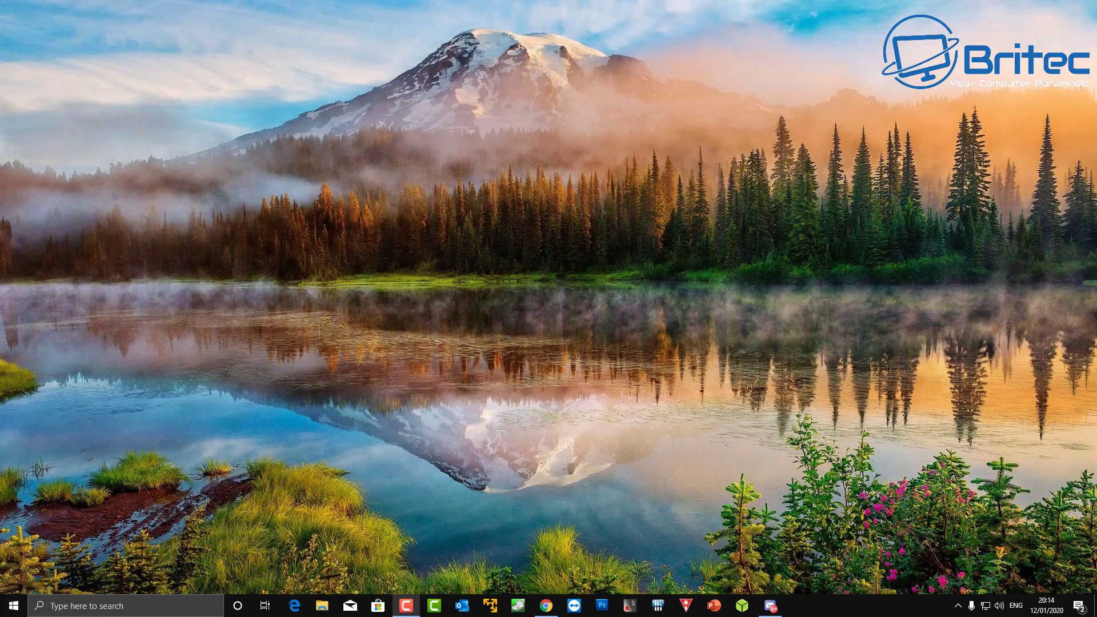
Step: Open the Accounts section of Windows Settings and go to Family & other users
{"action": "left_click", "coordinate": [14, 605]}
{"action": "left_click", "coordinate": [11, 557]}
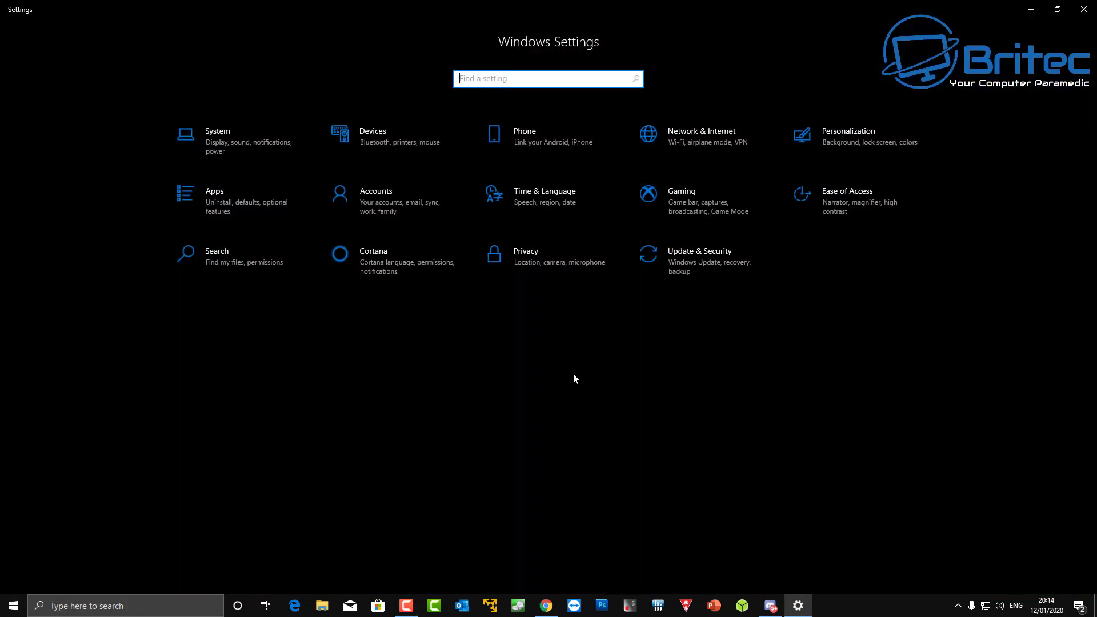
{"action": "left_click", "coordinate": [372, 203]}
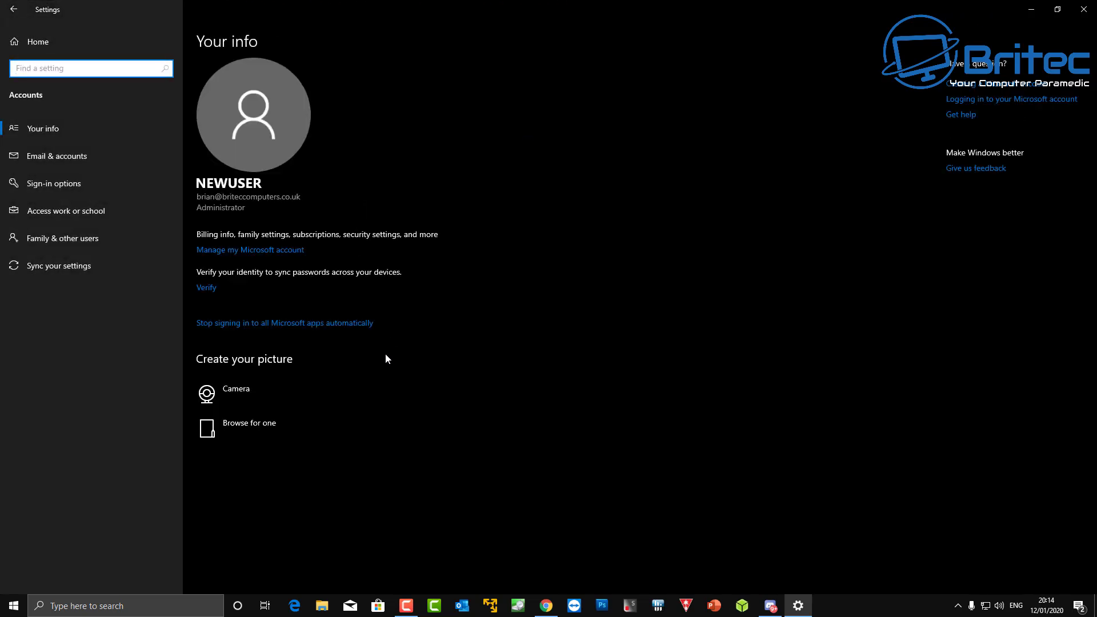
{"action": "left_click", "coordinate": [65, 245]}
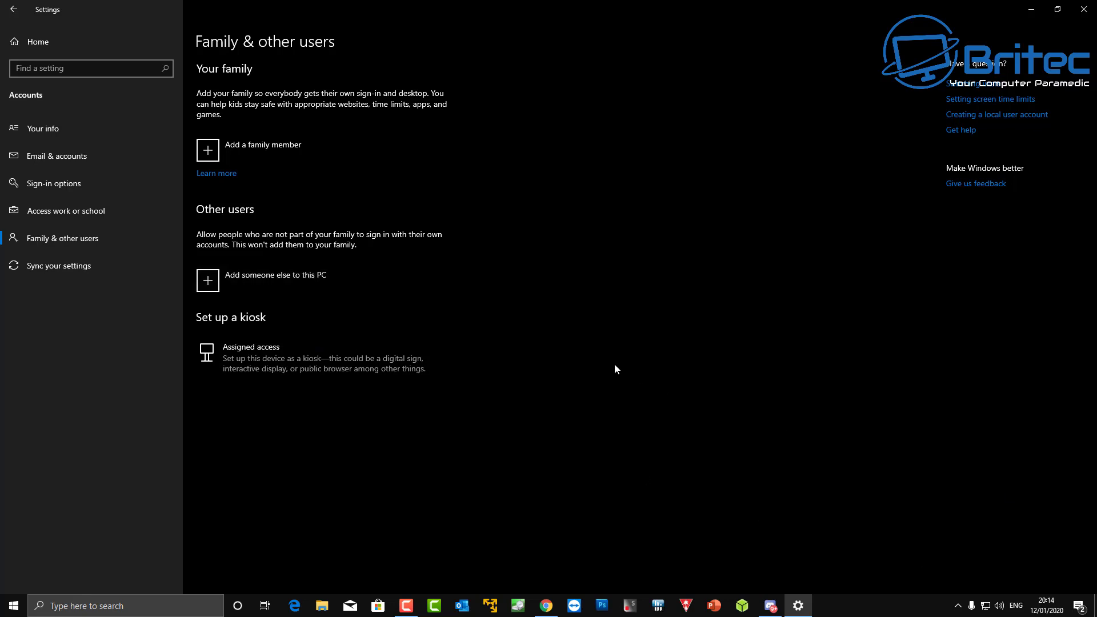
Step: View the form for adding another user without a Microsoft account, and close it without creating the account
{"action": "left_click", "coordinate": [299, 283]}
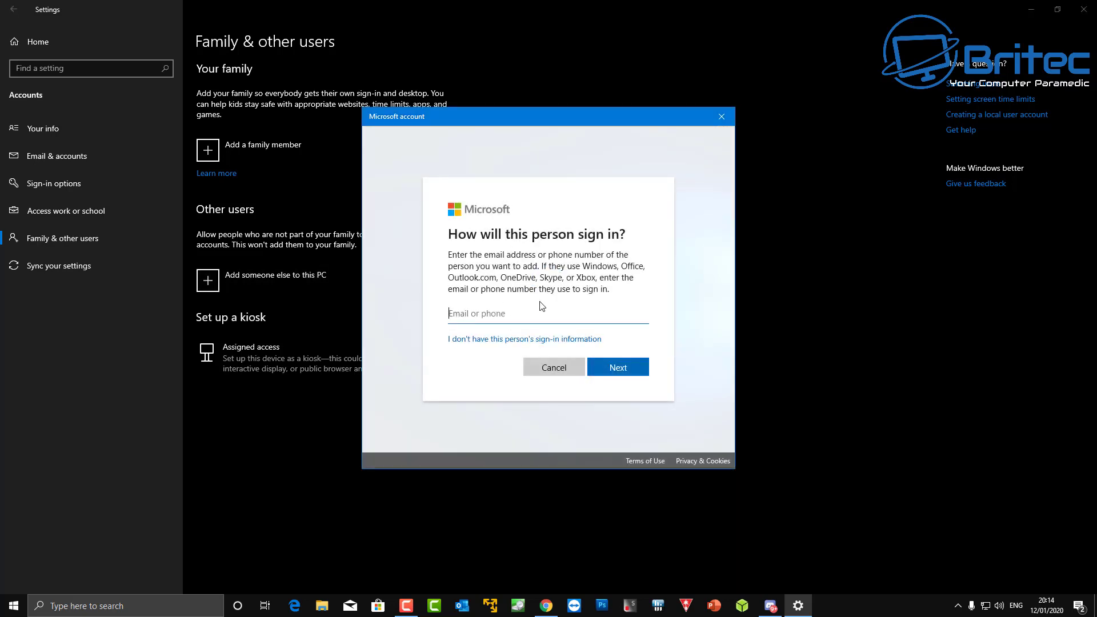
{"action": "left_click", "coordinate": [522, 339]}
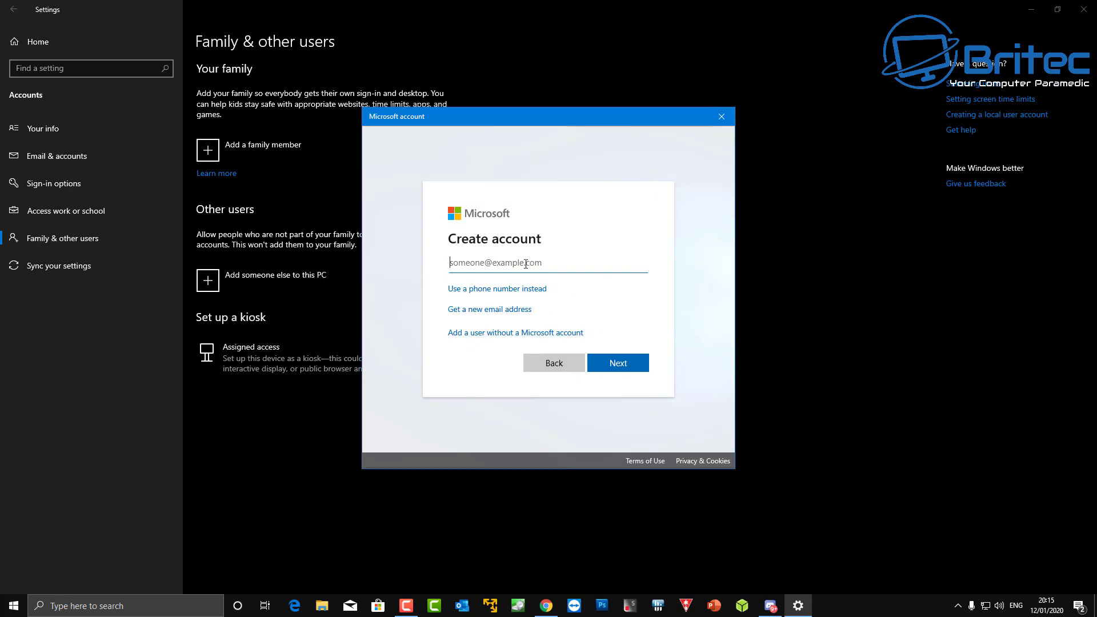
{"action": "left_click", "coordinate": [489, 336]}
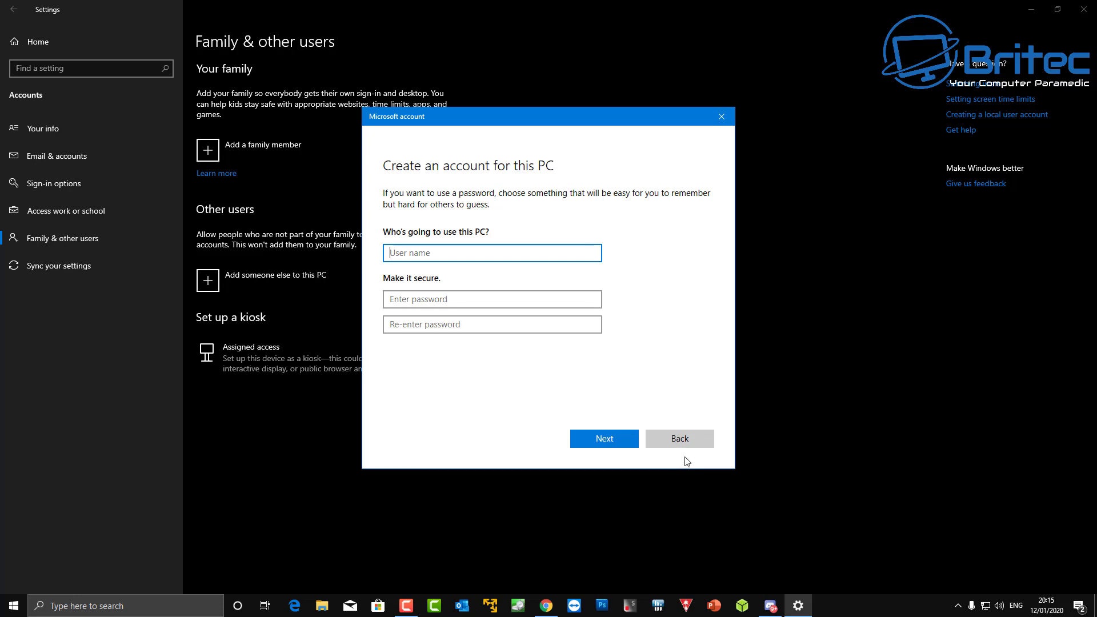
{"action": "left_click", "coordinate": [721, 118]}
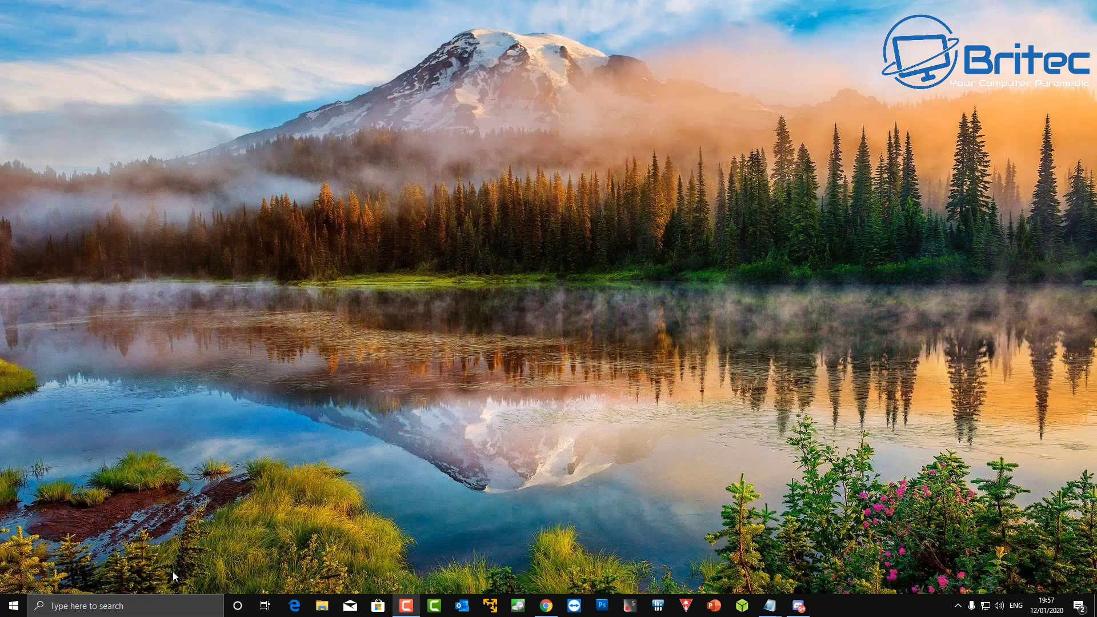
Step: Open Programs and Features from Control Panel and display the installed updates
{"action": "key", "text": "super+s"}
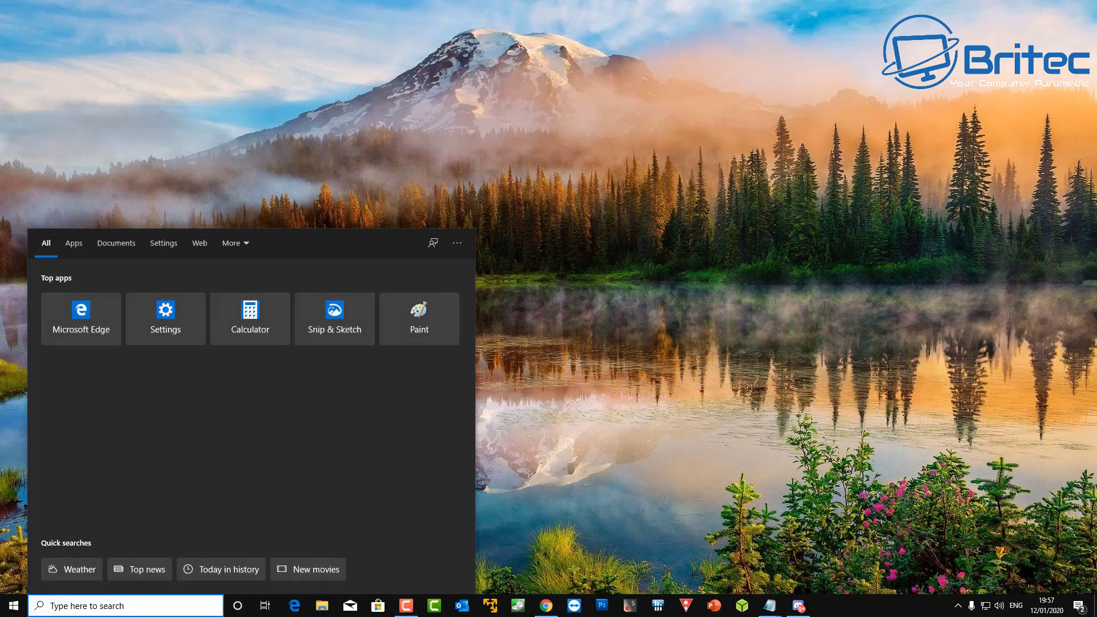
{"action": "type", "text": "co"}
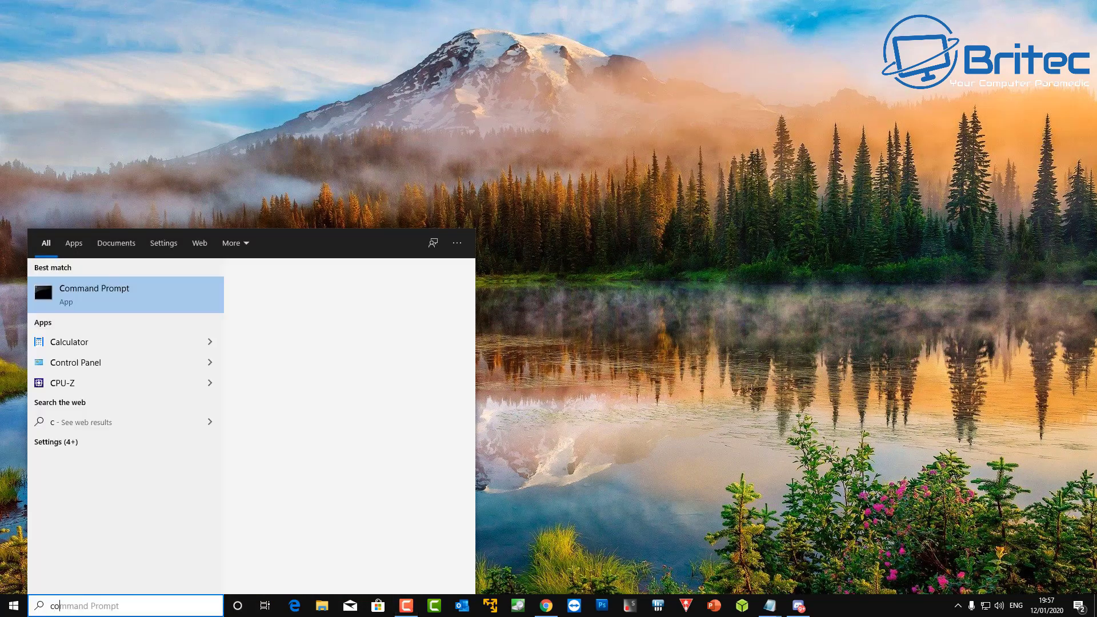
{"action": "type", "text": "ntrol pan"}
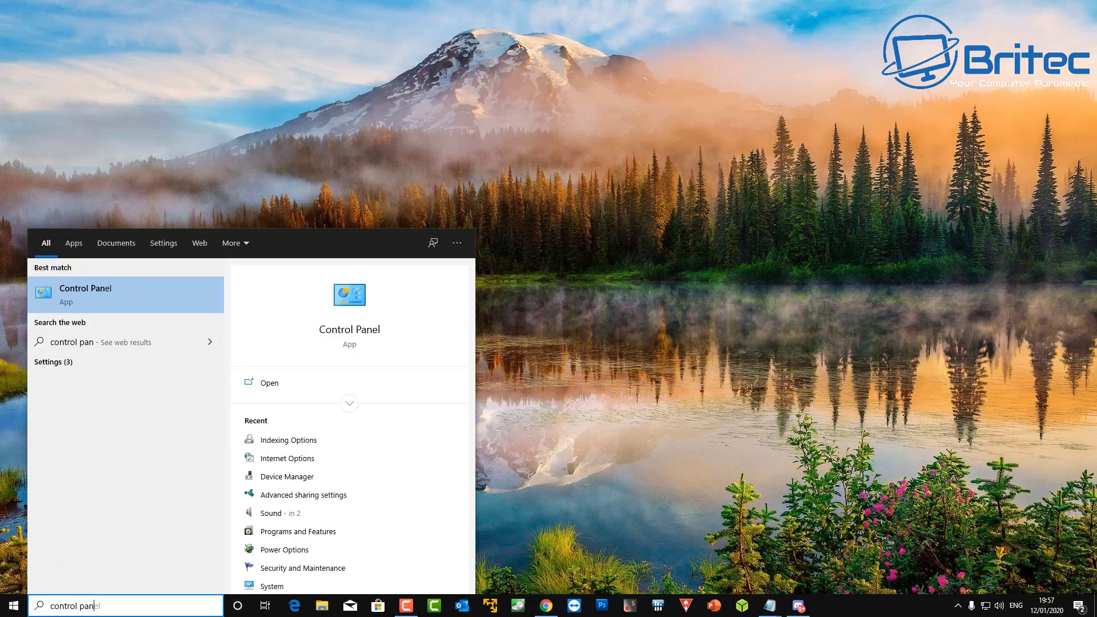
{"action": "type", "text": "el"}
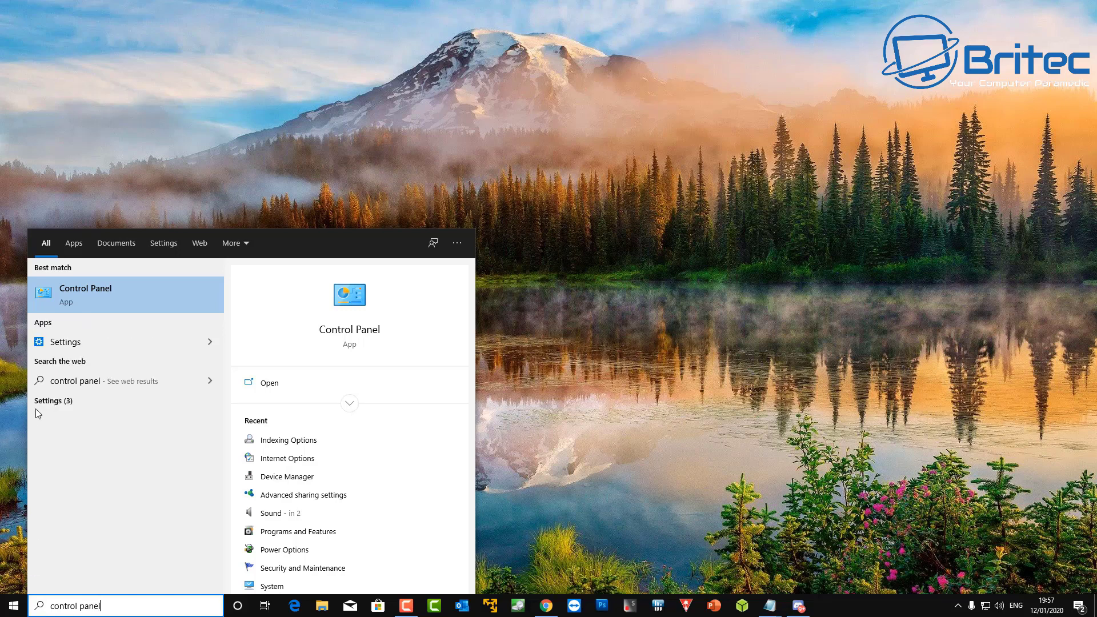
{"action": "left_click", "coordinate": [83, 292]}
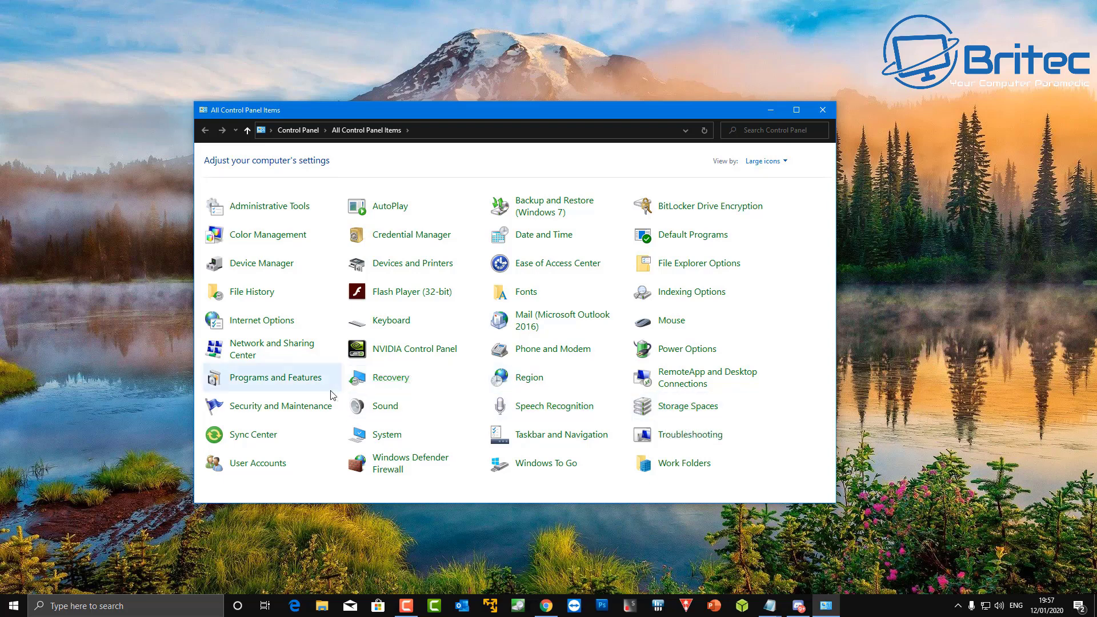
{"action": "left_click", "coordinate": [307, 383]}
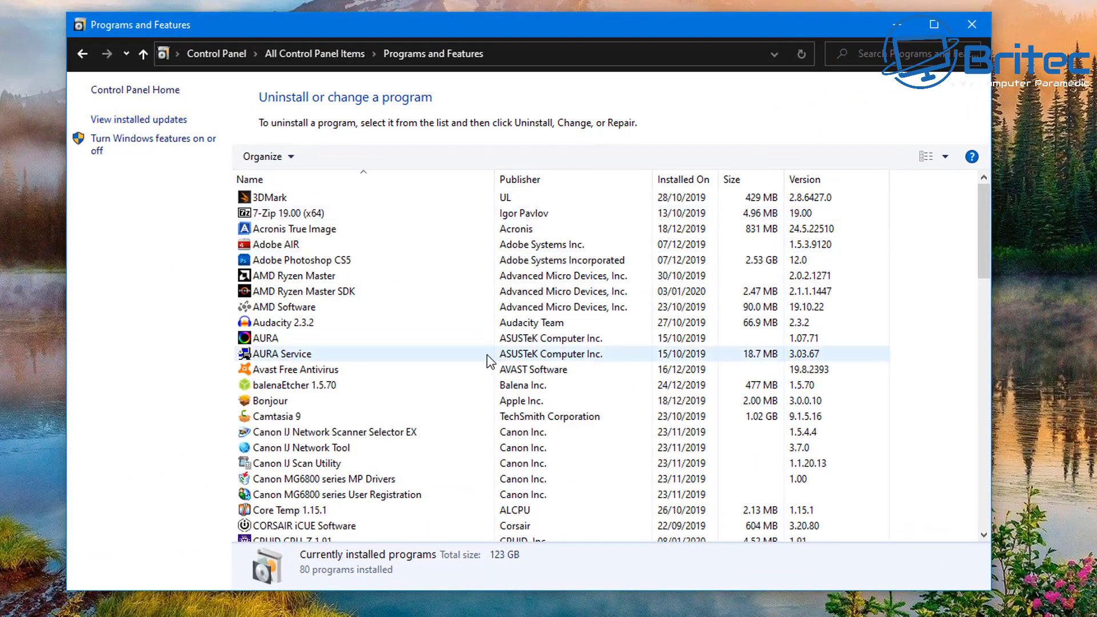
{"action": "left_click", "coordinate": [158, 124]}
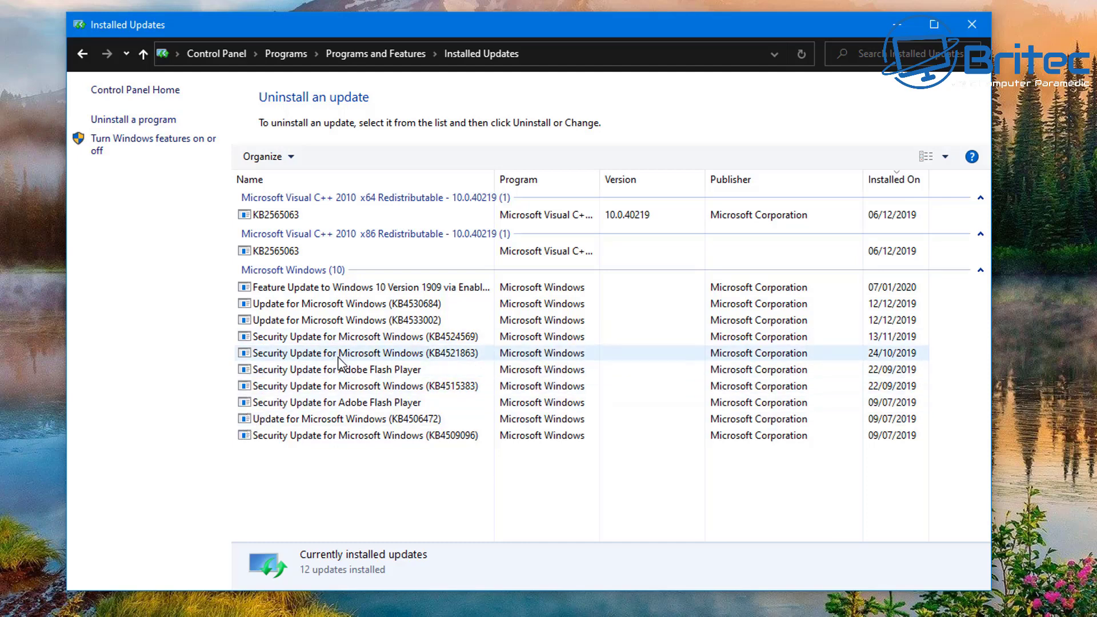
Step: Uninstall the Feature Update to Windows 10 Version 1909 and postpone the restart
{"action": "left_click", "coordinate": [464, 289]}
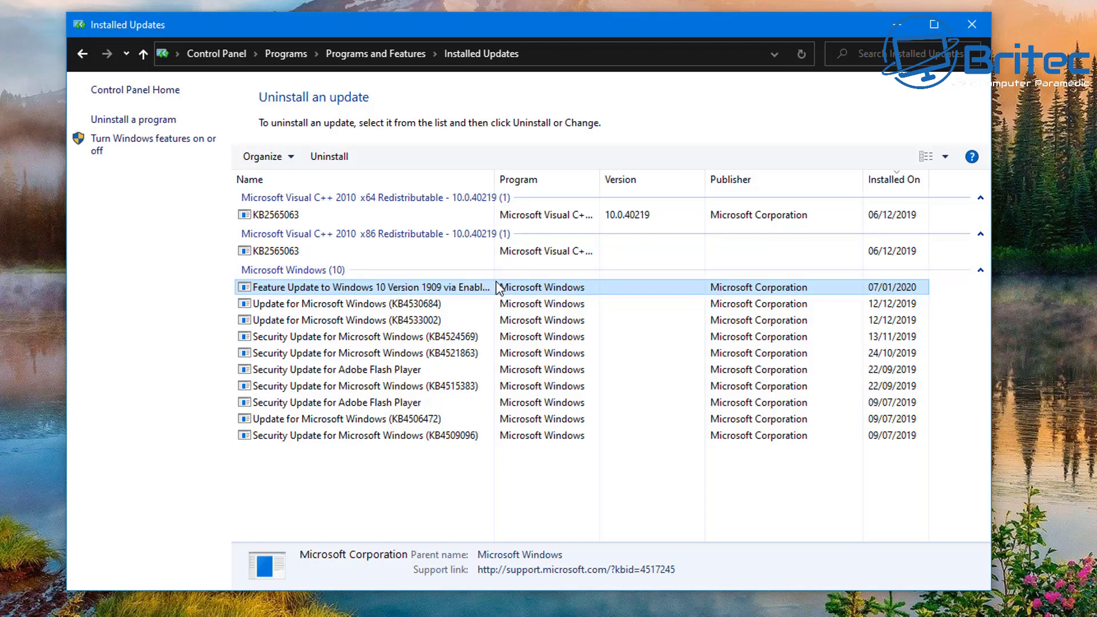
{"action": "right_click", "coordinate": [443, 289]}
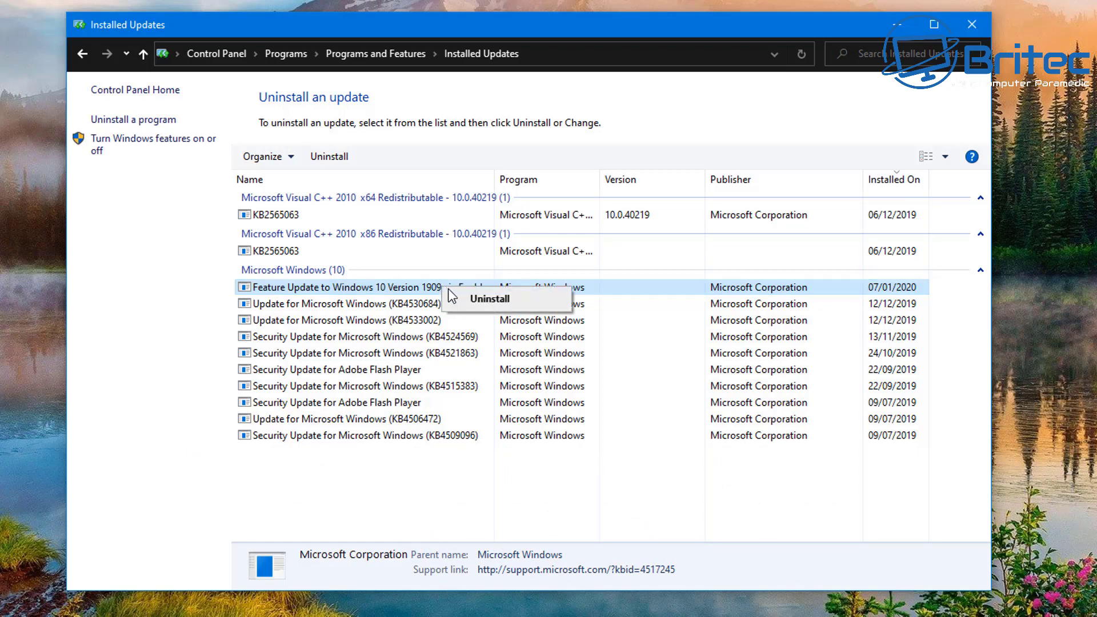
{"action": "left_click", "coordinate": [381, 289]}
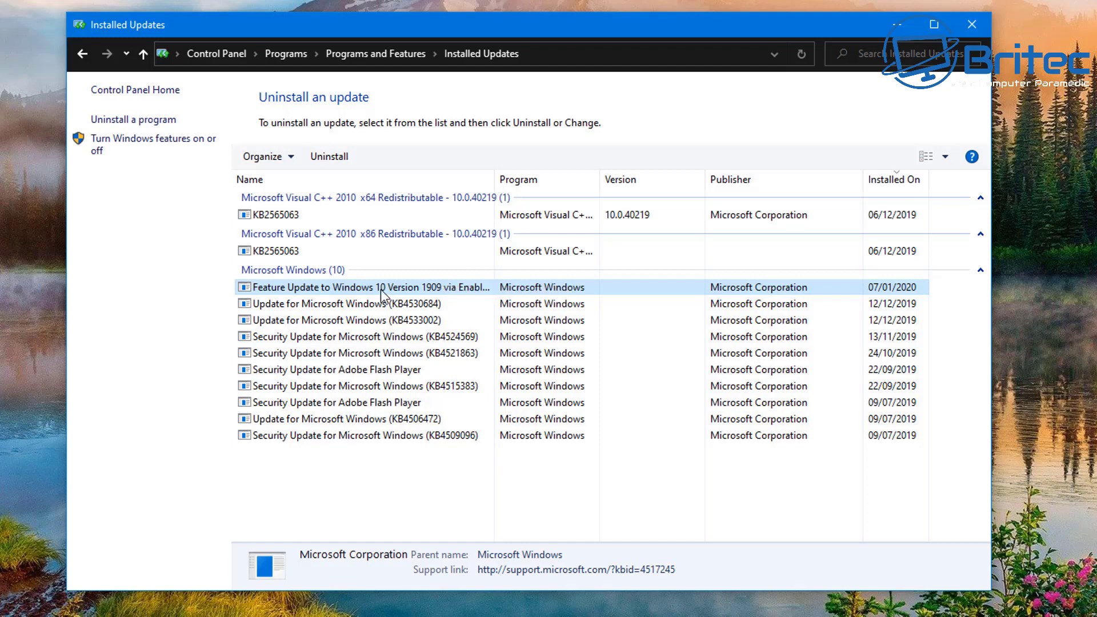
{"action": "right_click", "coordinate": [418, 289]}
{"action": "left_click", "coordinate": [461, 303]}
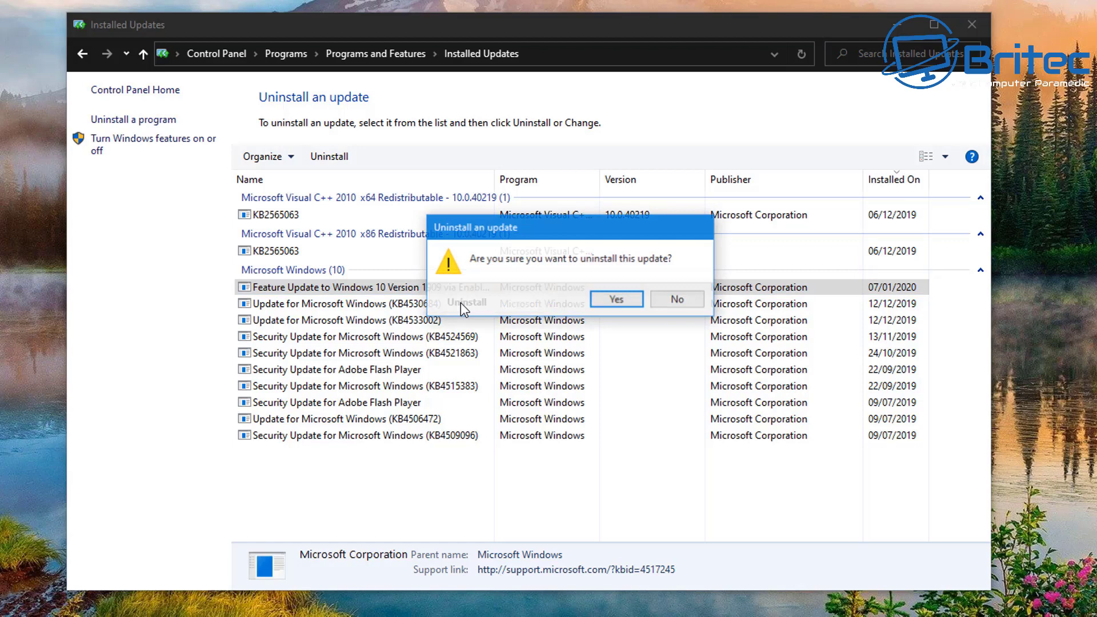
{"action": "left_click", "coordinate": [617, 299]}
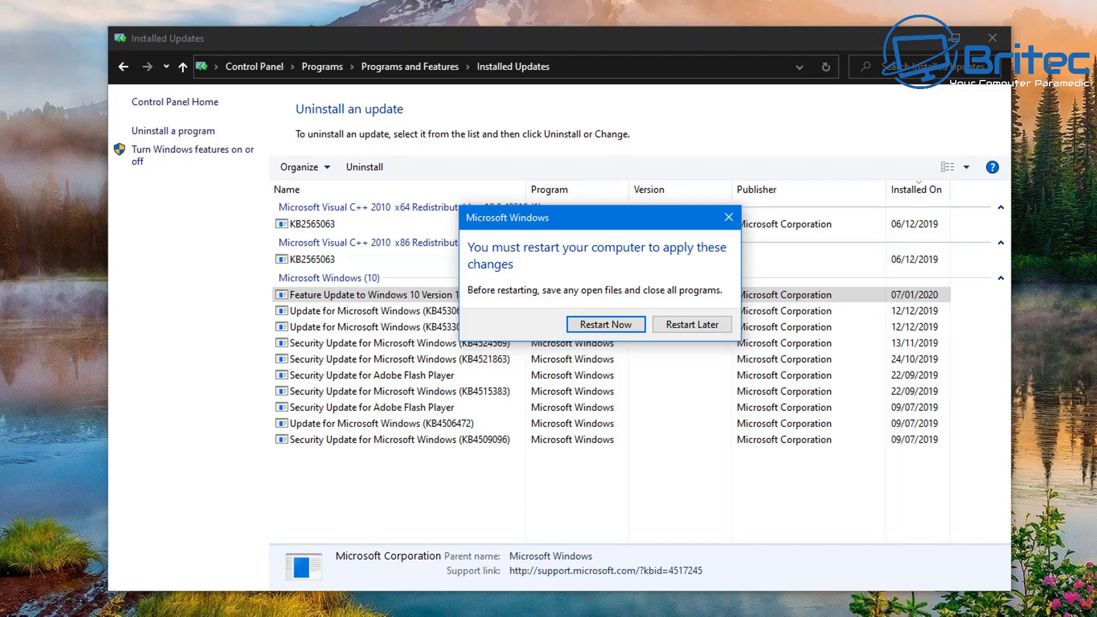
{"action": "left_click", "coordinate": [687, 330]}
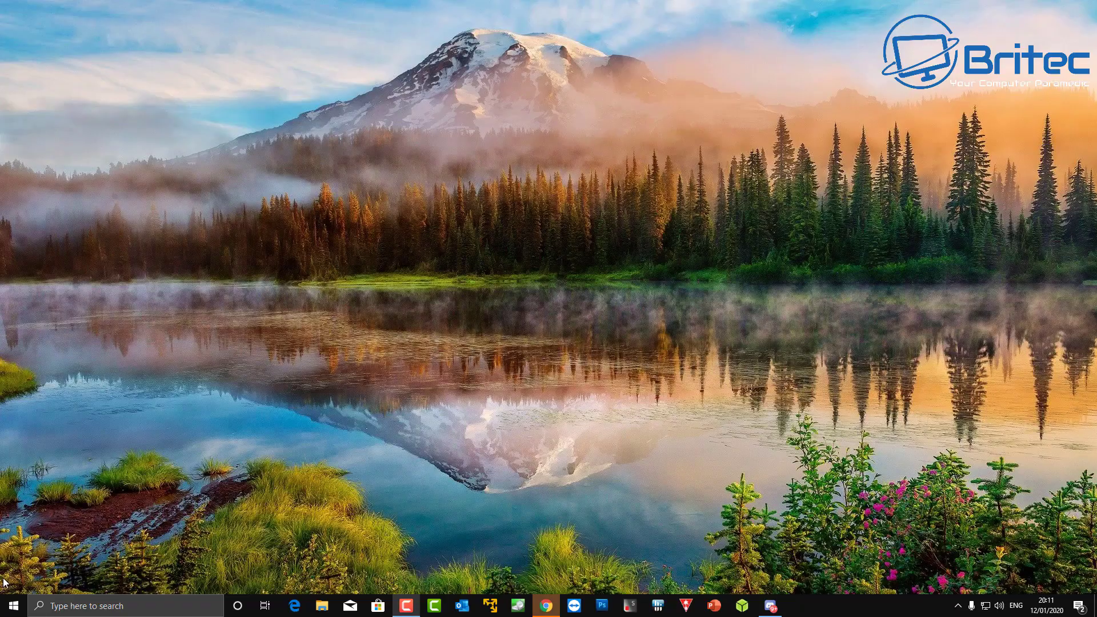
Step: Check the installed Windows version on the About page of the System settings, and close Settings
{"action": "right_click", "coordinate": [14, 604]}
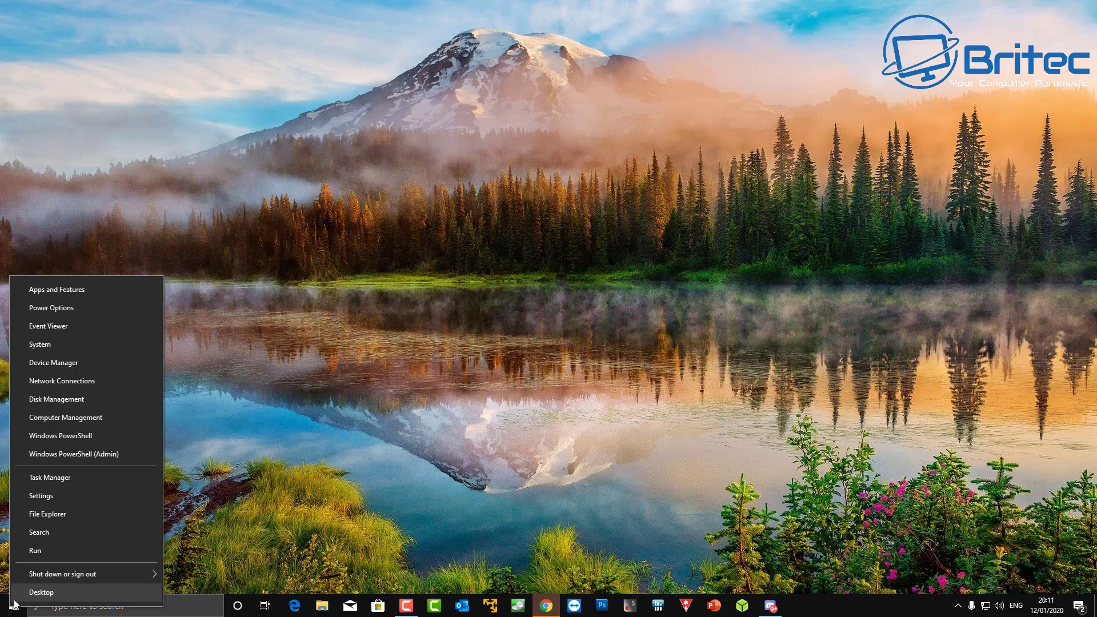
{"action": "left_click", "coordinate": [46, 343]}
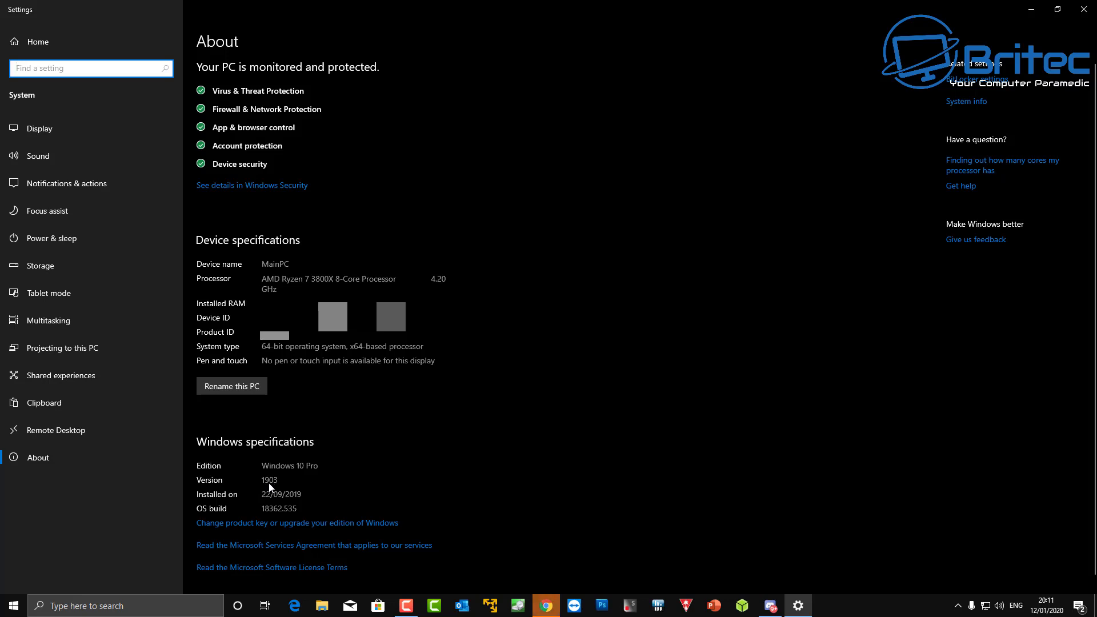
{"action": "left_click", "coordinate": [1084, 9]}
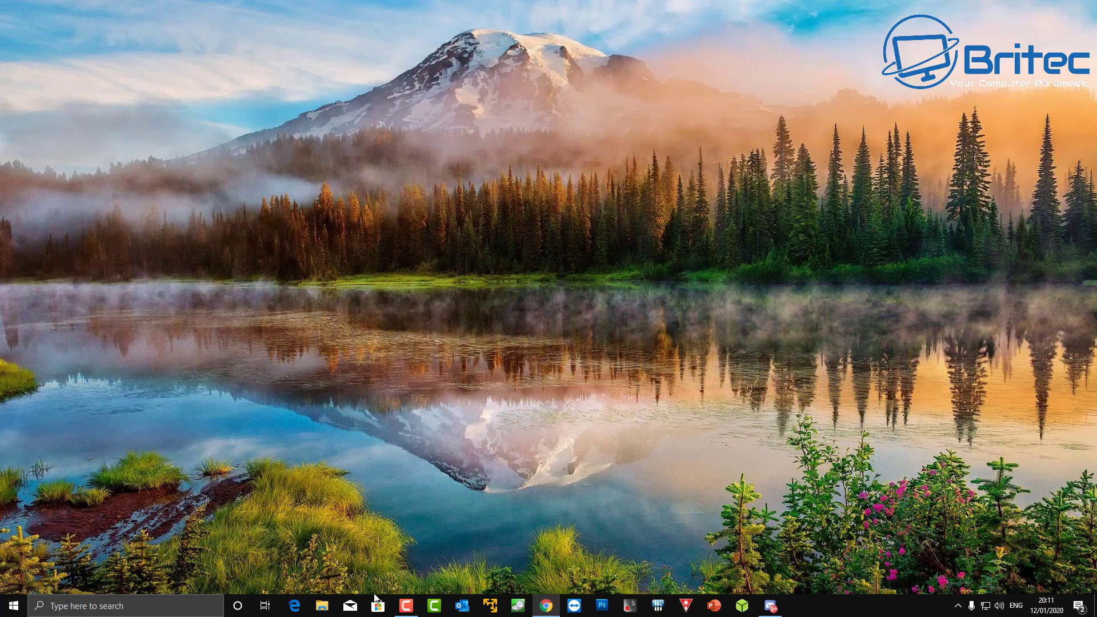
Step: Check that the This PC search box in File Explorer accepts input, and close the window
{"action": "left_click", "coordinate": [323, 605]}
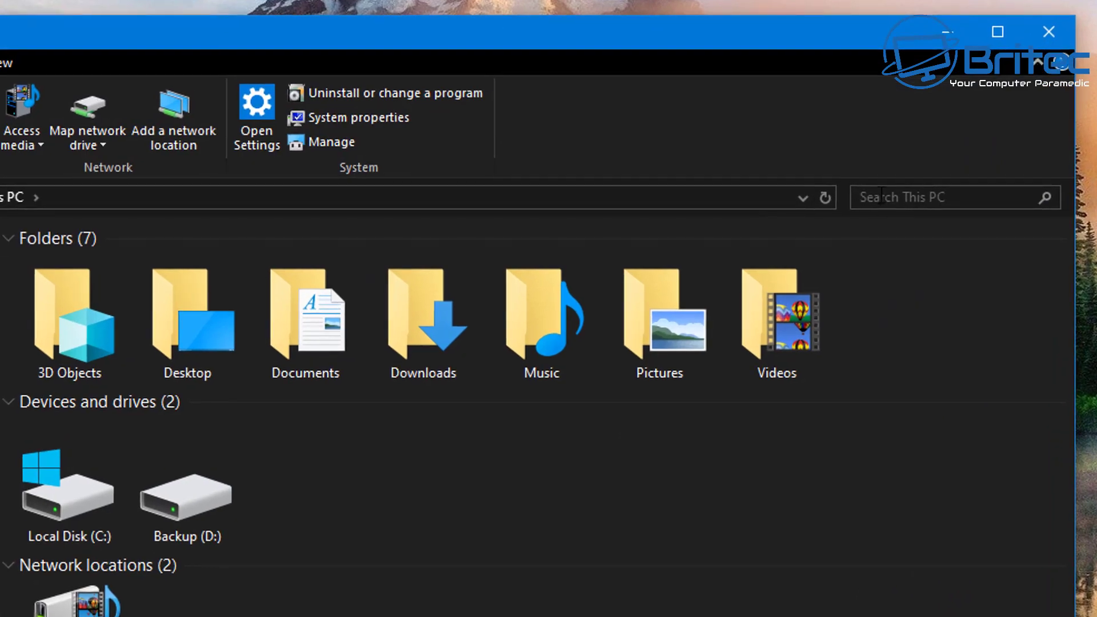
{"action": "left_click", "coordinate": [781, 170]}
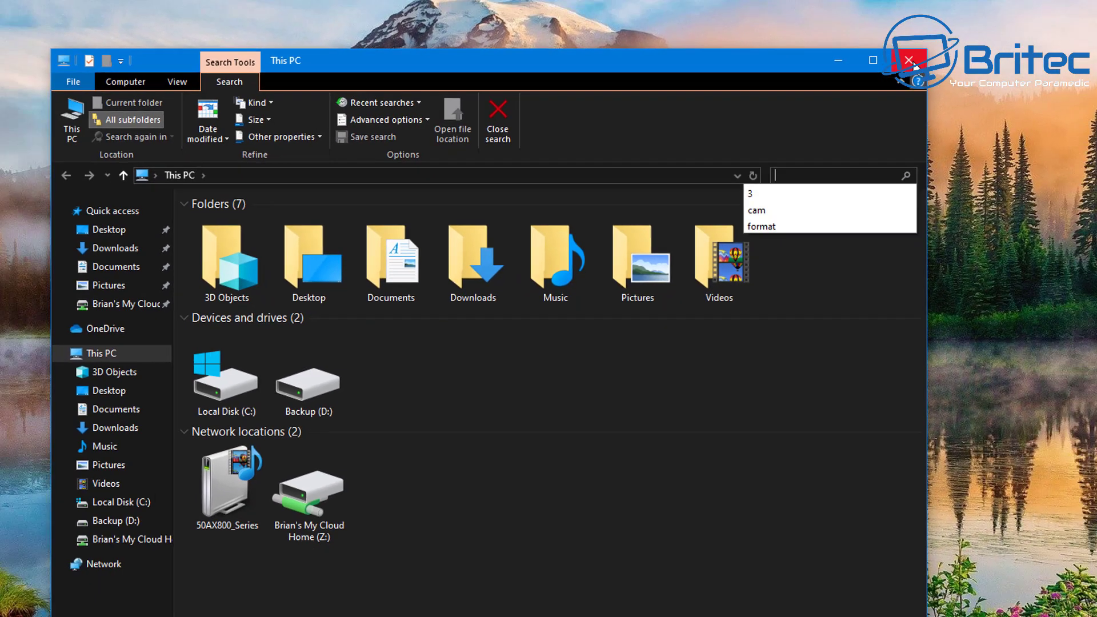
{"action": "left_click", "coordinate": [1048, 32]}
Step: Find Command Prompt with a search for cmd and run it as administrator
{"action": "right_click", "coordinate": [14, 609]}
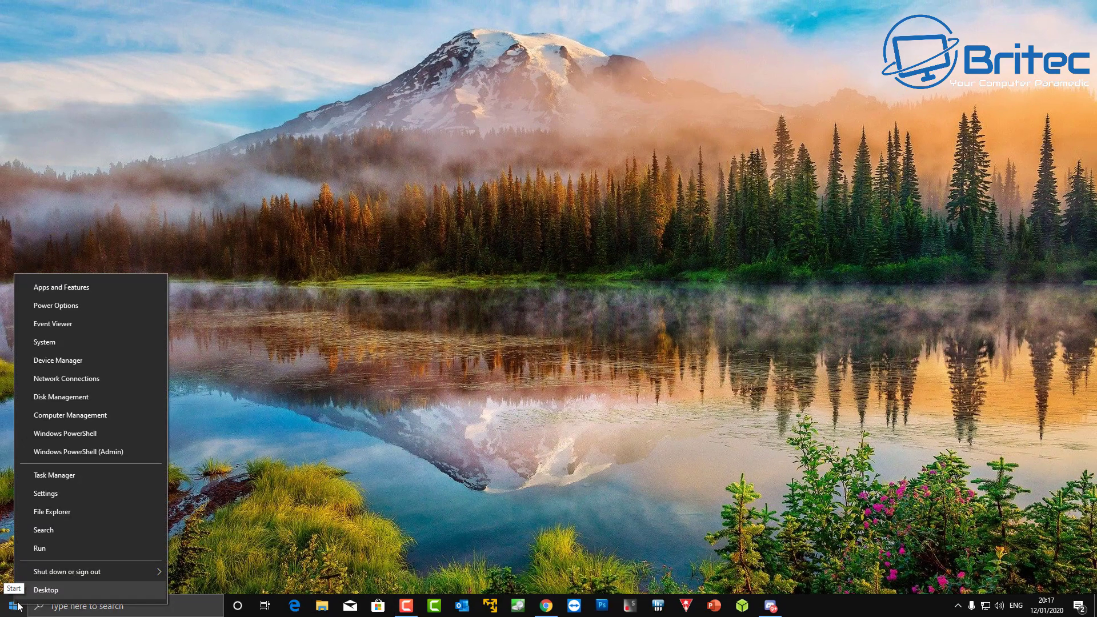
{"action": "left_click", "coordinate": [14, 609]}
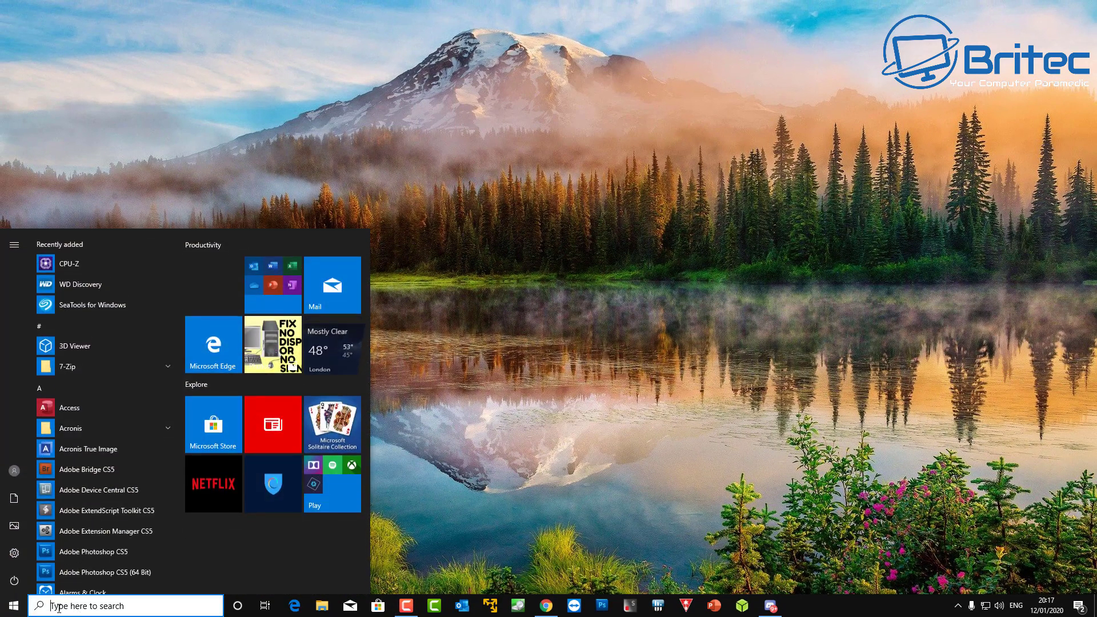
{"action": "left_click", "coordinate": [76, 609]}
{"action": "type", "text": "cmd"}
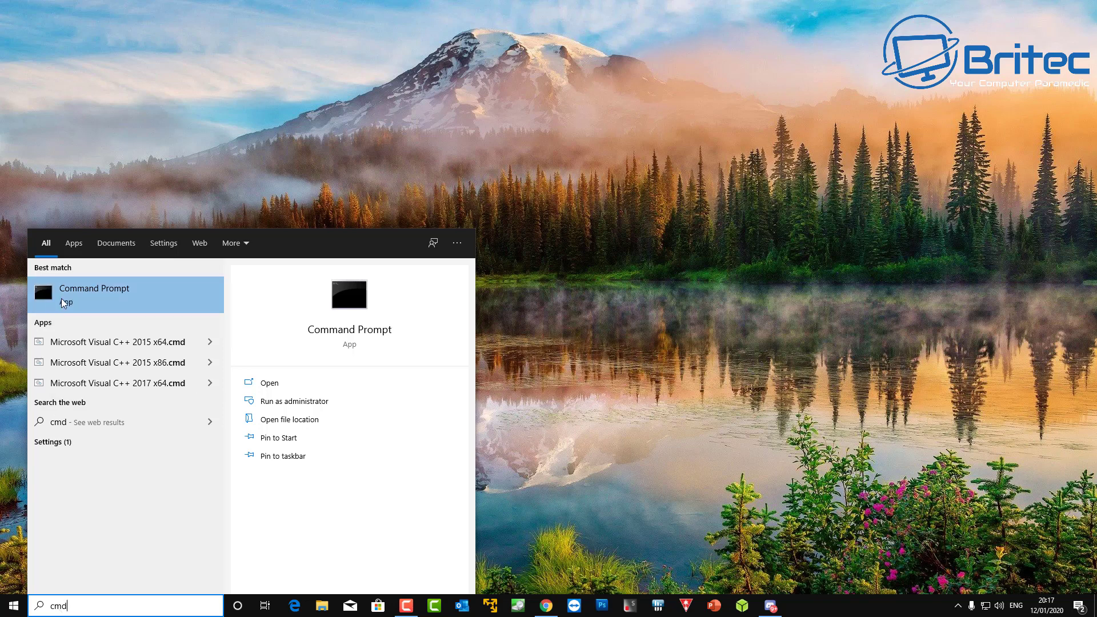
{"action": "left_click", "coordinate": [294, 402]}
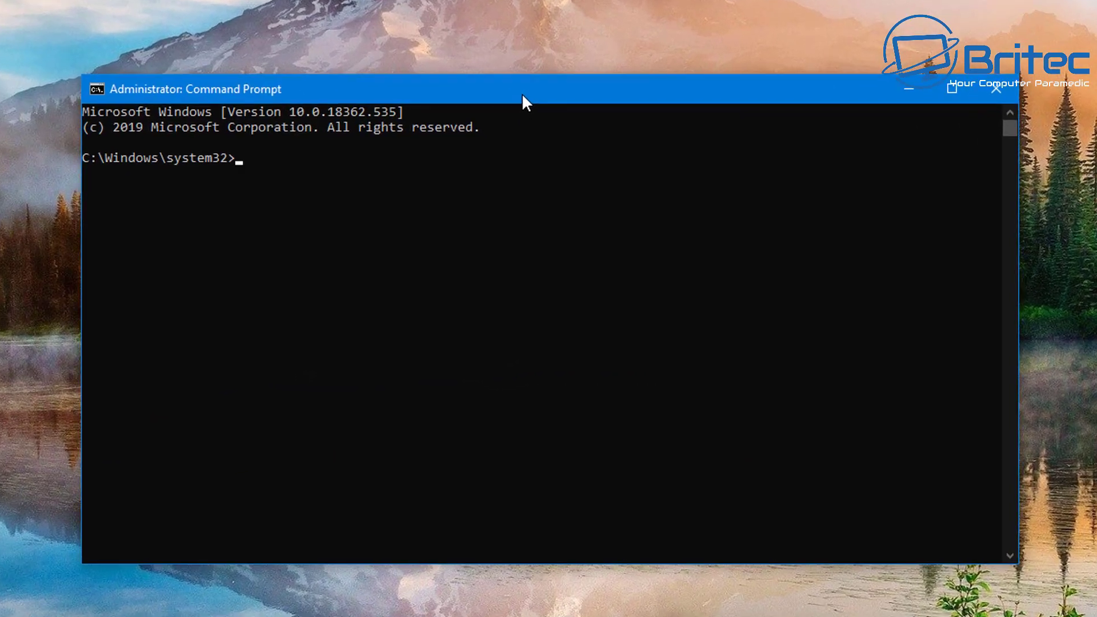
Step: Run the system file check with sfc /scannow in the administrator Command Prompt
{"action": "type", "text": "sfc /sc"}
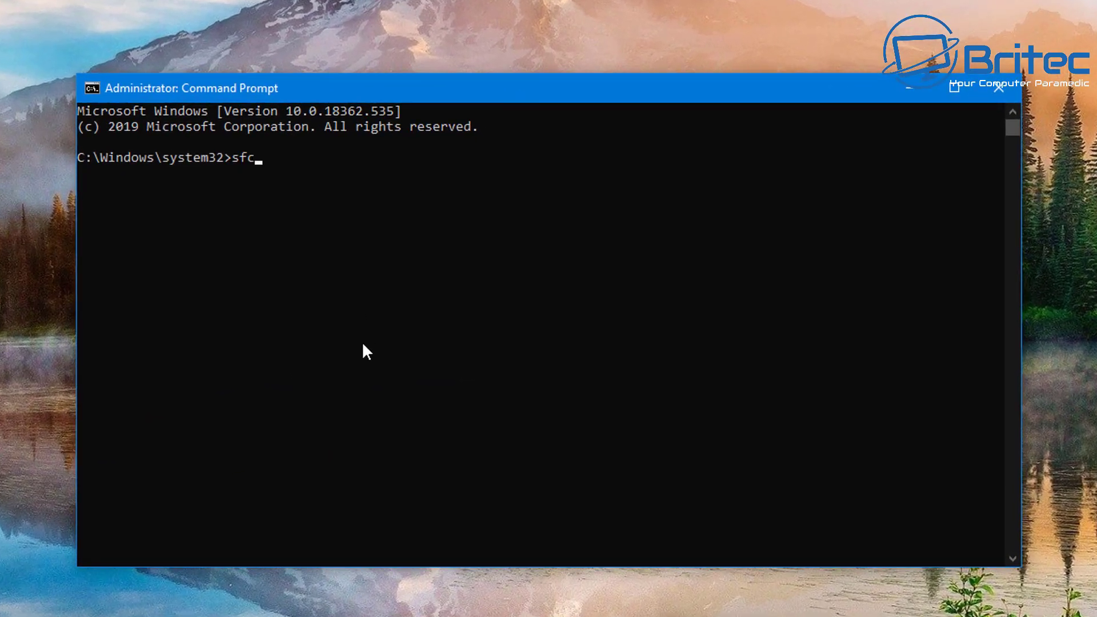
{"action": "type", "text": "annow"}
{"action": "key", "text": "Return"}
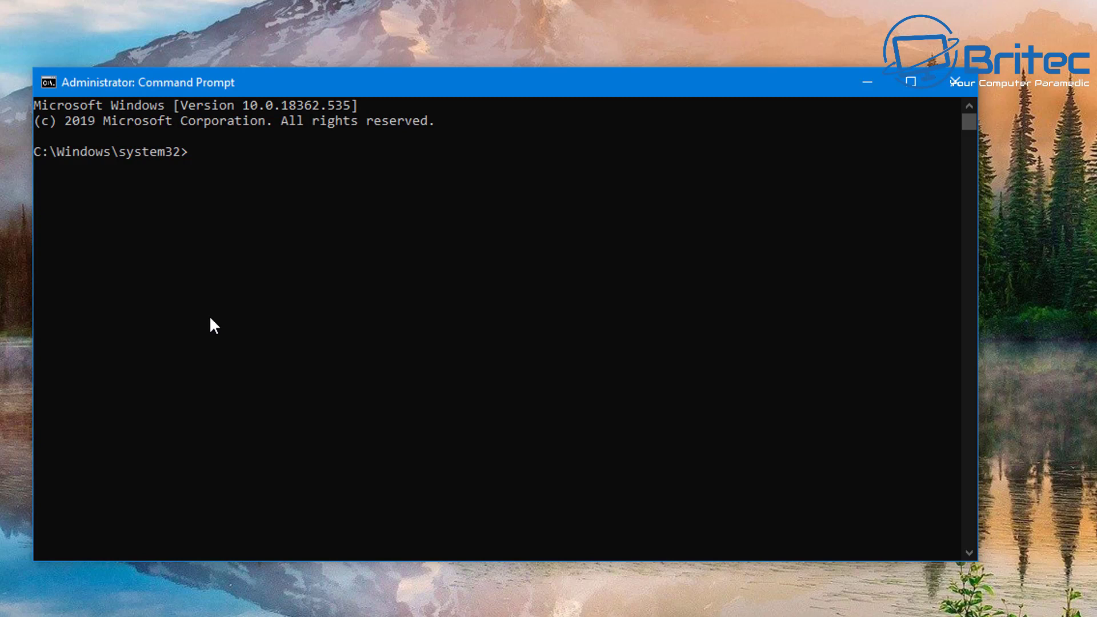
Step: Enter the image repair command dism /online /cleanup-image /restorehealth in the administrator Command Prompt
{"action": "type", "text": "dism /online /clean"}
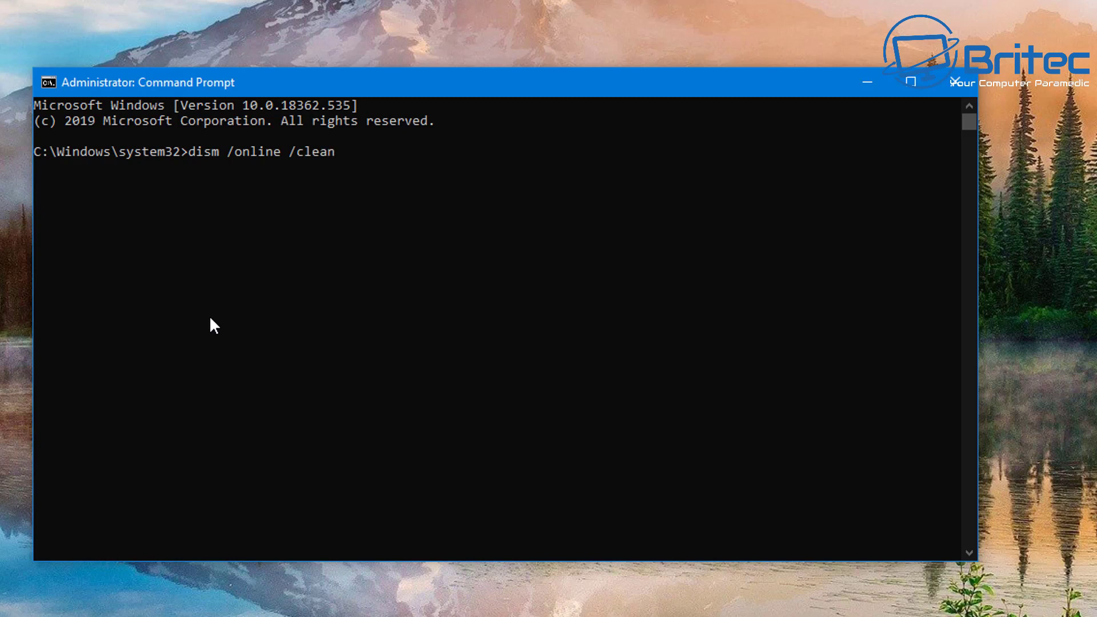
{"action": "type", "text": "up-image /restore"}
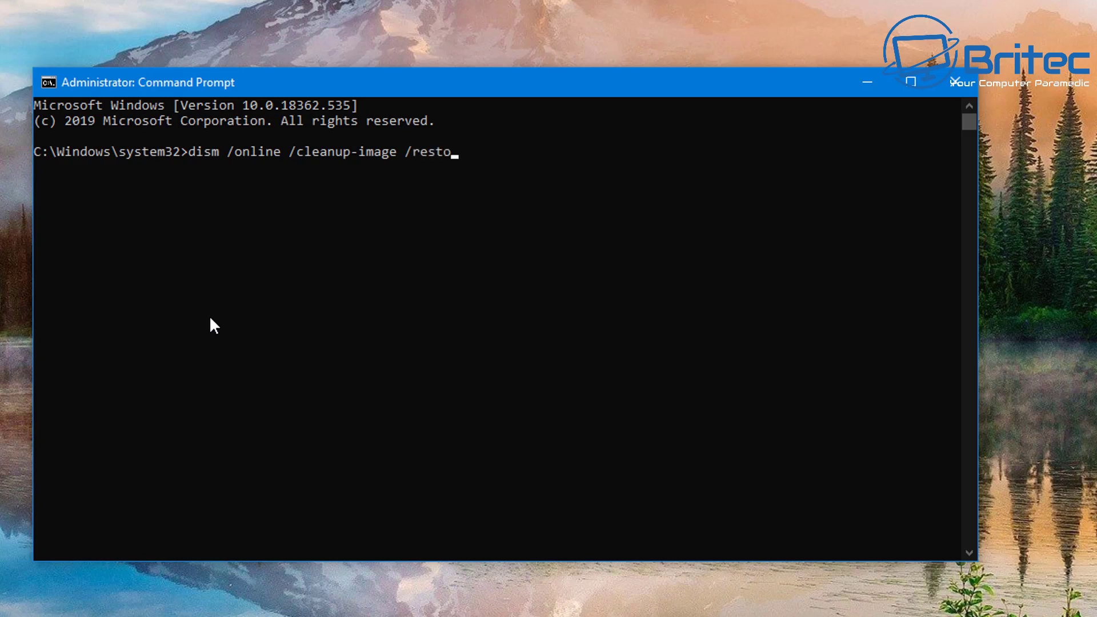
{"action": "type", "text": "health"}
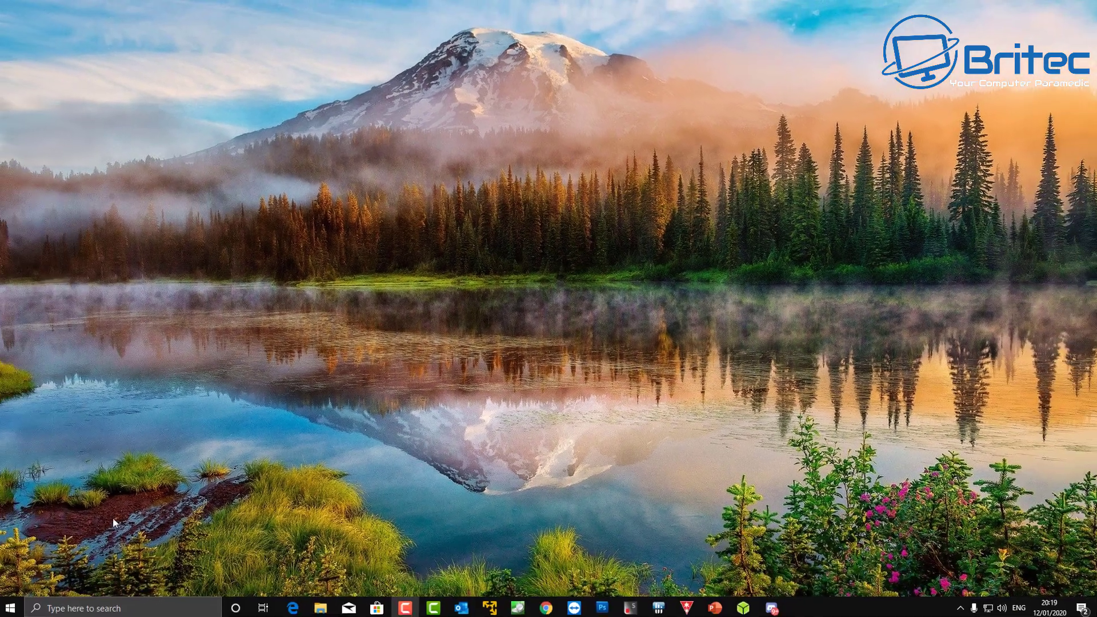
Step: Open the Recovery page in the Update & Security section of Windows Settings
{"action": "left_click", "coordinate": [12, 607]}
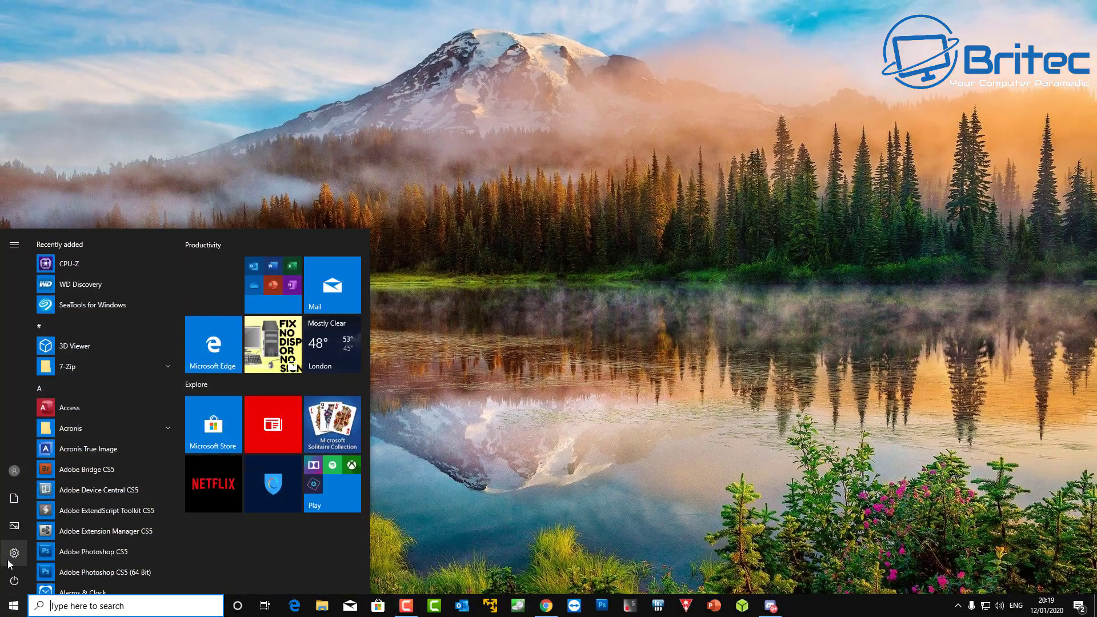
{"action": "left_click", "coordinate": [15, 553]}
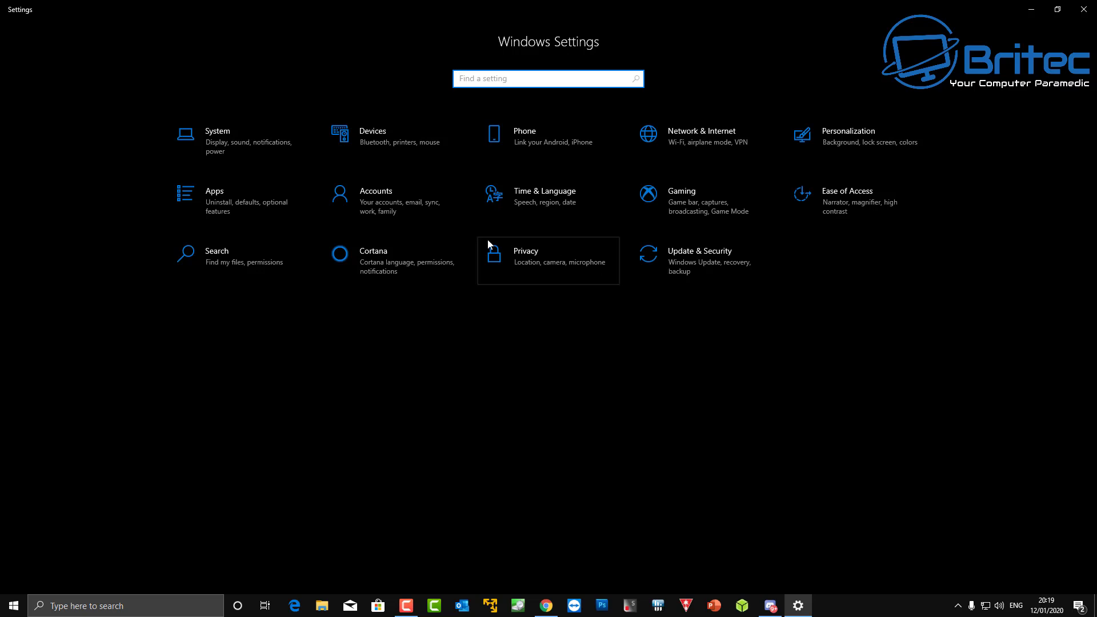
{"action": "left_click", "coordinate": [698, 265]}
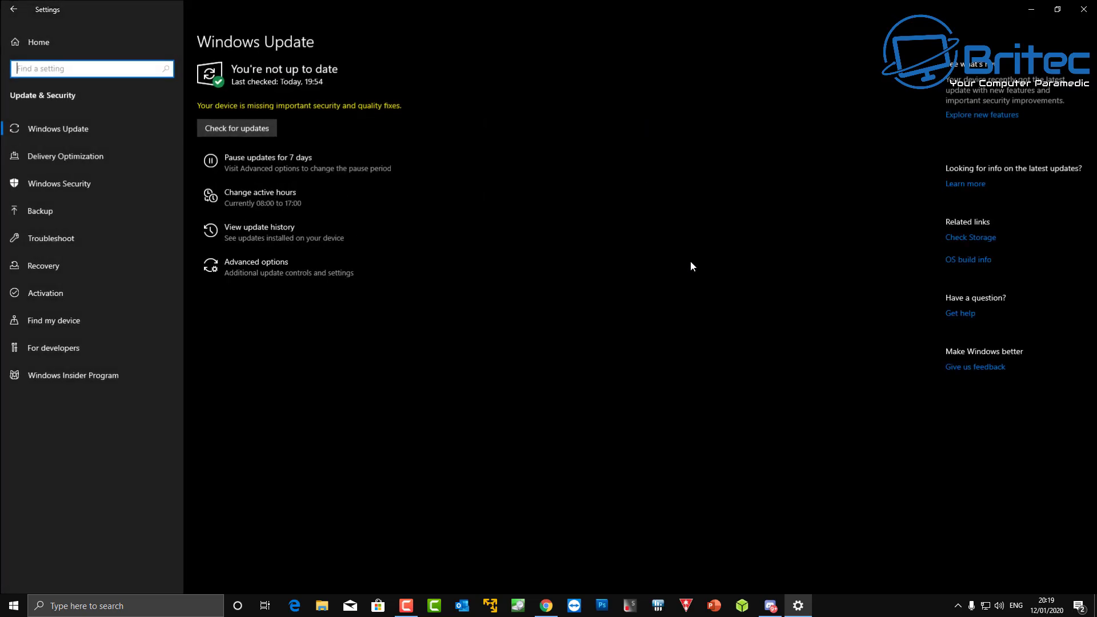
{"action": "left_click", "coordinate": [32, 264]}
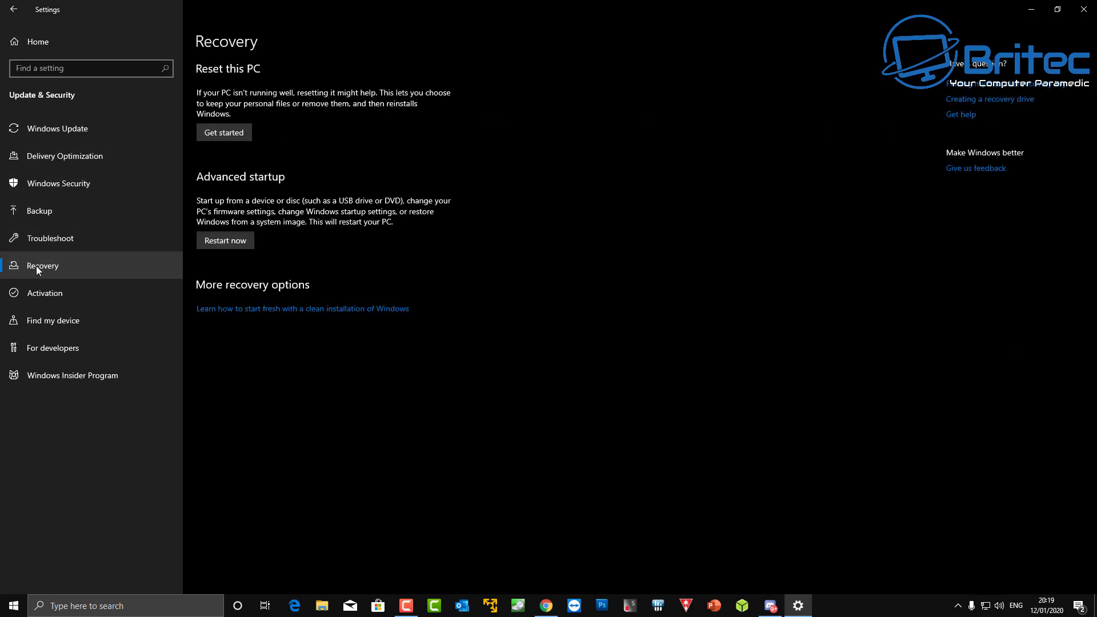
Step: Open Fresh start in Windows Security through the clean installation option on the Recovery page and start its wizard
{"action": "left_click", "coordinate": [298, 309]}
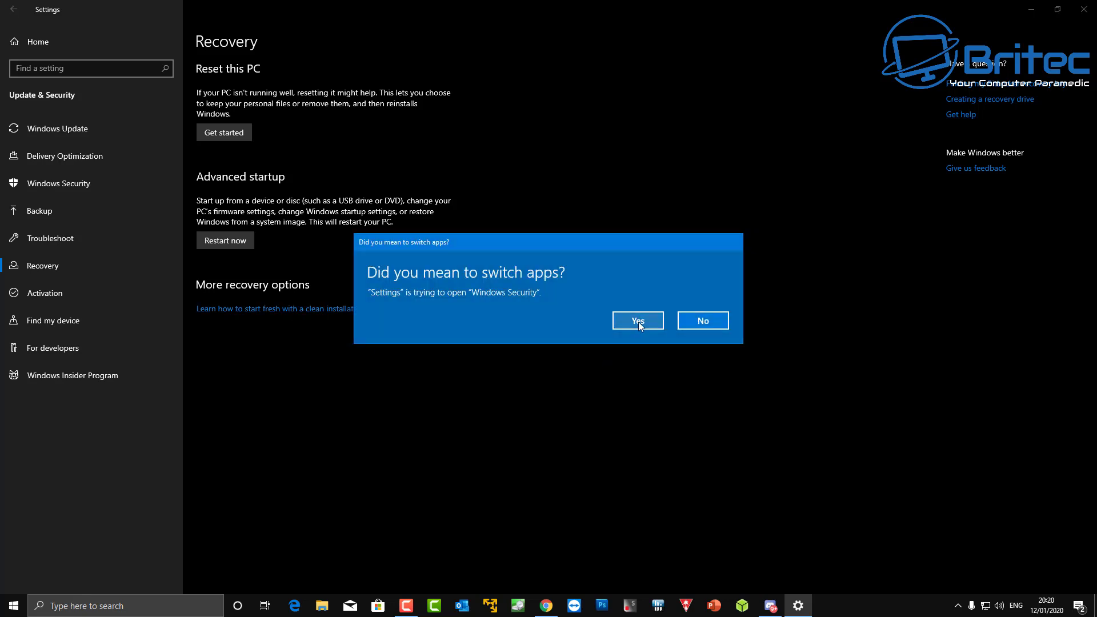
{"action": "left_click", "coordinate": [637, 321]}
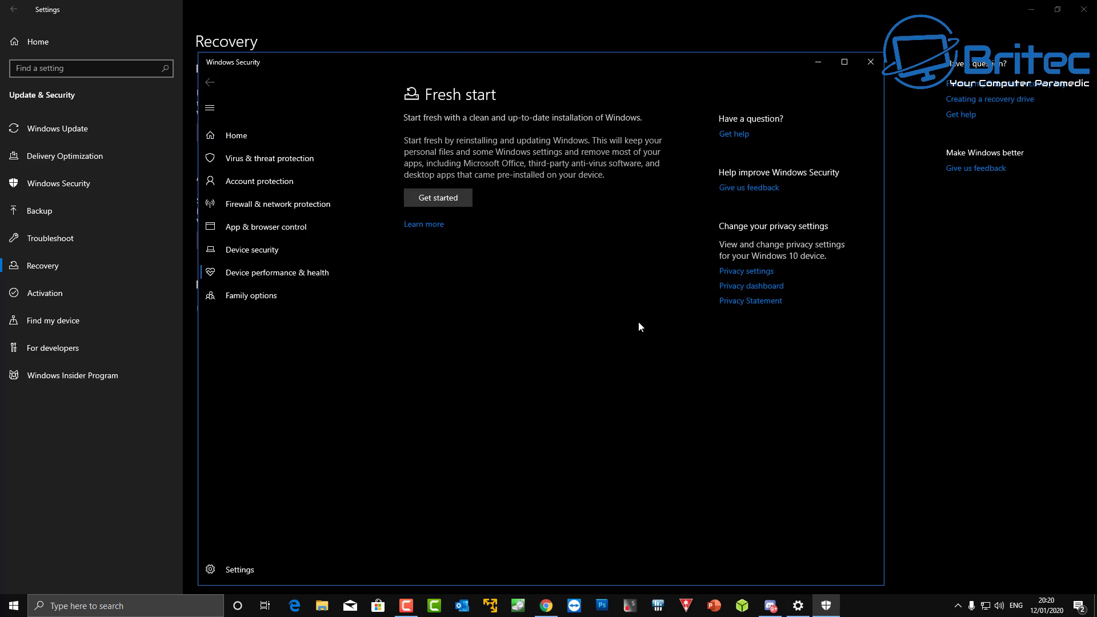
{"action": "left_click", "coordinate": [452, 202]}
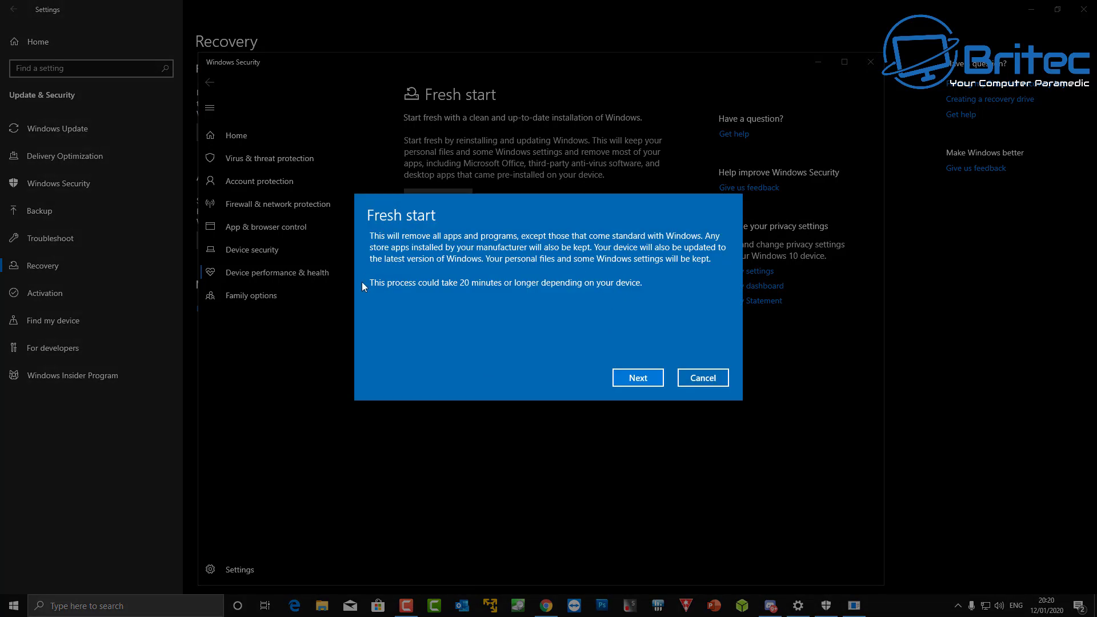
Step: Review the full list of apps Fresh start would remove, and cancel out, closing Windows Security and Settings
{"action": "left_click", "coordinate": [645, 382]}
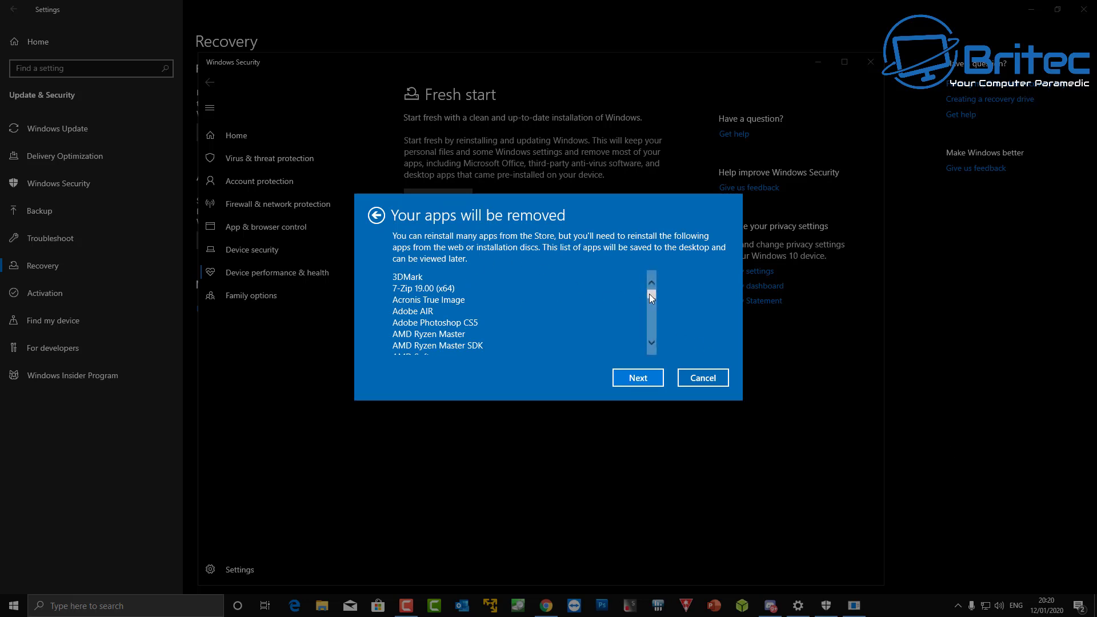
{"action": "left_click_drag", "start_coordinate": [651, 294], "coordinate": [650, 339]}
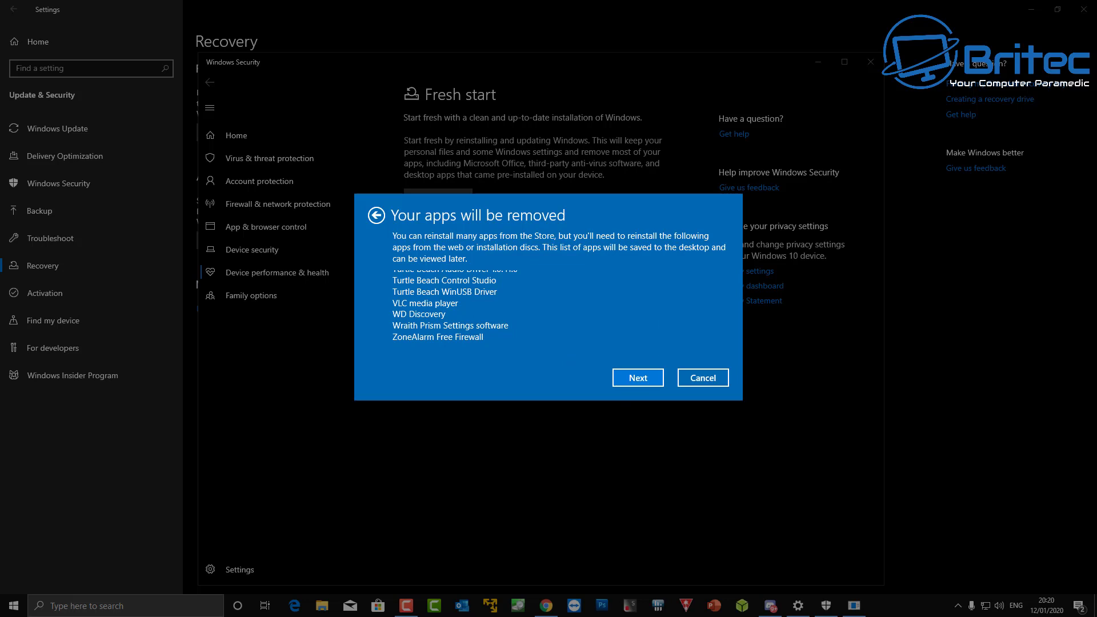
{"action": "left_click", "coordinate": [716, 383]}
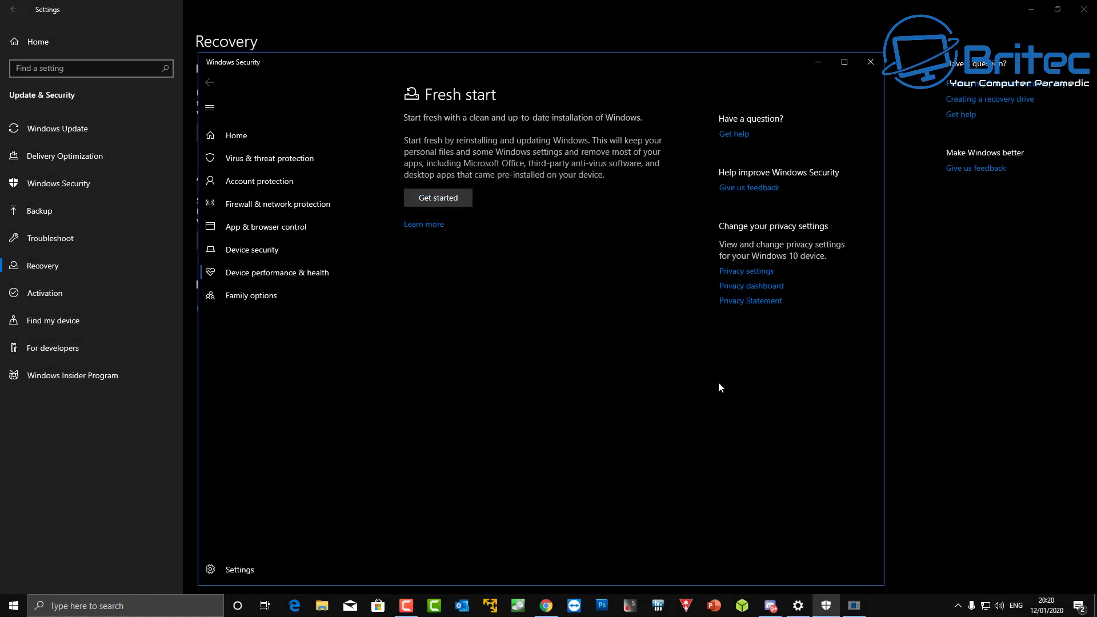
{"action": "left_click", "coordinate": [870, 62]}
{"action": "left_click", "coordinate": [1084, 10]}
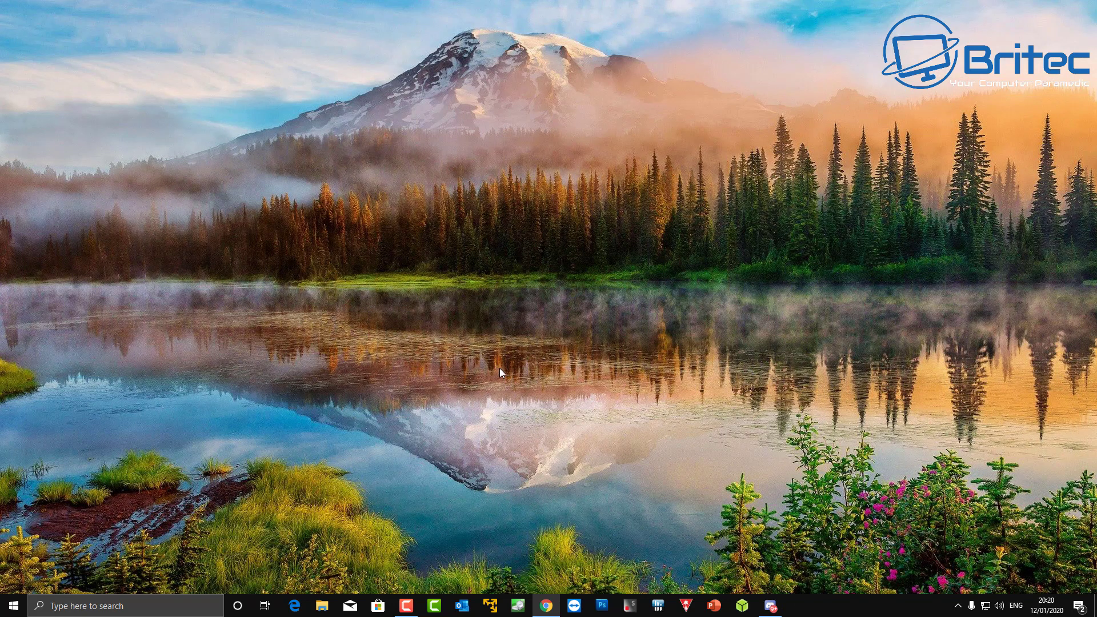
Step: Test the This PC search in File Explorer with the term cam, and clear it before closing the window
{"action": "left_click", "coordinate": [322, 605]}
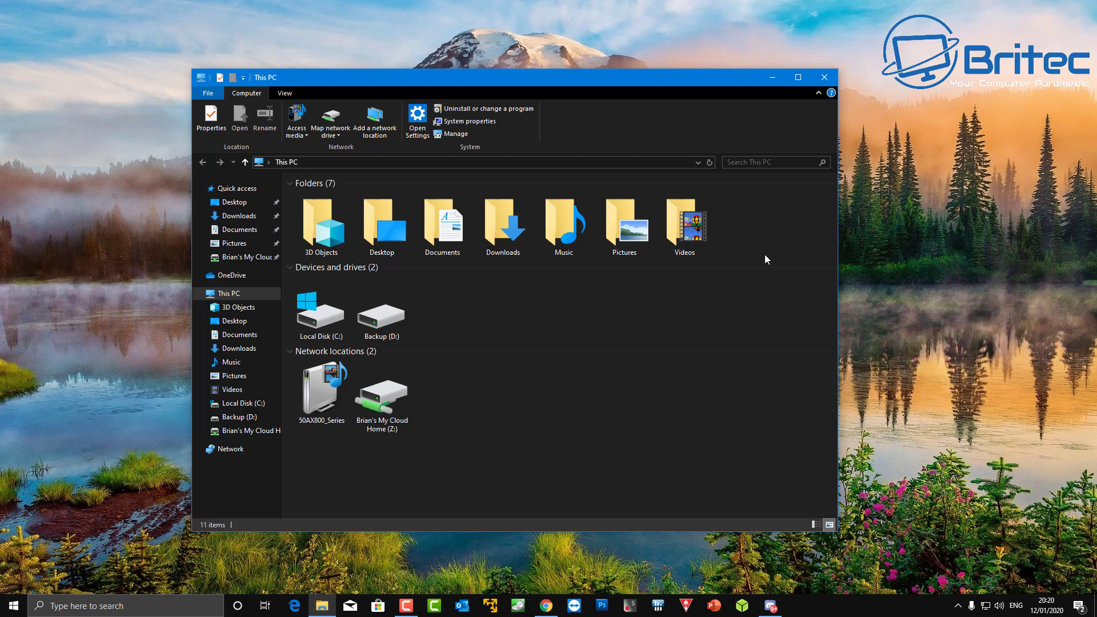
{"action": "left_click", "coordinate": [746, 163]}
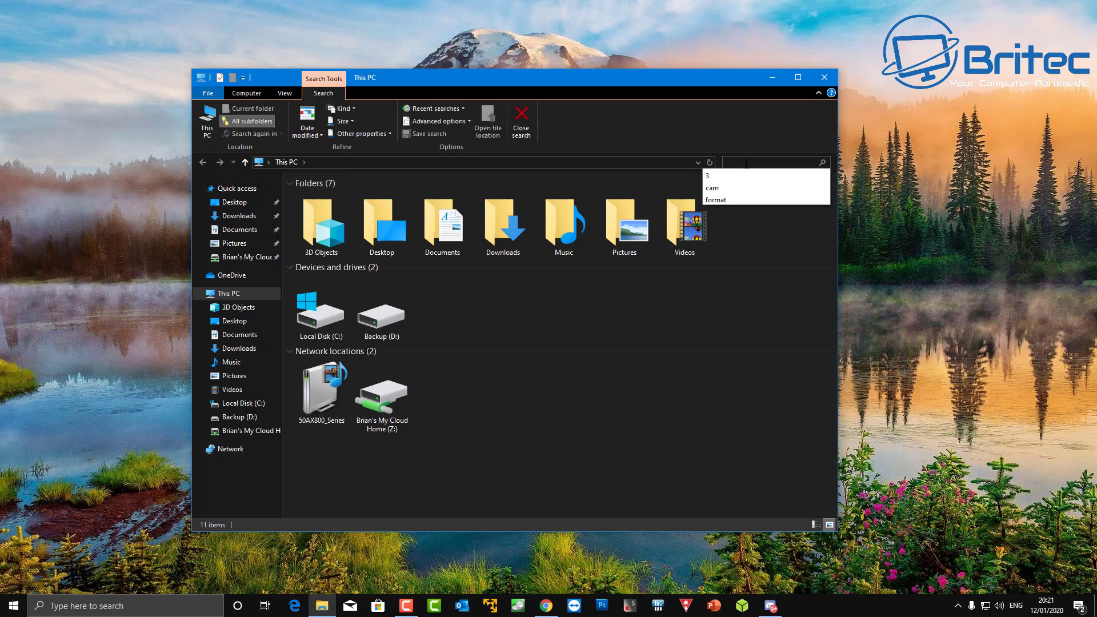
{"action": "type", "text": "cam"}
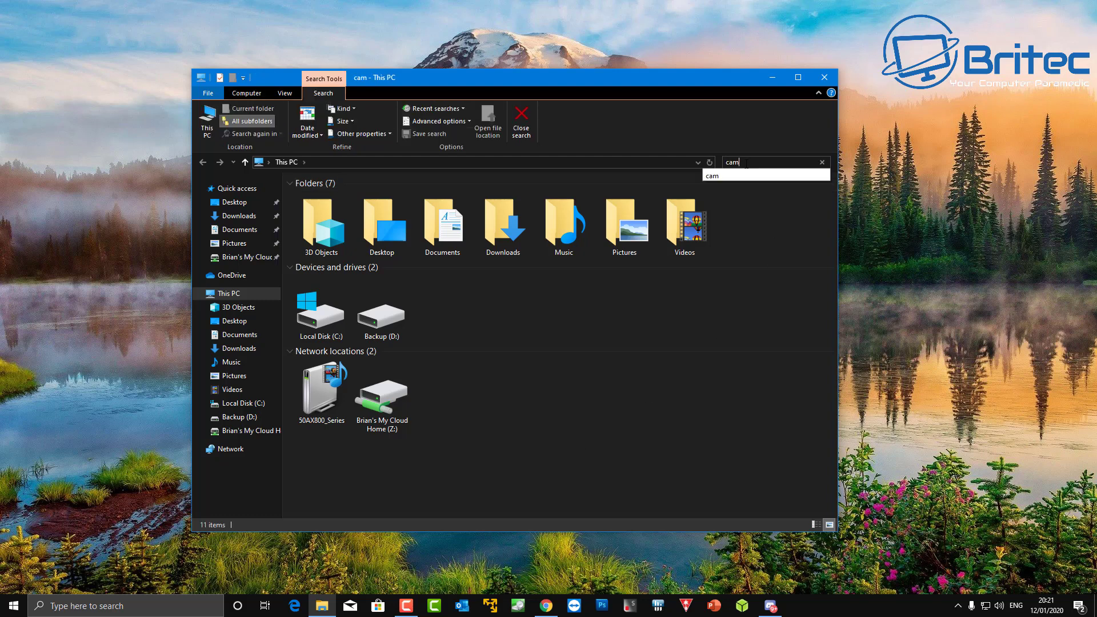
{"action": "key", "text": "BackSpace"}
{"action": "key", "text": "BackSpace"}
{"action": "key", "text": "BackSpace"}
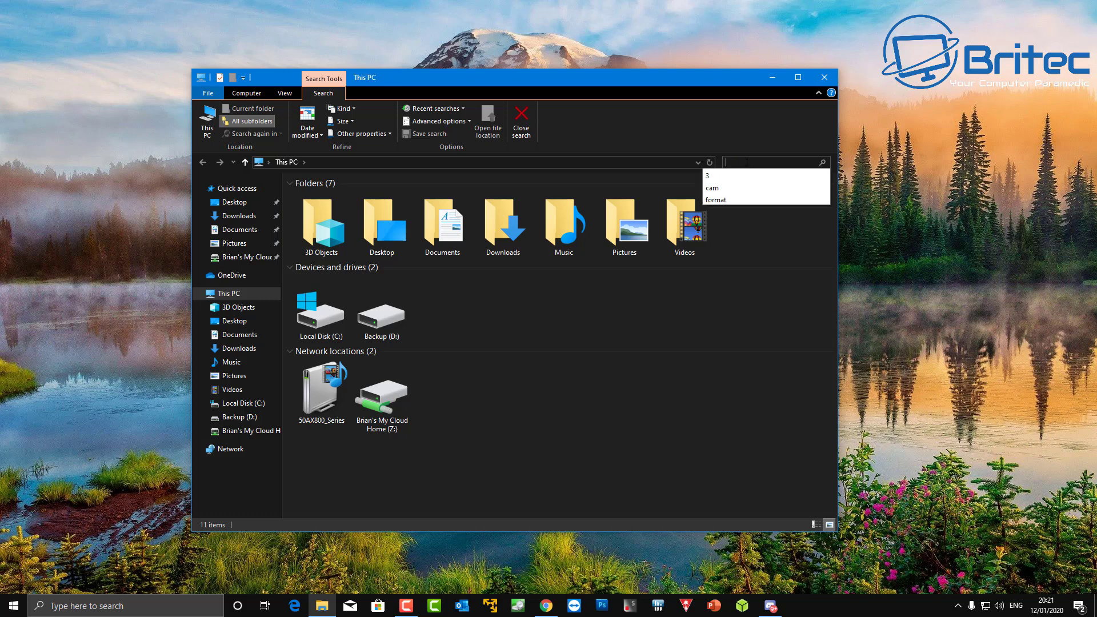
{"action": "key", "text": "Escape"}
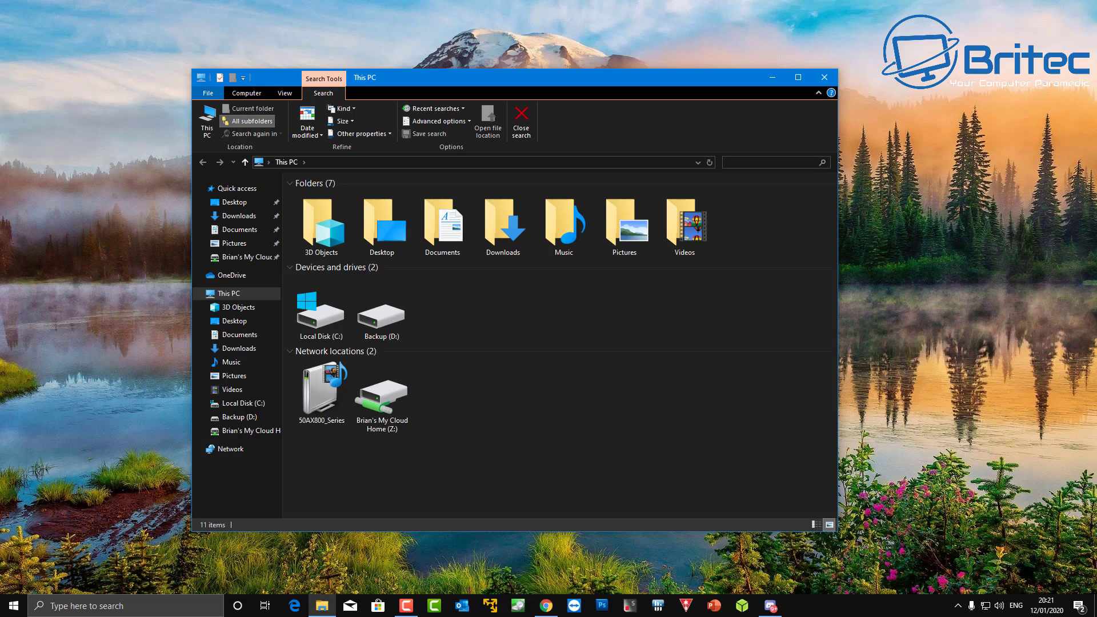
{"action": "left_click", "coordinate": [825, 78]}
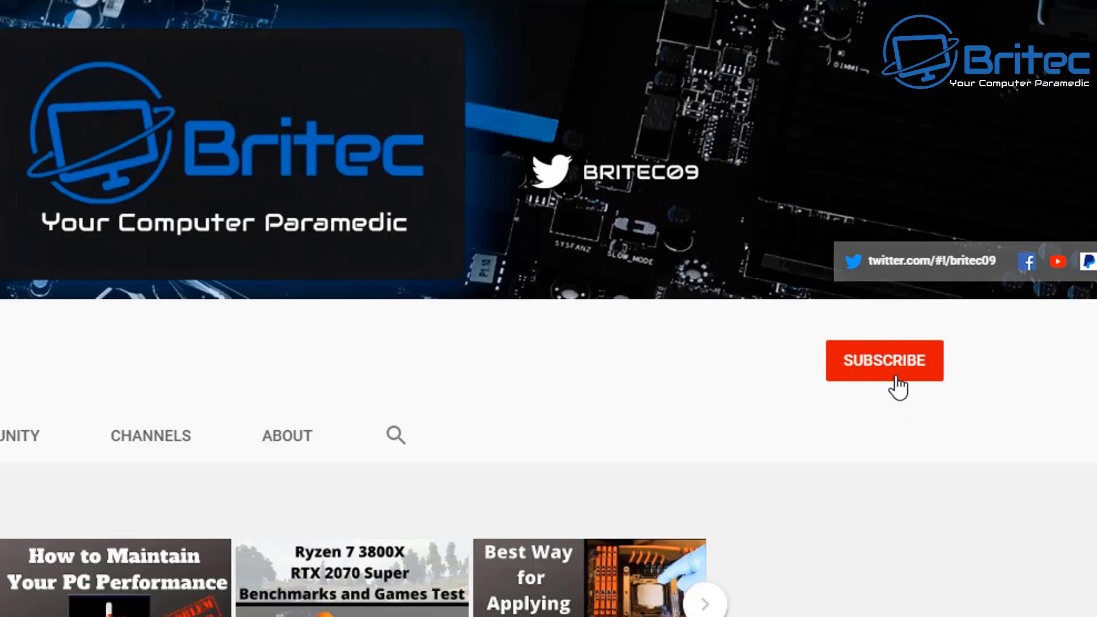
Step: Subscribe to the Britec channel on YouTube and set its notifications to All
{"action": "left_click", "coordinate": [896, 387]}
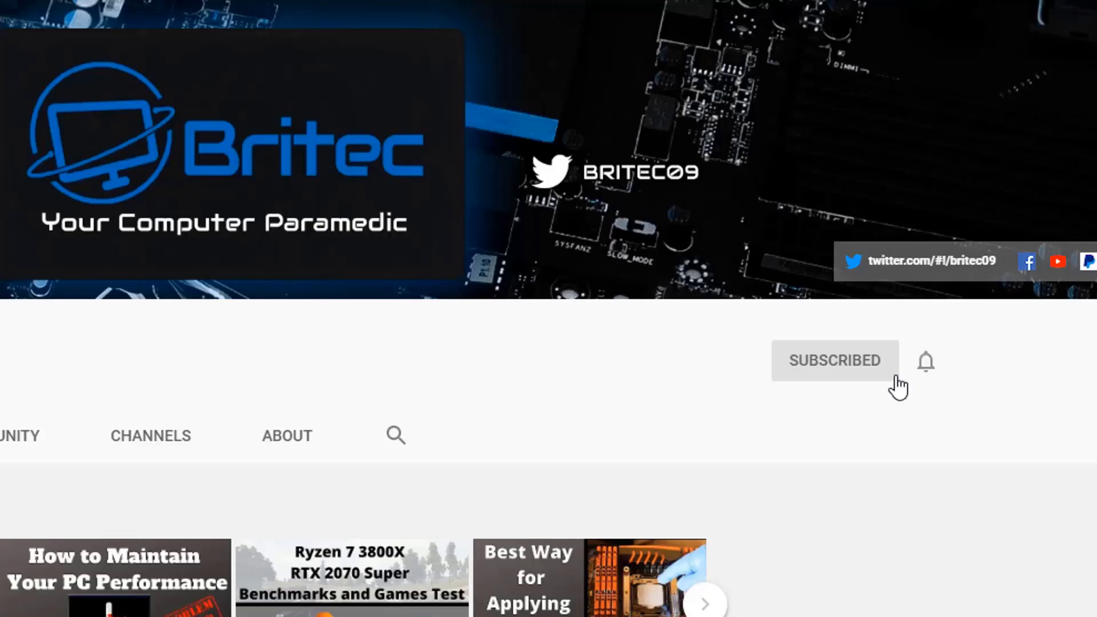
{"action": "left_click", "coordinate": [927, 363]}
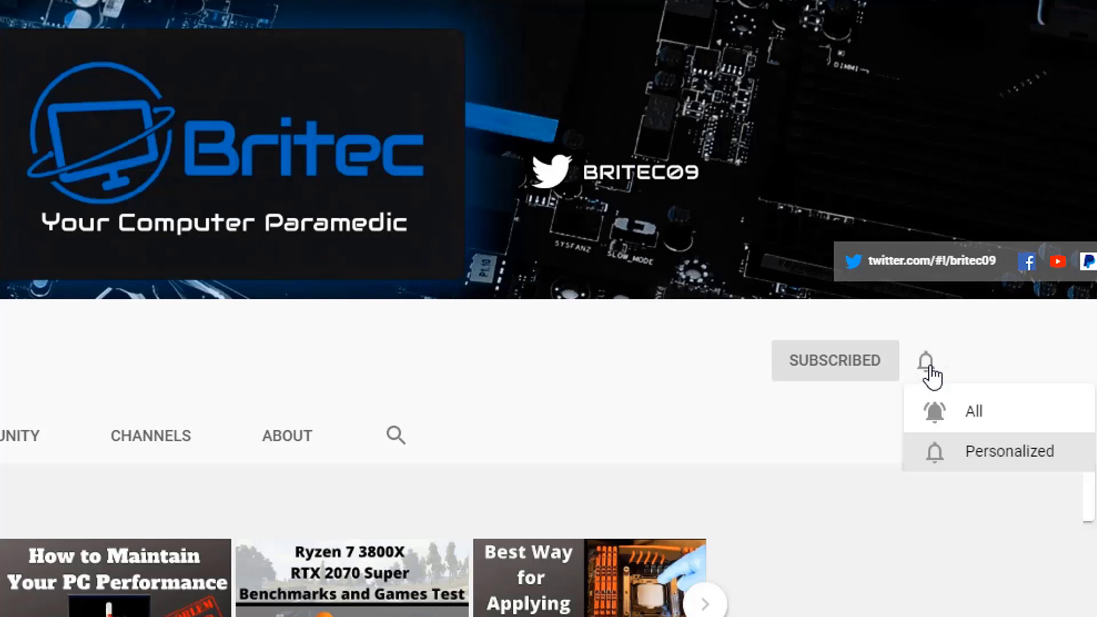
{"action": "left_click", "coordinate": [954, 418]}
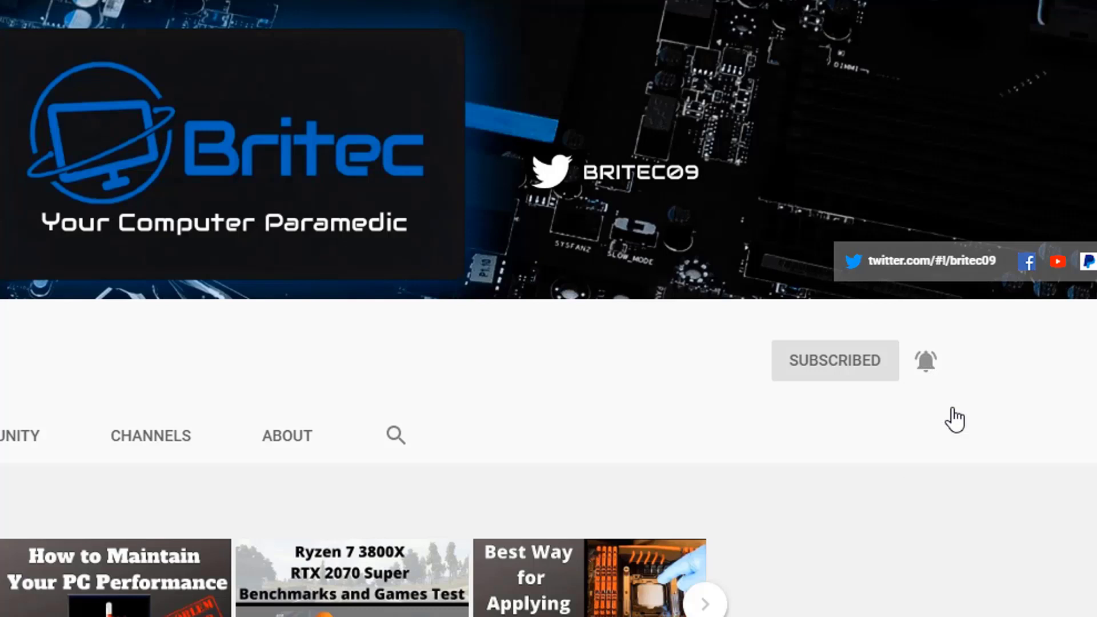